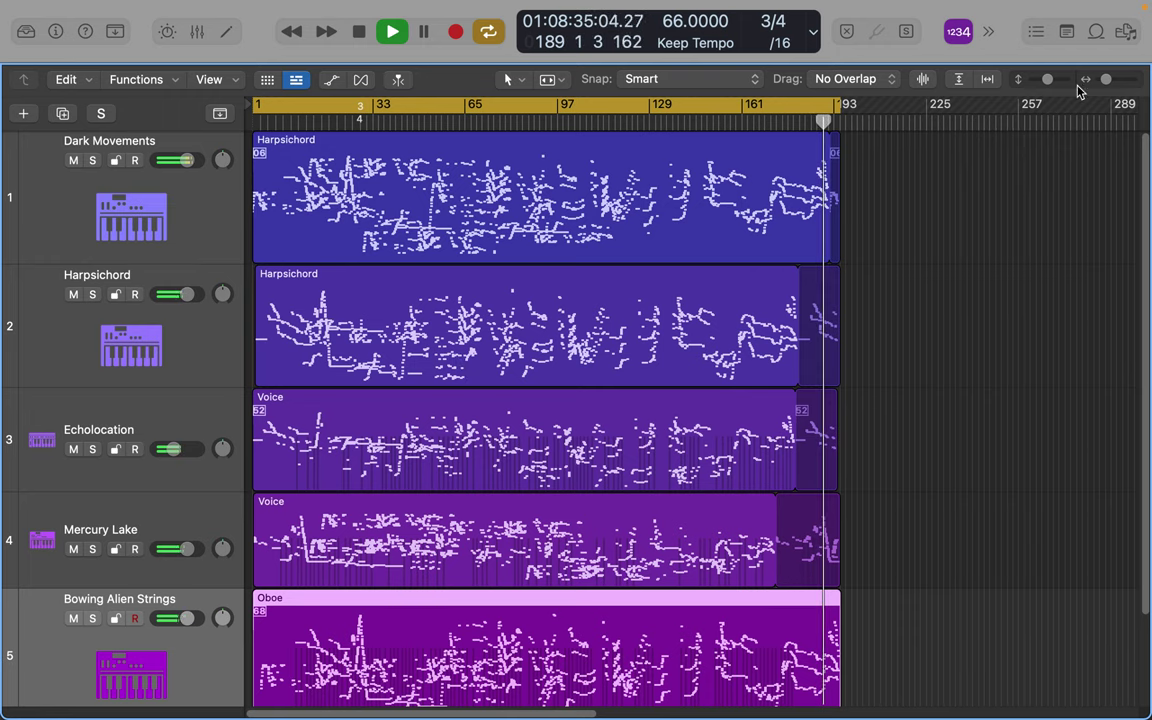
- Examine where the regions end around bar 193, return to the start, and fit the whole arrangement into the timeline
left_click_drag(1105, 83, 1106, 83)
scroll(688, 323, "left", 5)
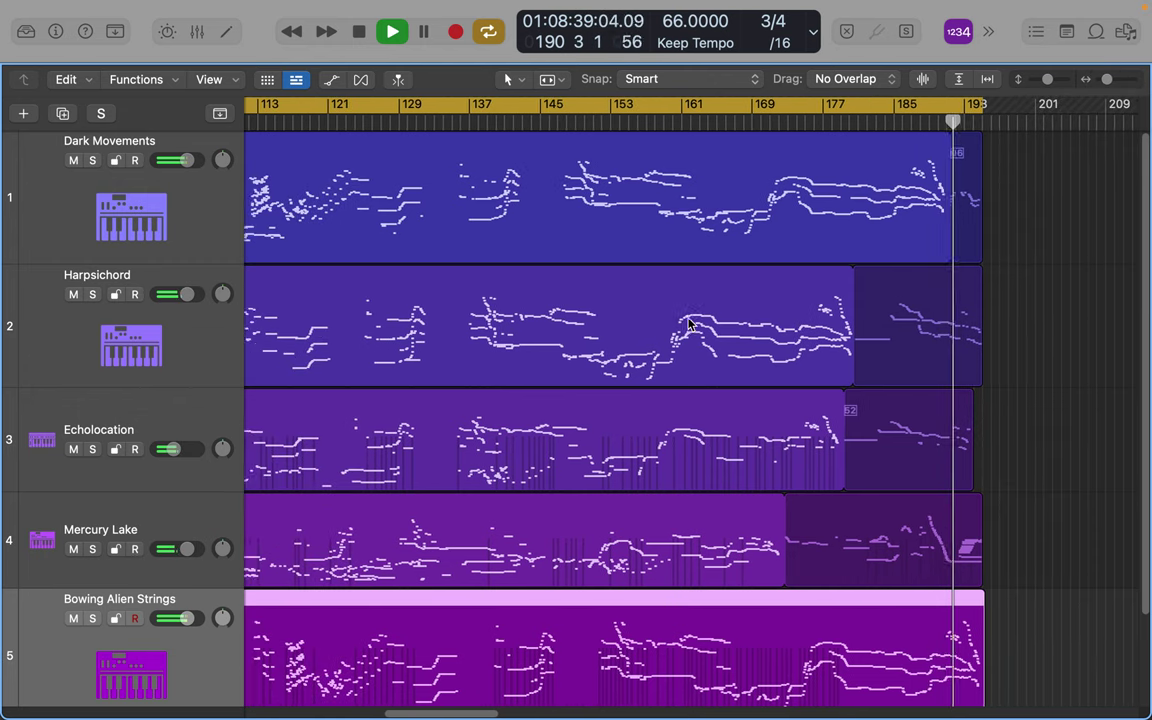
scroll(688, 323, "right", 3)
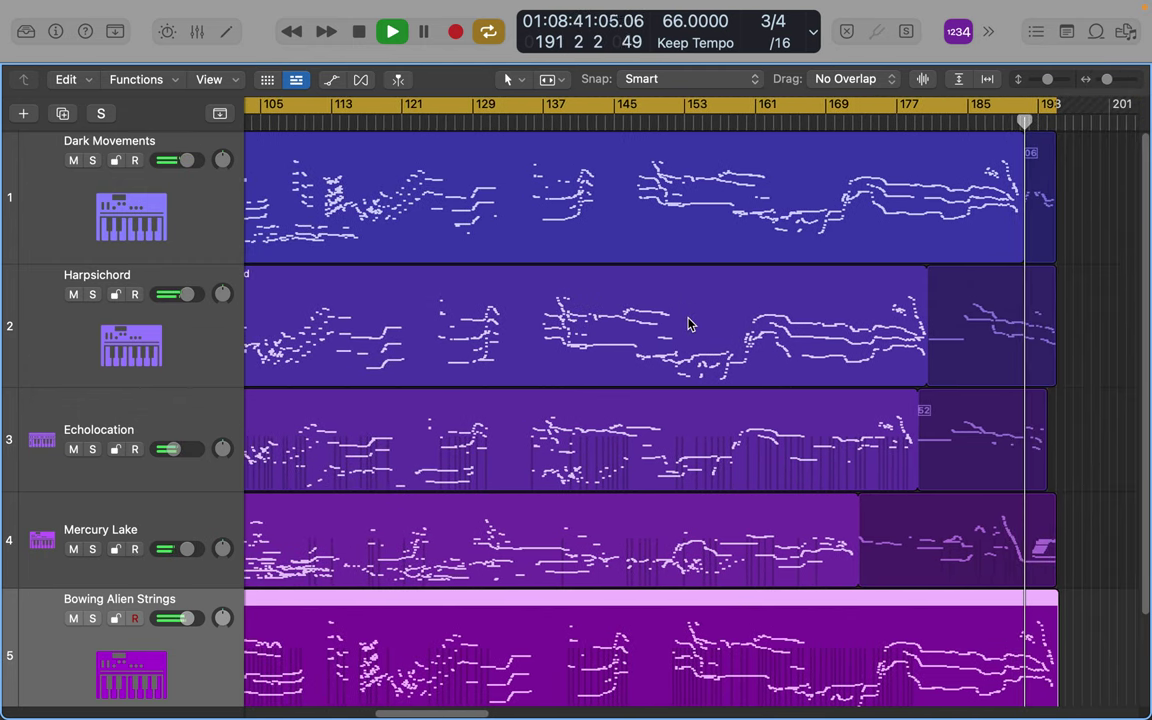
mouse_move(905, 8)
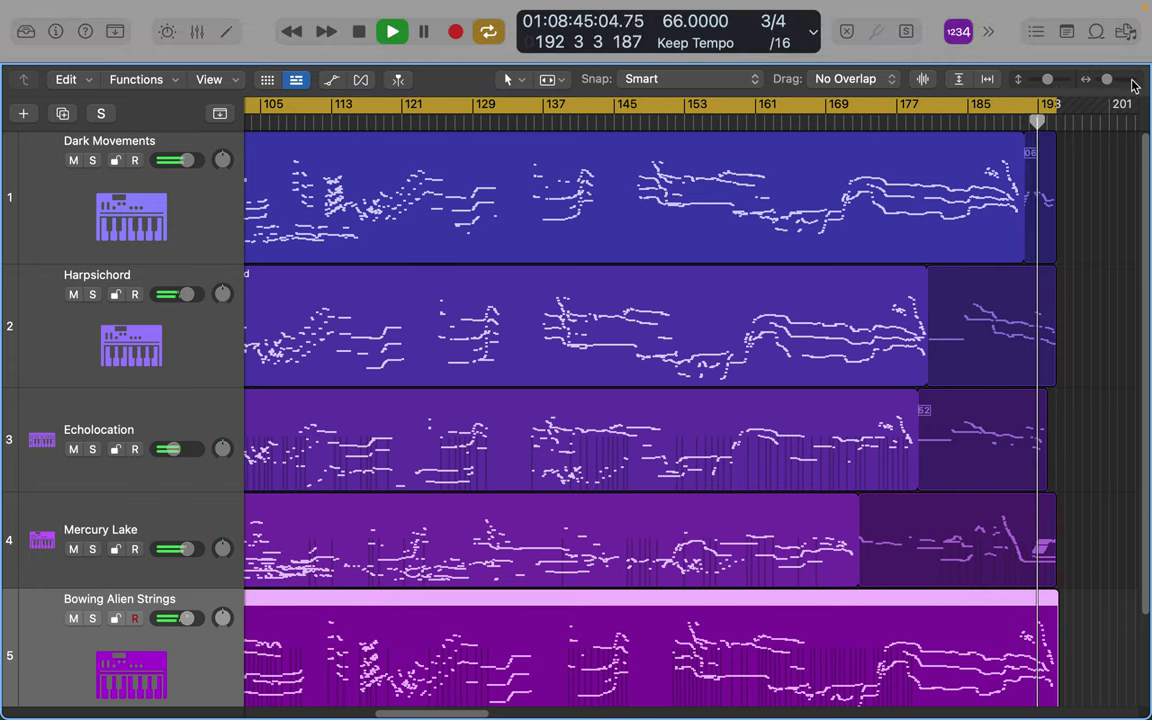
left_click_drag(1106, 78, 1104, 78)
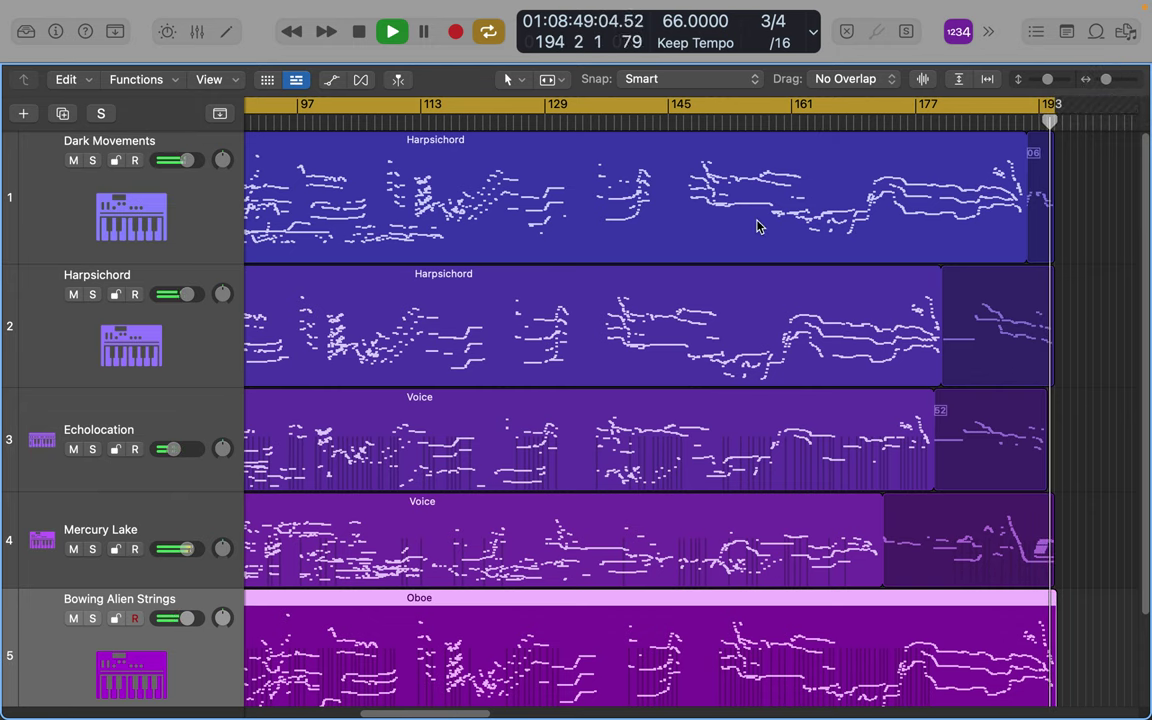
left_click_drag(1107, 80, 1107, 81)
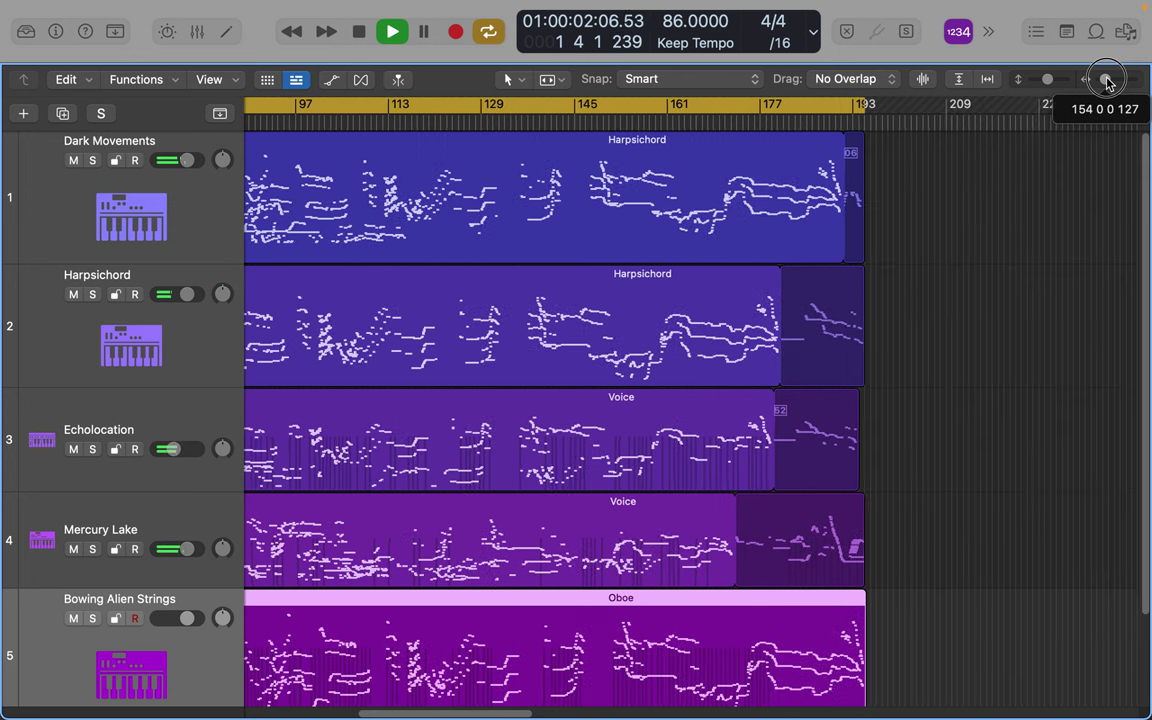
scroll(765, 322, "left", 15)
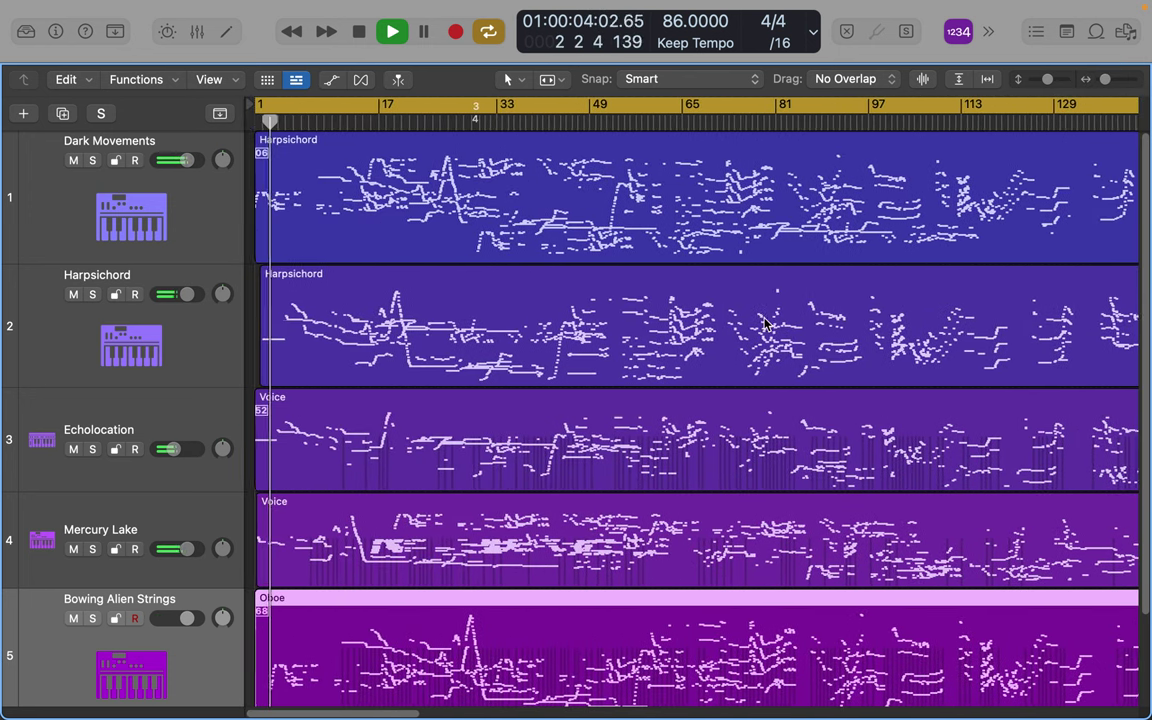
left_click_drag(1107, 83, 1105, 86)
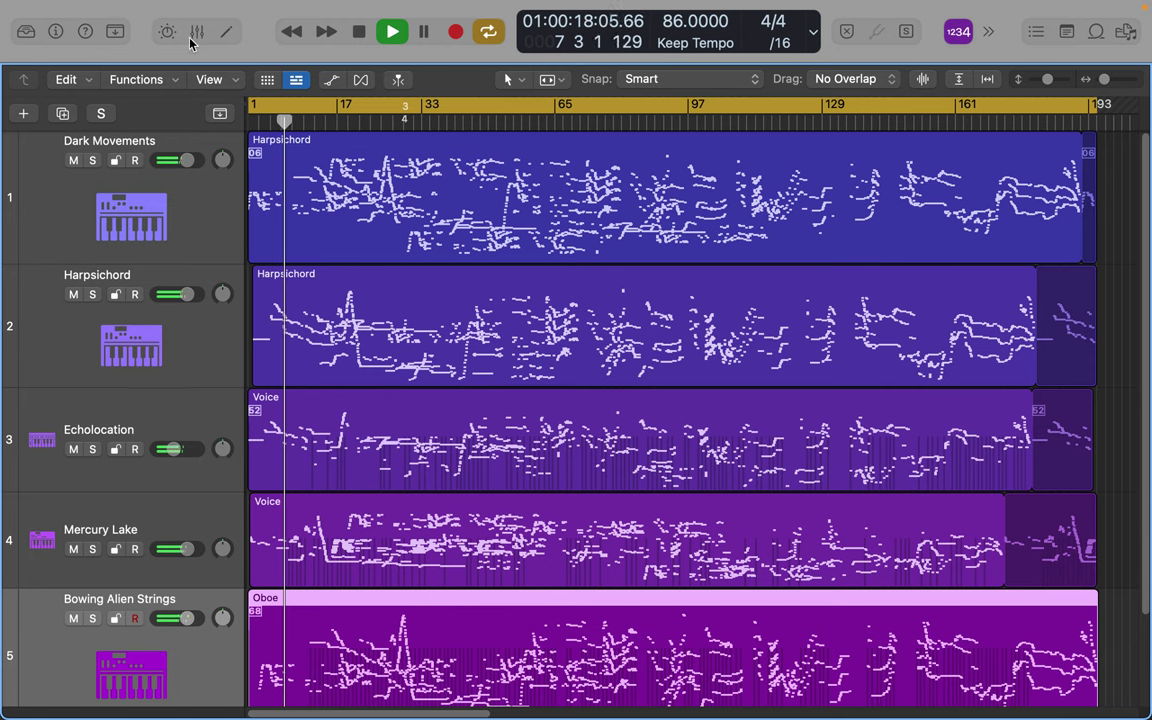
- Show the regions in the Score editor and shrink the notation so all five tracks' staves fit together
left_click(228, 33)
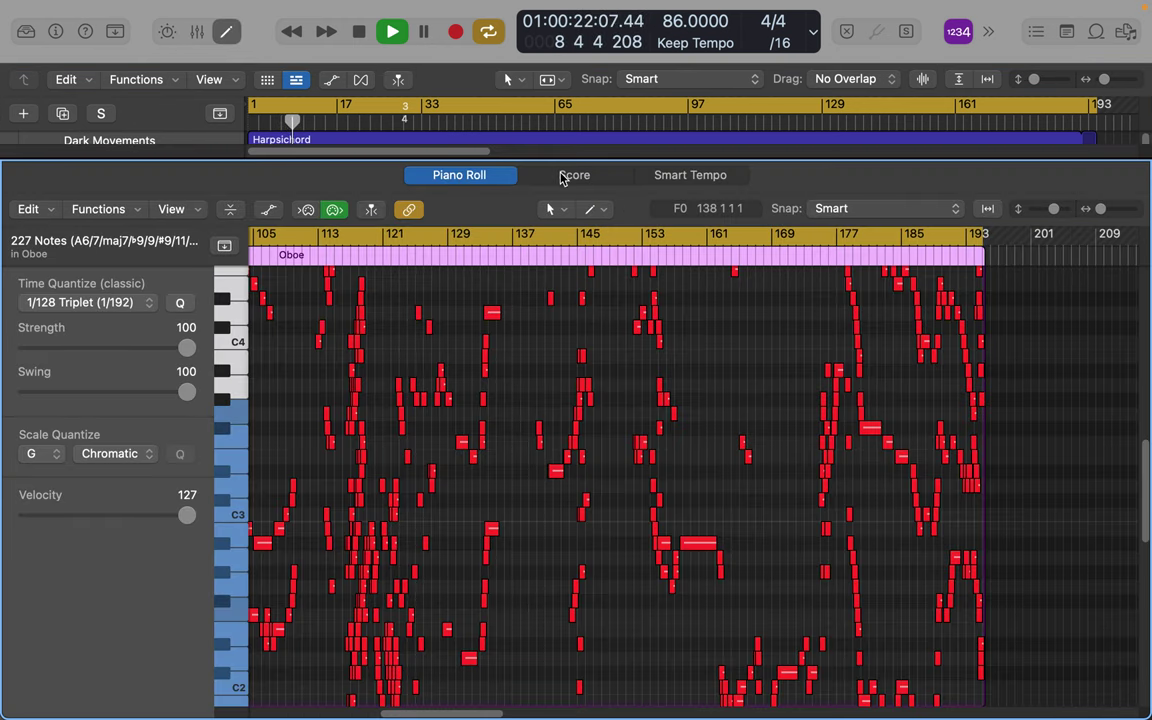
left_click(561, 176)
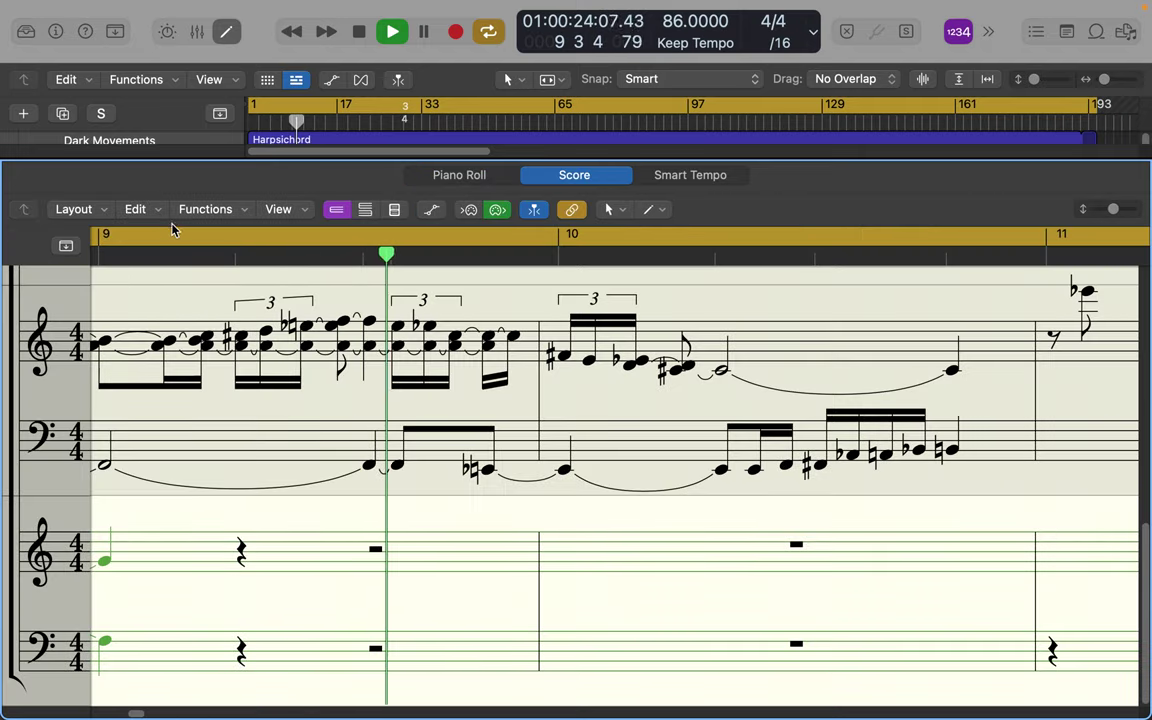
scroll(188, 392, "down", 5)
scroll(188, 392, "up", 3)
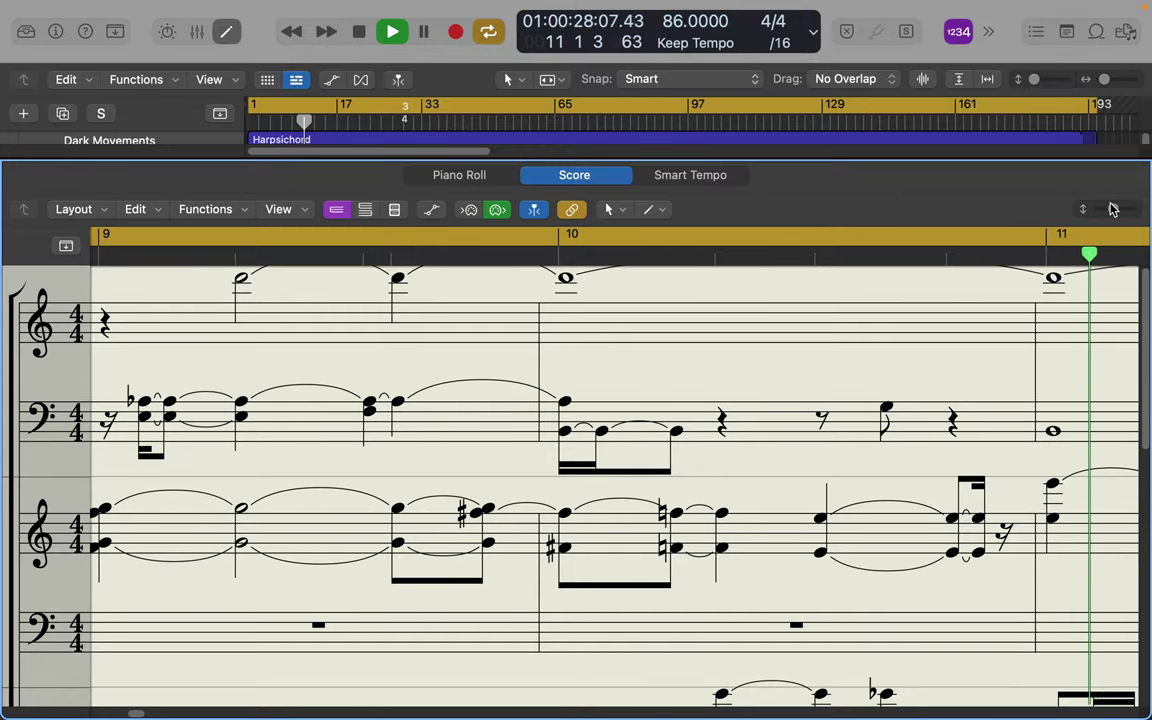
left_click_drag(1112, 208, 1062, 224)
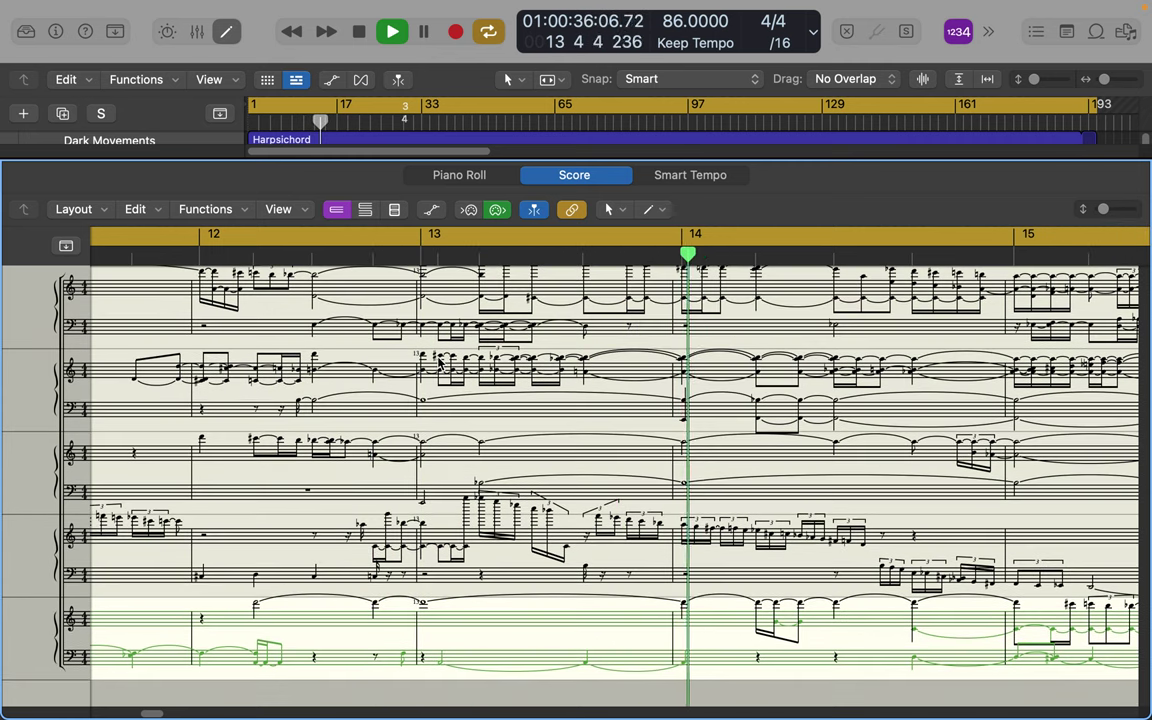
left_click_drag(62, 285, 11, 350)
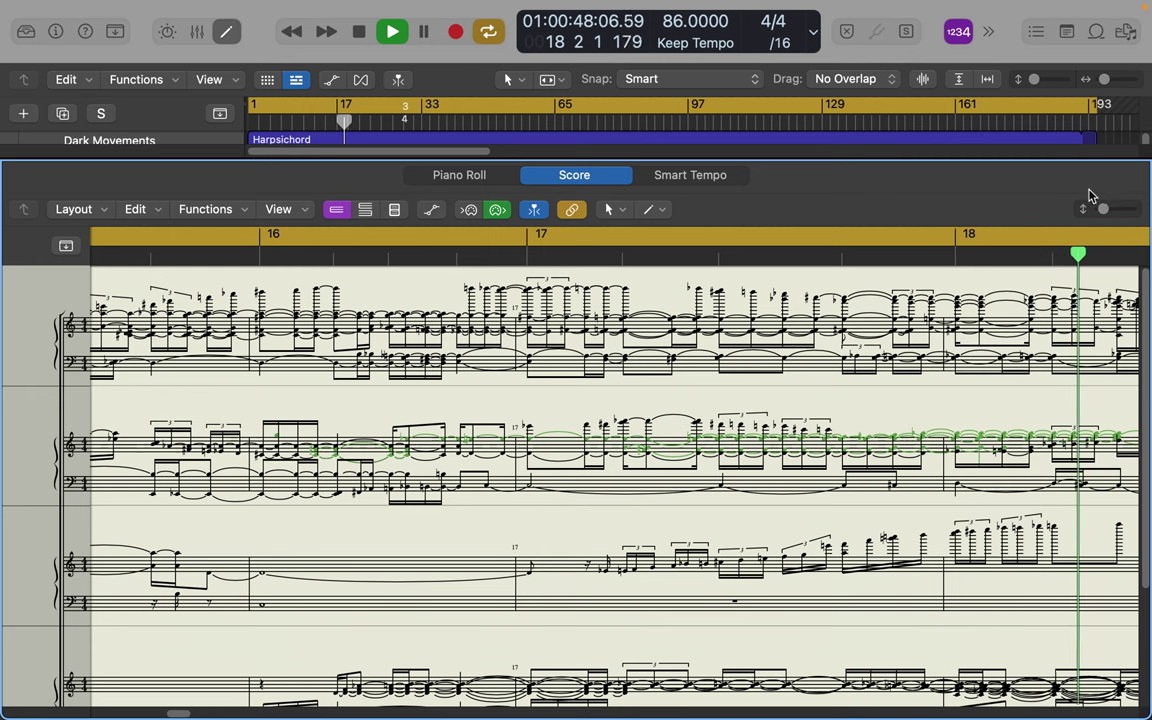
left_click_drag(1103, 208, 1099, 209)
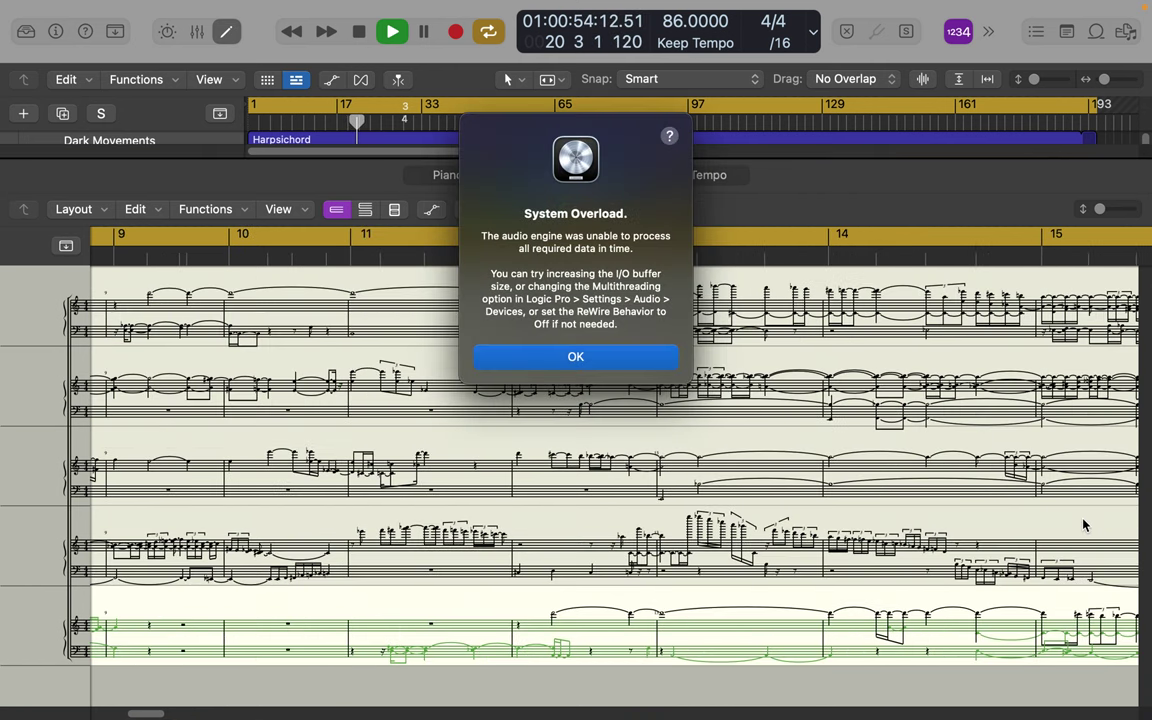
- Dismiss the overload alert and replay the piece from bar 1 in the score, closing the editor at the end
left_click(609, 367)
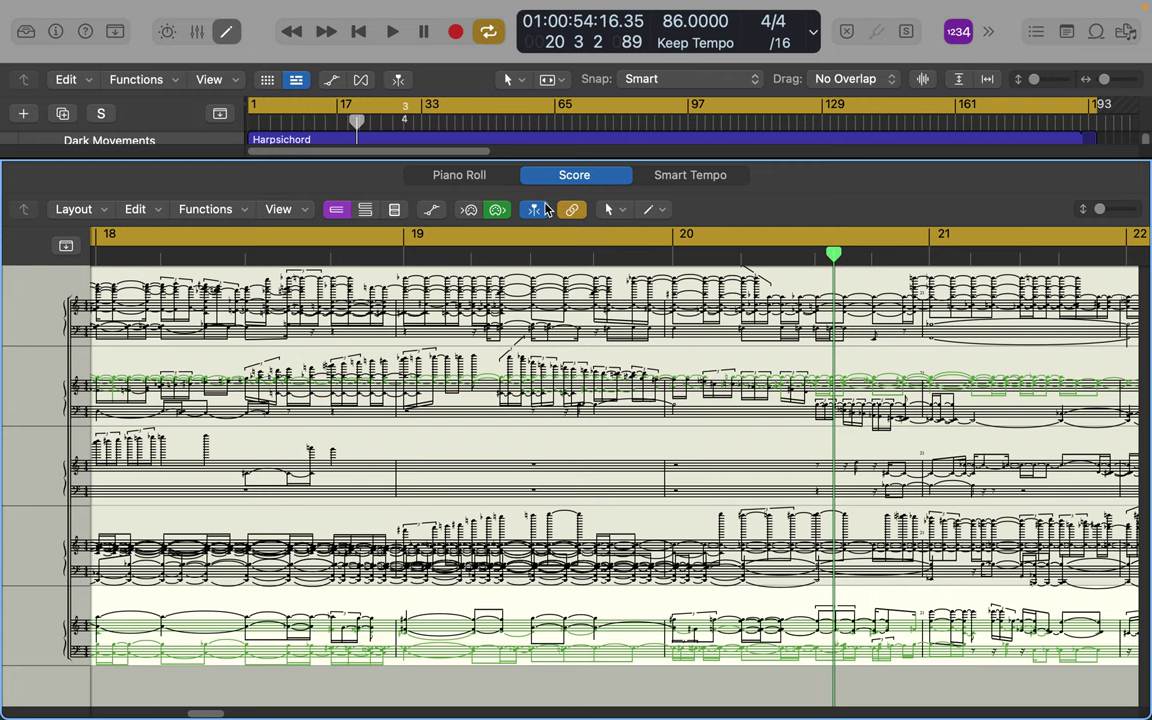
left_click(358, 31)
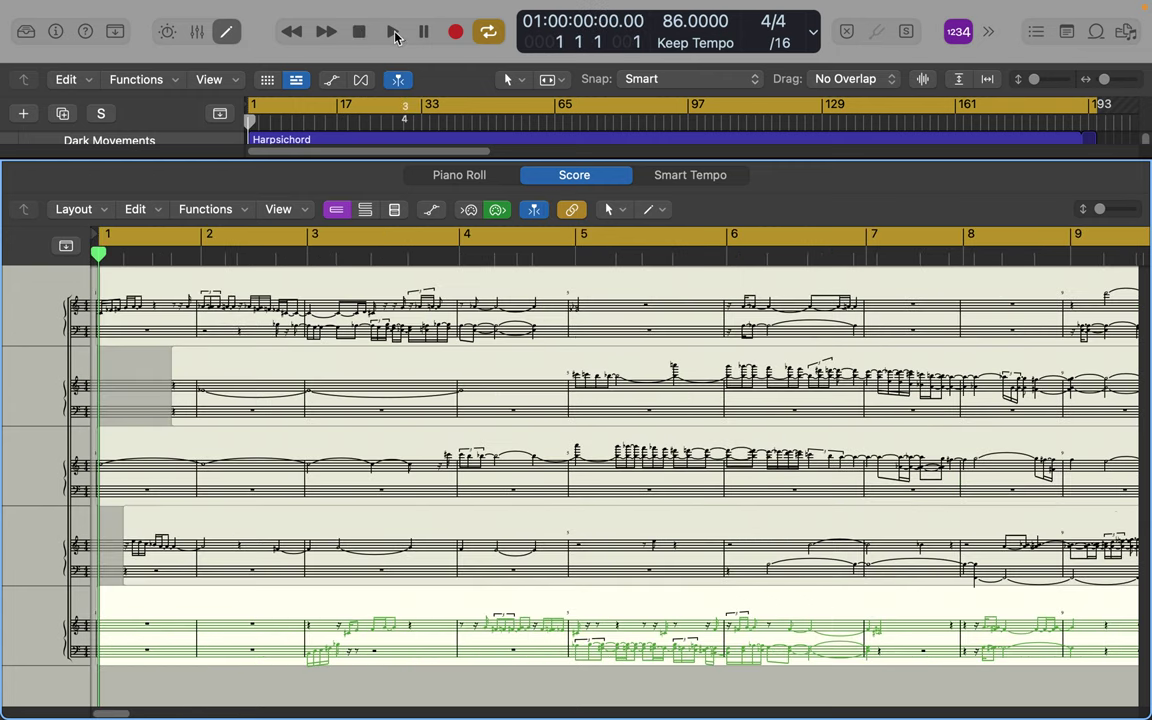
left_click(394, 34)
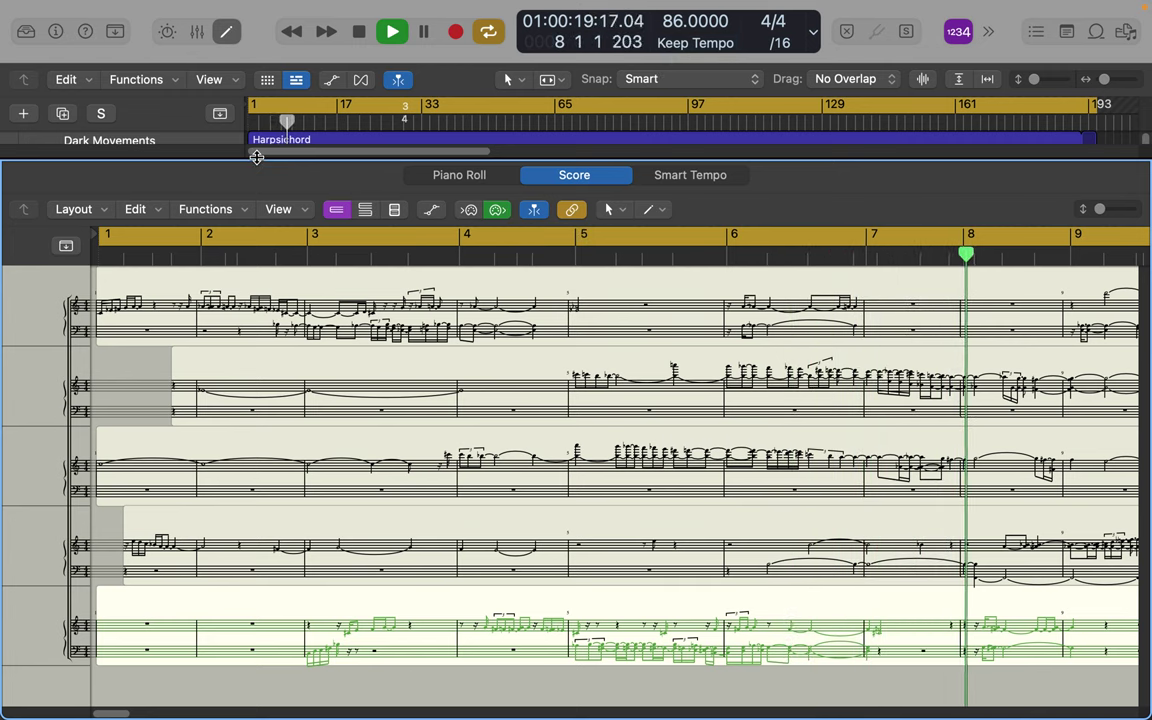
left_click(225, 32)
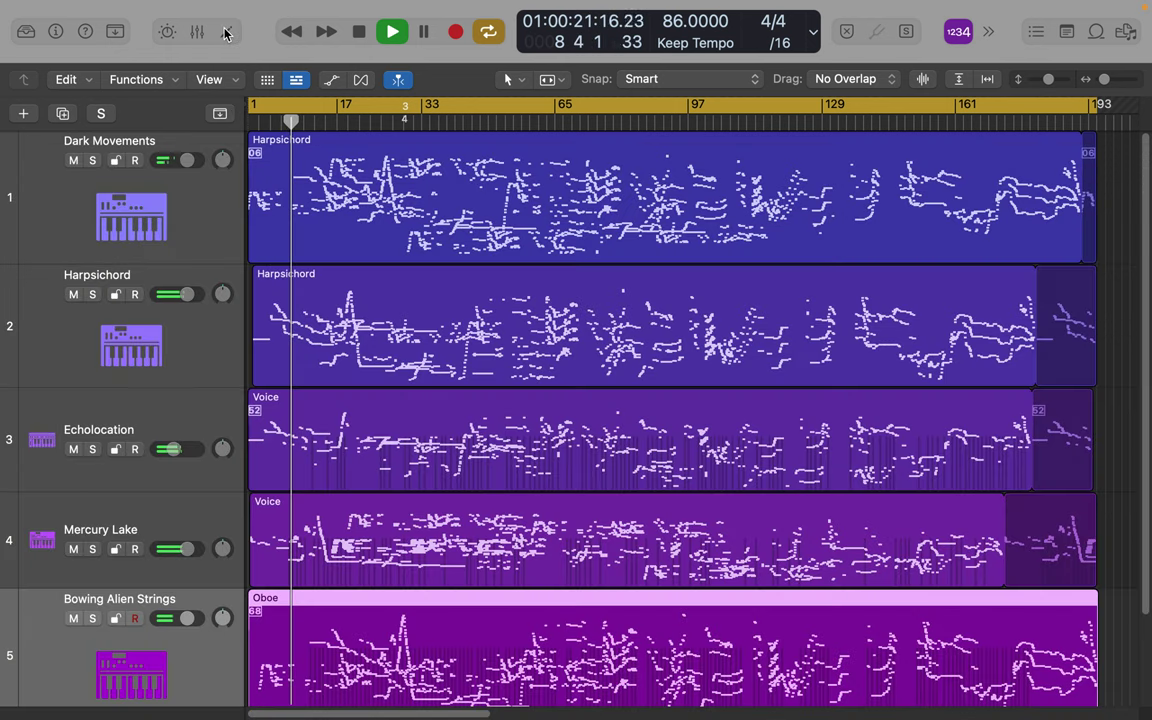
- Show the global tracks and draw irregular tempo changes freehand with the Pencil Tool from bar 1 to beyond bar 193
left_click(220, 113)
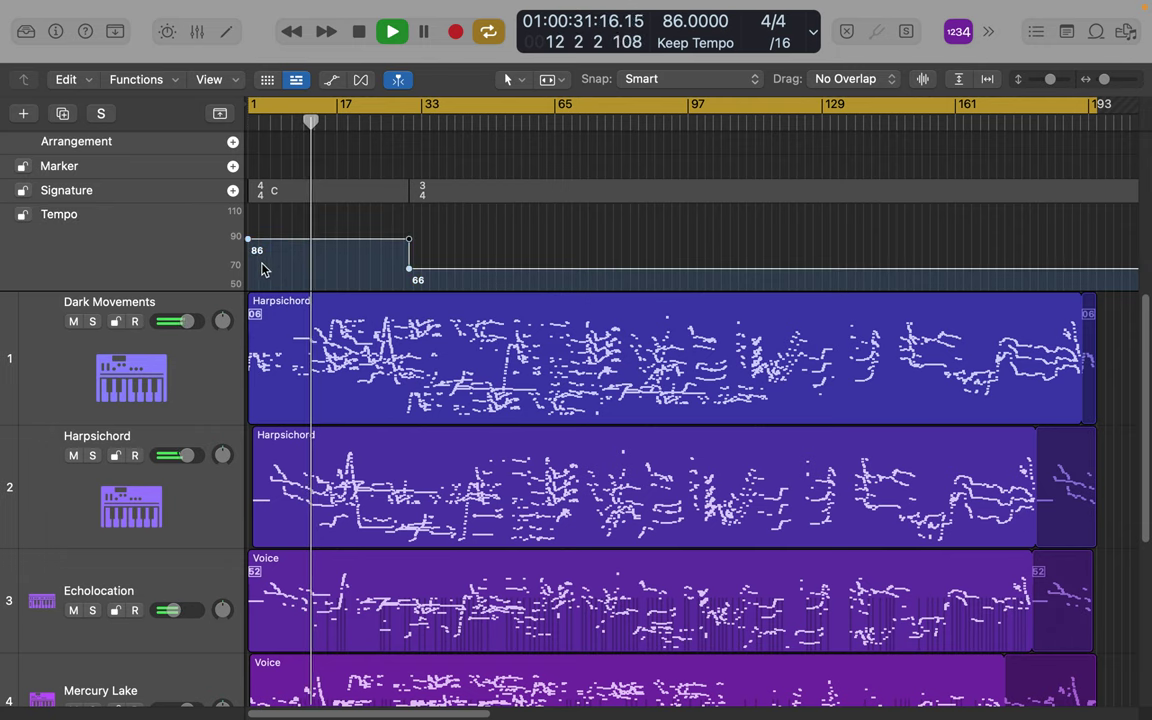
left_click_drag(254, 274, 386, 258)
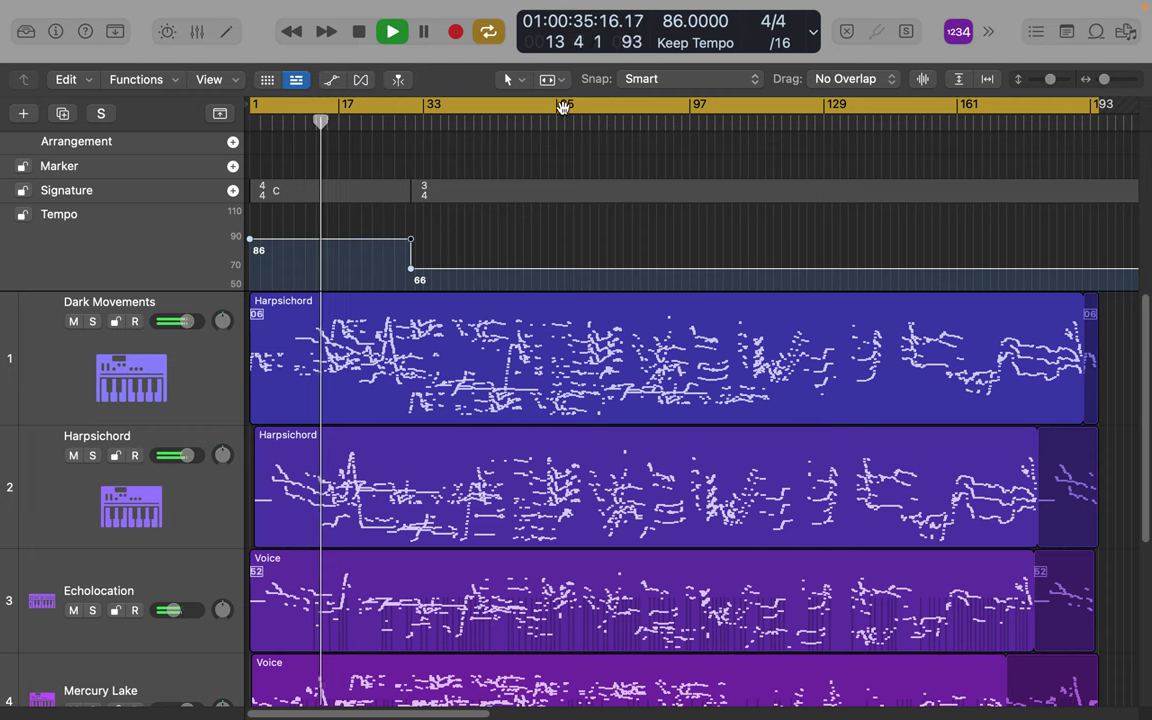
left_click(510, 82)
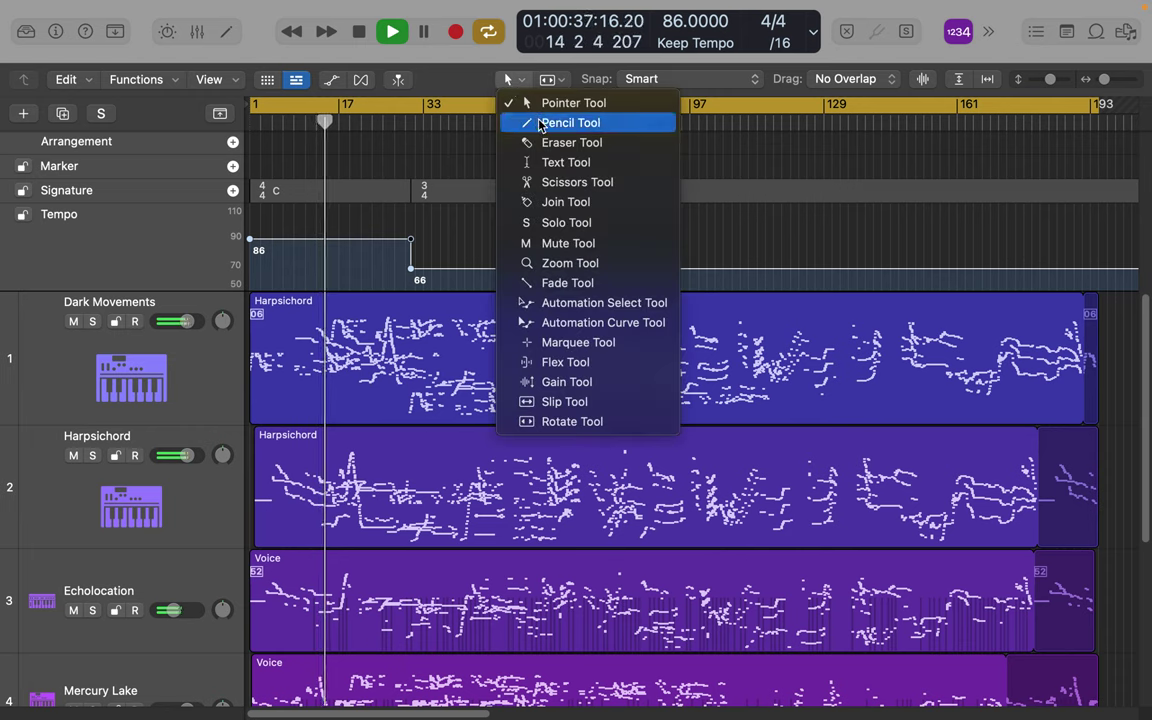
left_click(538, 124)
mouse_move(262, 240)
left_mouse_down()
mouse_move(580, 249)
mouse_move(673, 279)
mouse_move(260, 265)
mouse_move(636, 224)
mouse_move(835, 247)
mouse_move(532, 241)
mouse_move(256, 254)
mouse_move(394, 239)
mouse_move(295, 271)
mouse_move(920, 301)
mouse_move(868, 263)
mouse_move(681, 276)
mouse_move(589, 301)
mouse_move(648, 254)
mouse_move(1013, 258)
mouse_move(613, 279)
mouse_move(695, 238)
mouse_move(882, 227)
mouse_move(1059, 244)
mouse_move(1142, 227)
mouse_move(712, 303)
left_mouse_up()
- Draw further abrupt tempo drops over the existing tempo curve, dipping as low as 20 BPM in the second half
scroll(710, 305, "right", 5)
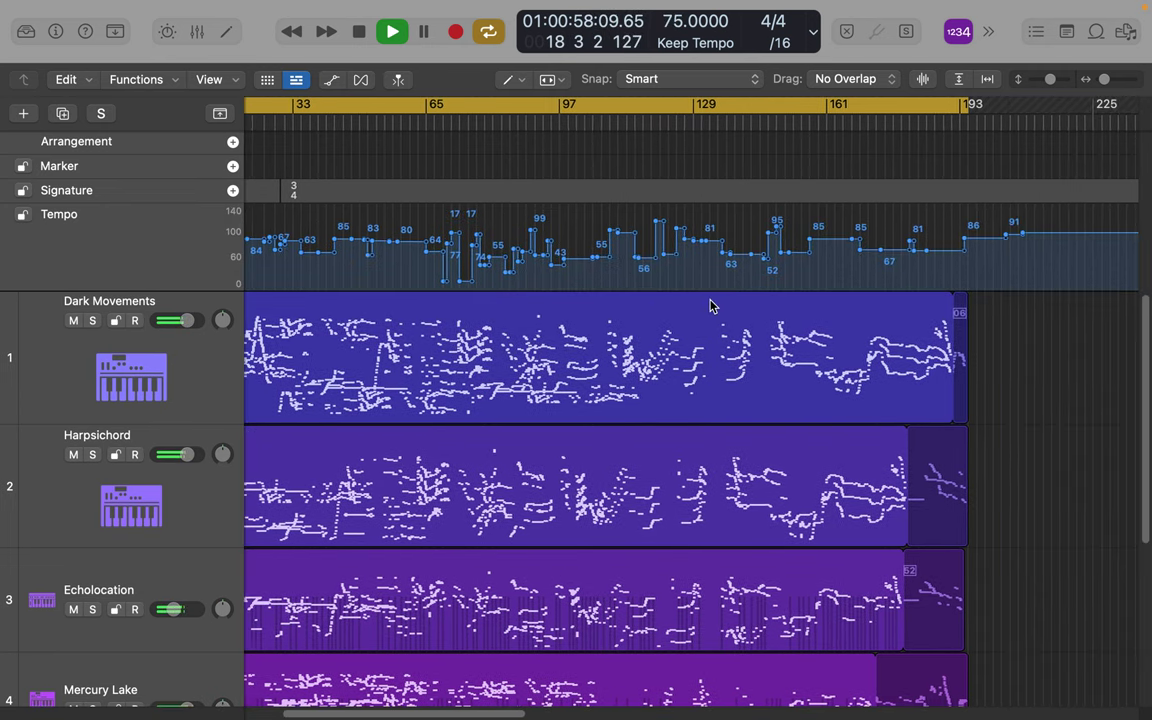
mouse_move(900, 277)
left_mouse_down()
mouse_move(604, 269)
mouse_move(533, 254)
mouse_move(416, 266)
mouse_move(310, 265)
left_mouse_up()
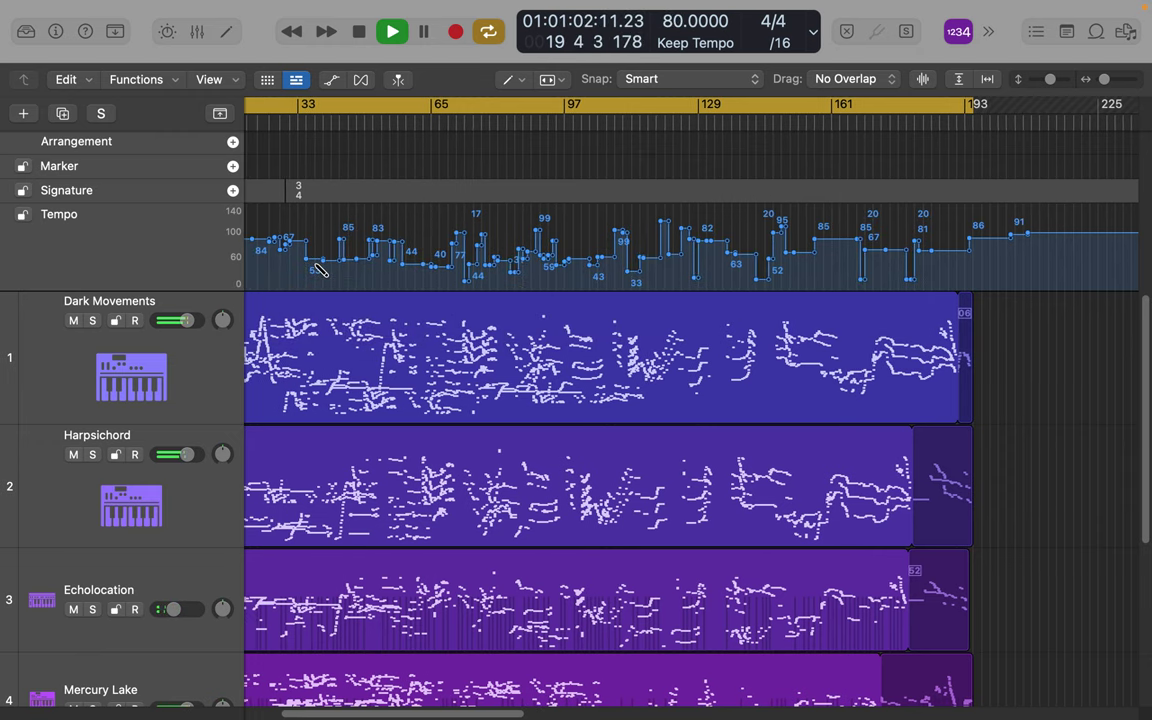
scroll(316, 266, "left", 5)
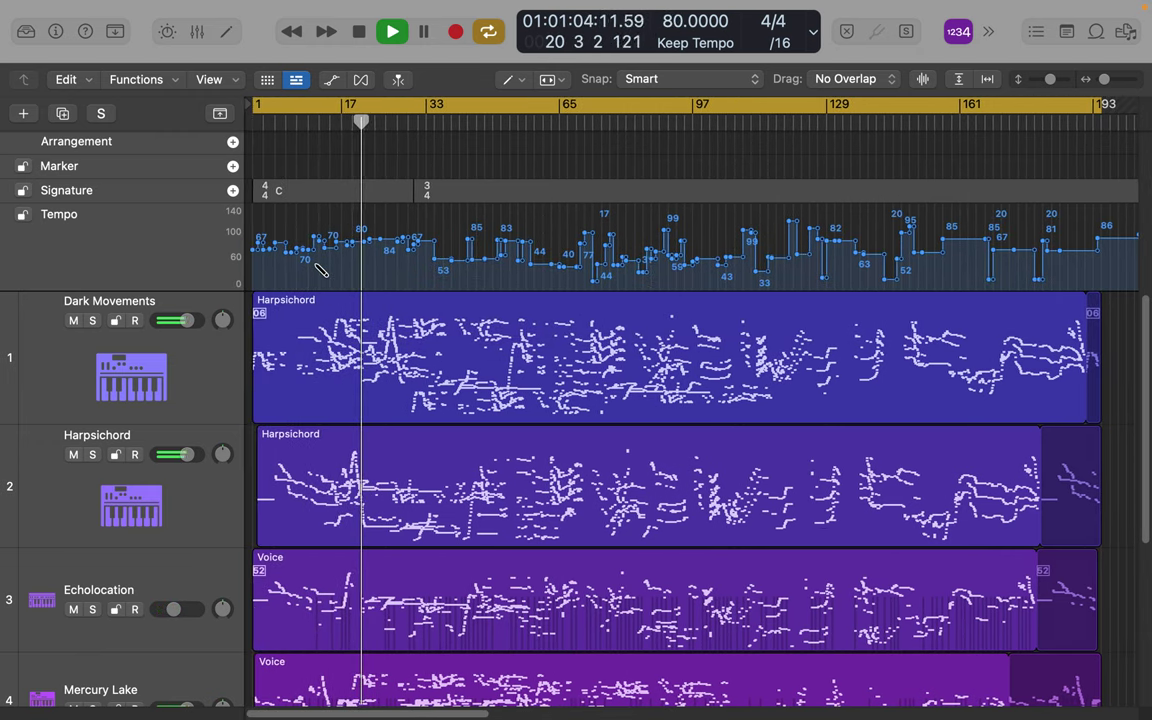
mouse_move(358, 275)
left_mouse_down()
mouse_move(419, 271)
mouse_move(317, 264)
mouse_move(432, 270)
mouse_move(340, 260)
mouse_move(398, 278)
mouse_move(447, 272)
mouse_move(433, 250)
mouse_move(354, 269)
mouse_move(345, 258)
mouse_move(492, 258)
left_mouse_up()
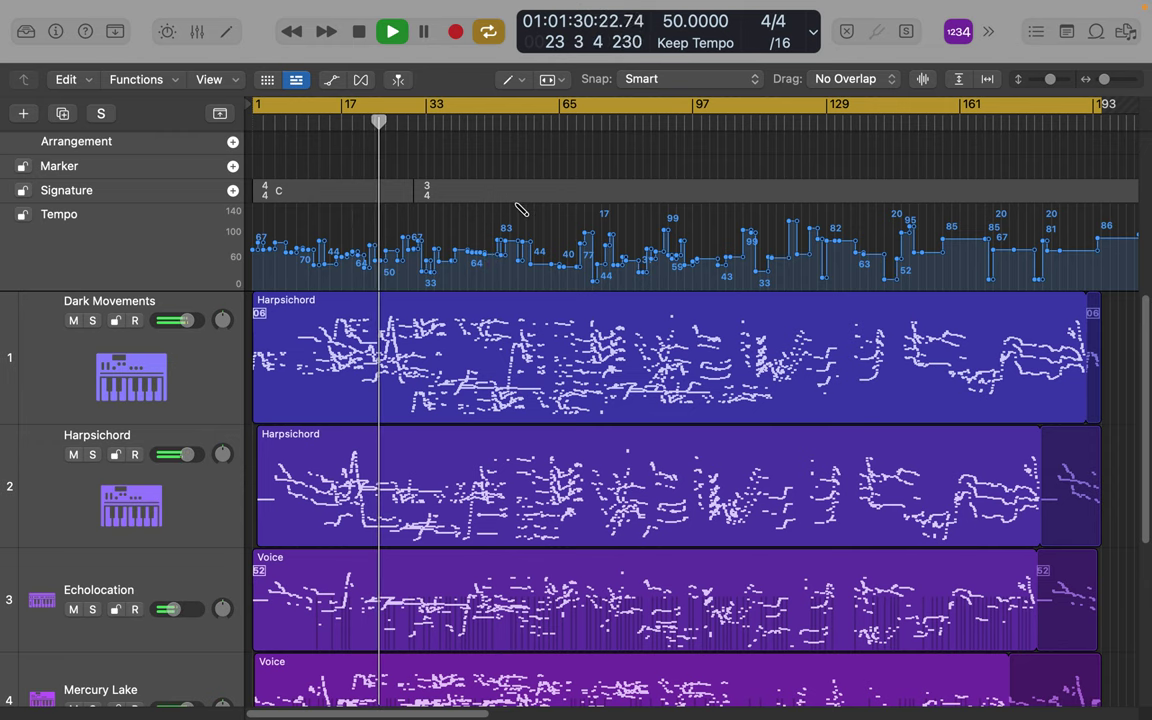
scroll(430, 284, "down", 3)
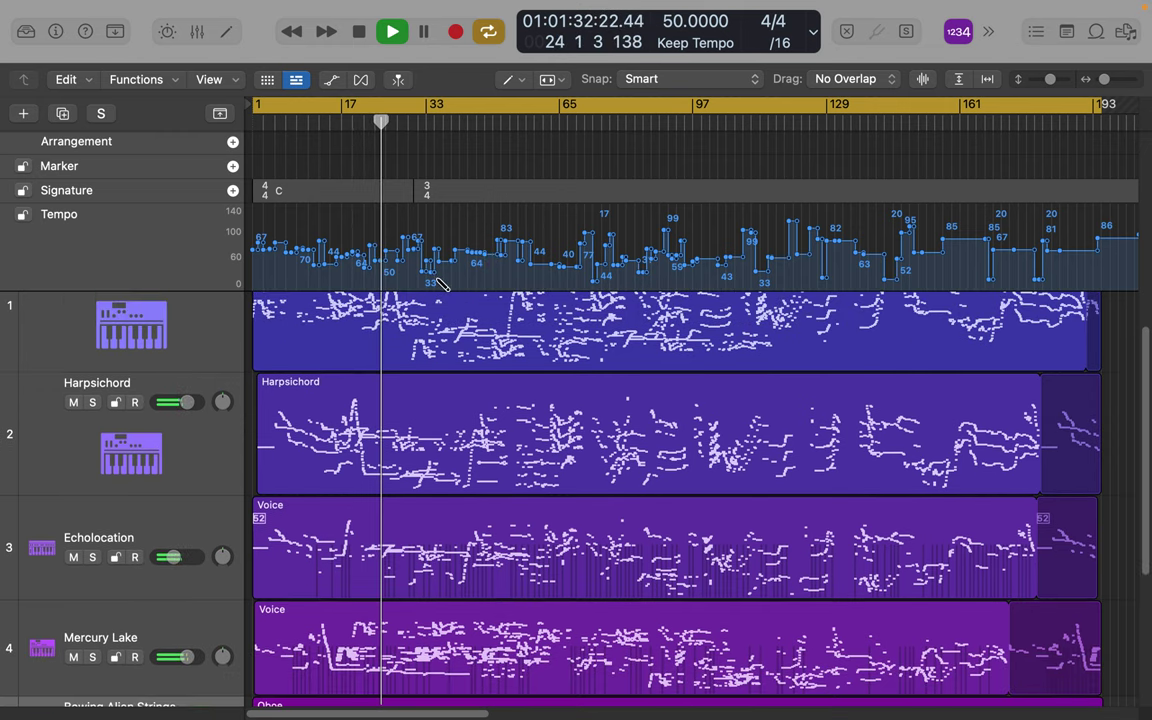
scroll(439, 284, "up", 3)
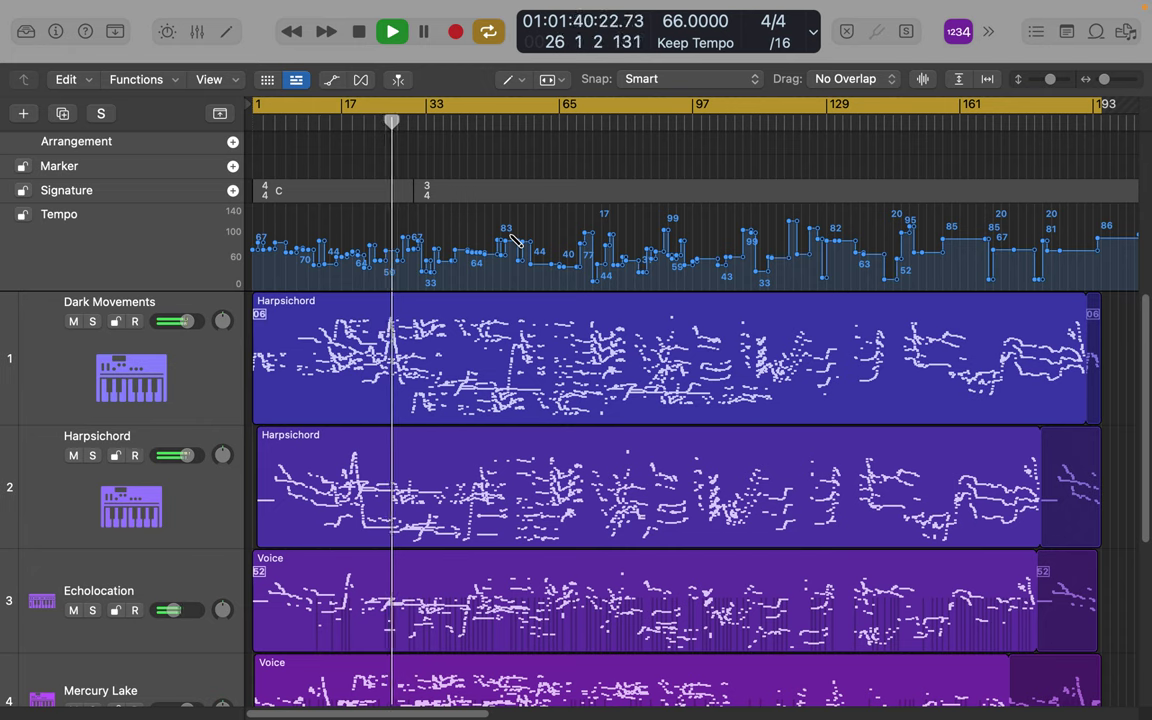
- Save the project as "reality distortions Xz" in the logic folder, organized as a folder
mouse_move(3, 8)
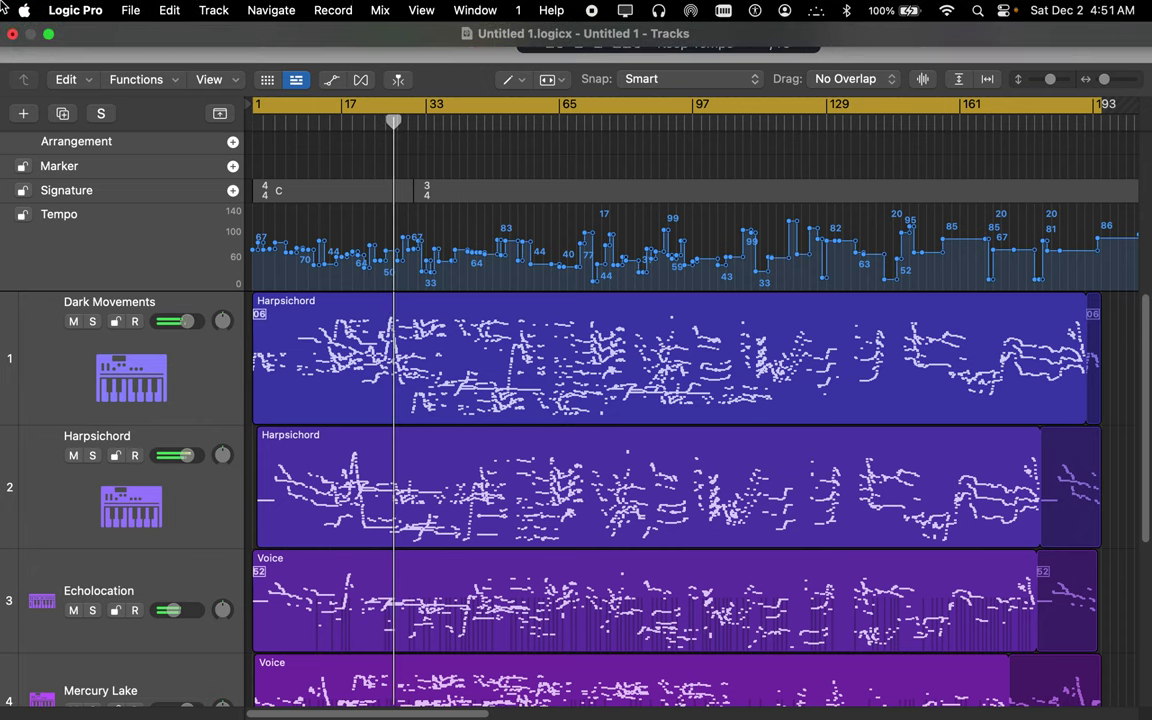
left_click(133, 12)
left_click(163, 187)
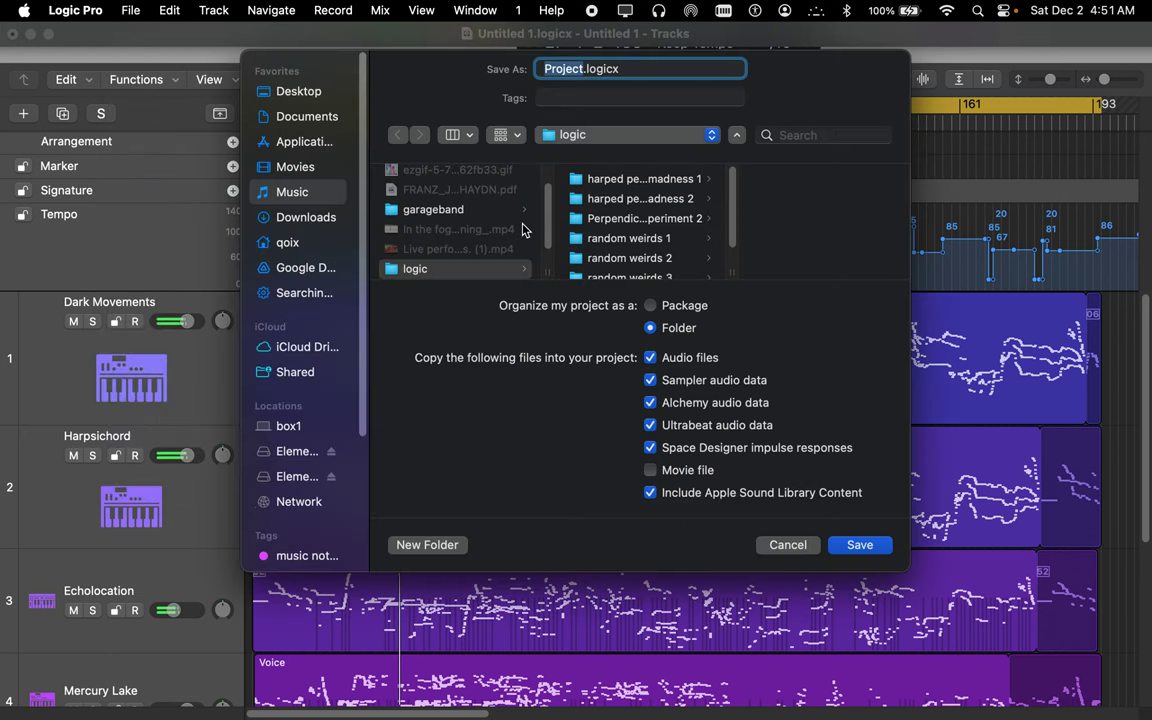
type("real")
type("ity")
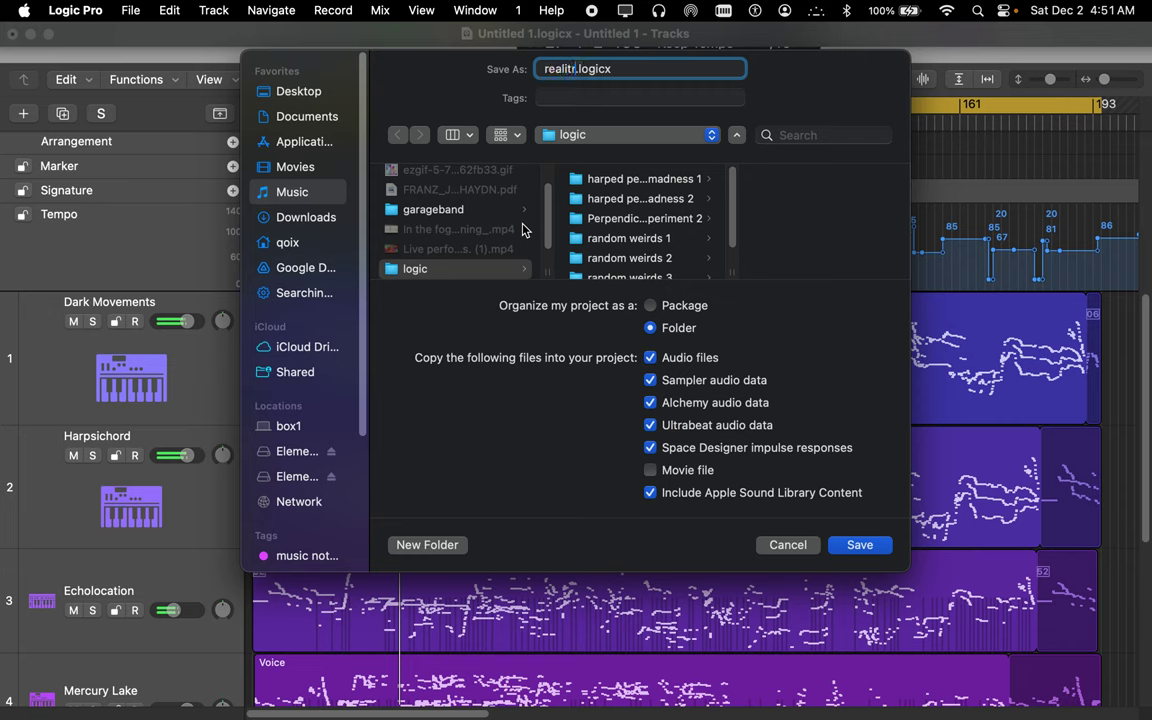
key("BackSpace")
type("y")
type("distortions Xz")
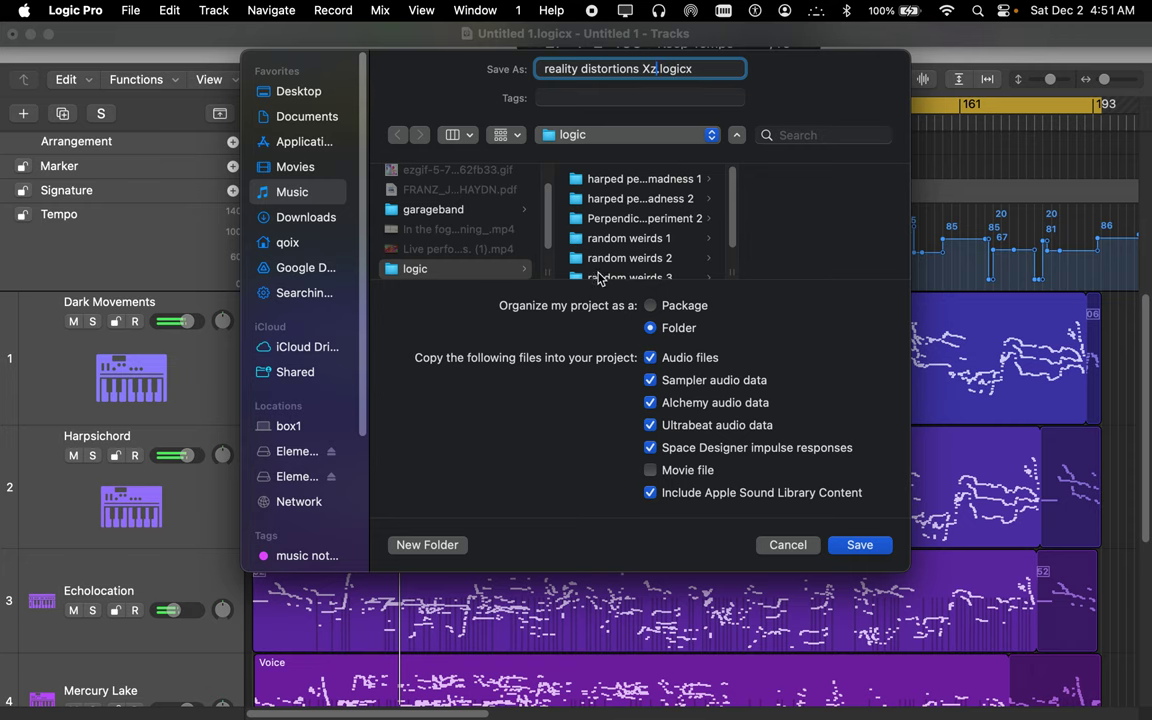
left_click(864, 545)
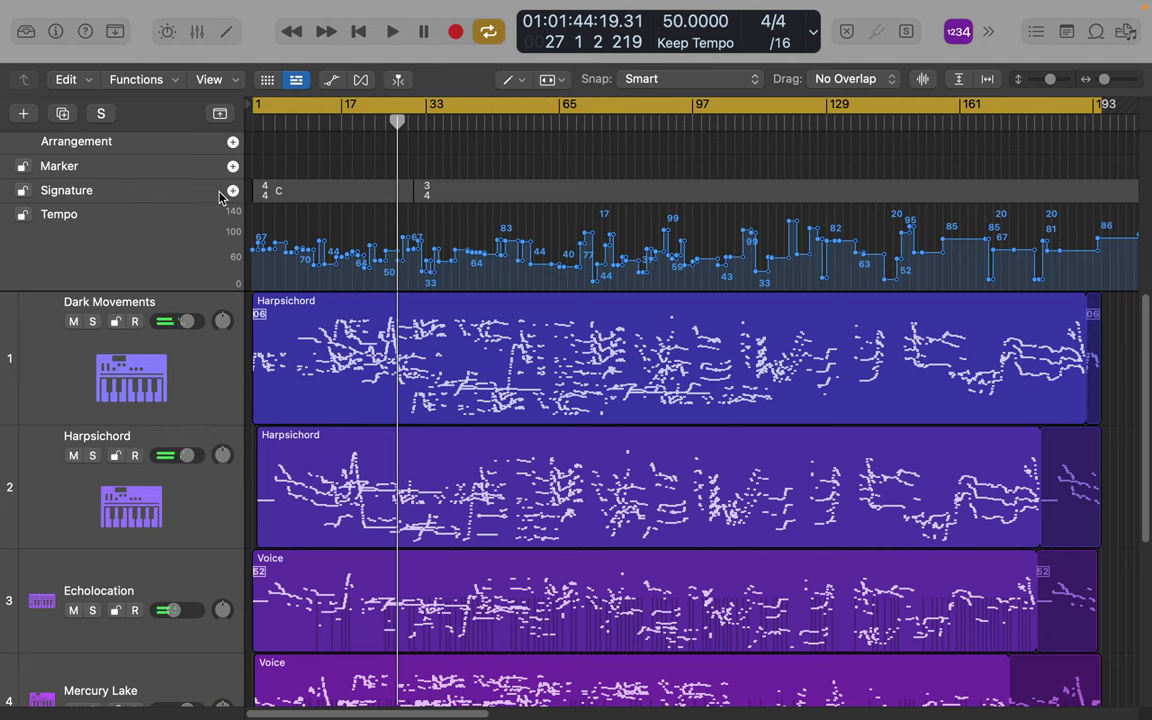
mouse_move(195, 5)
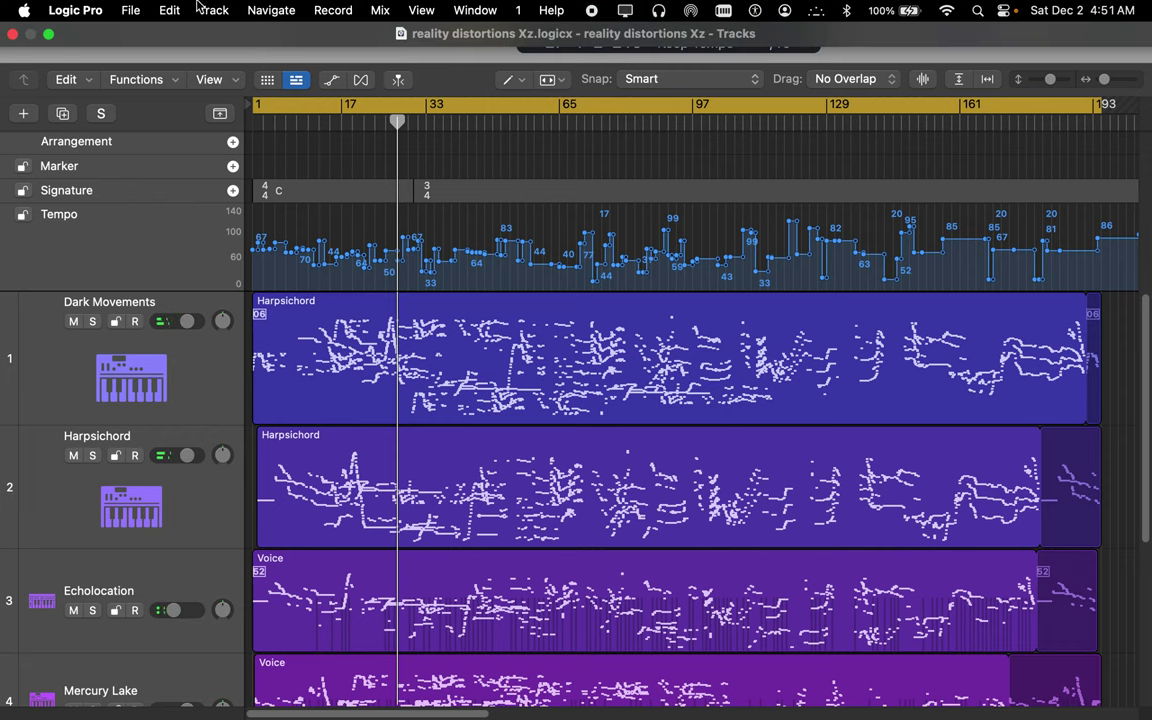
left_click(130, 10)
left_click(154, 186)
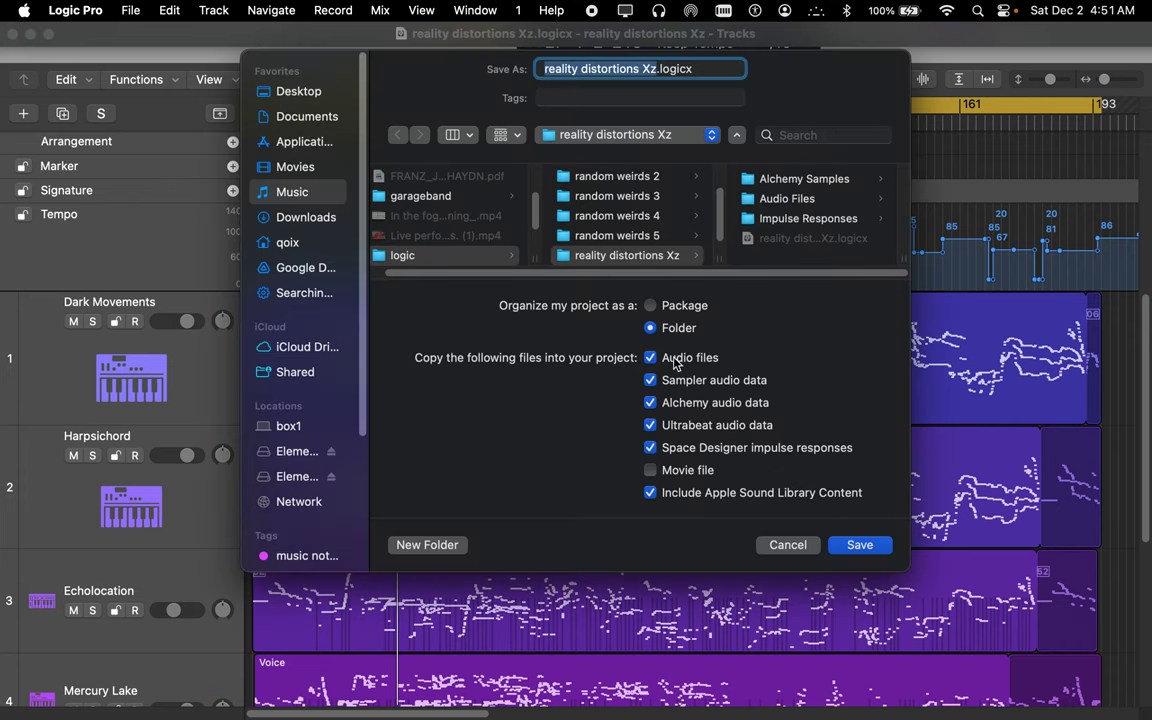
left_click(800, 550)
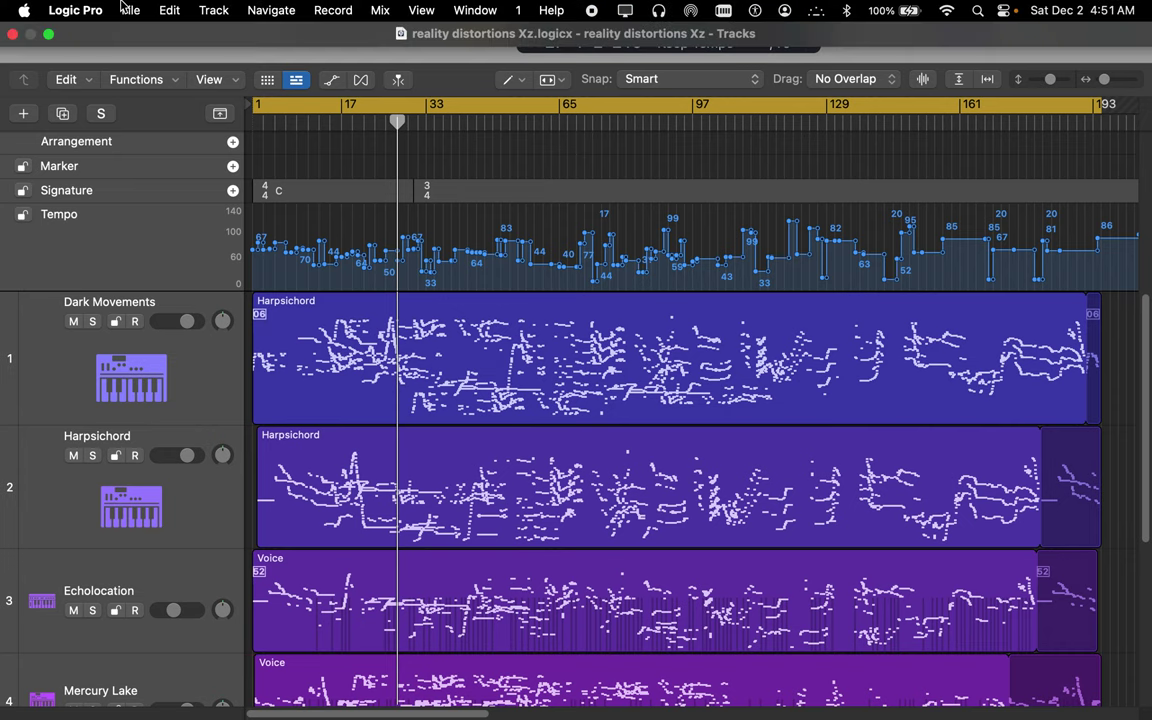
left_click(130, 10)
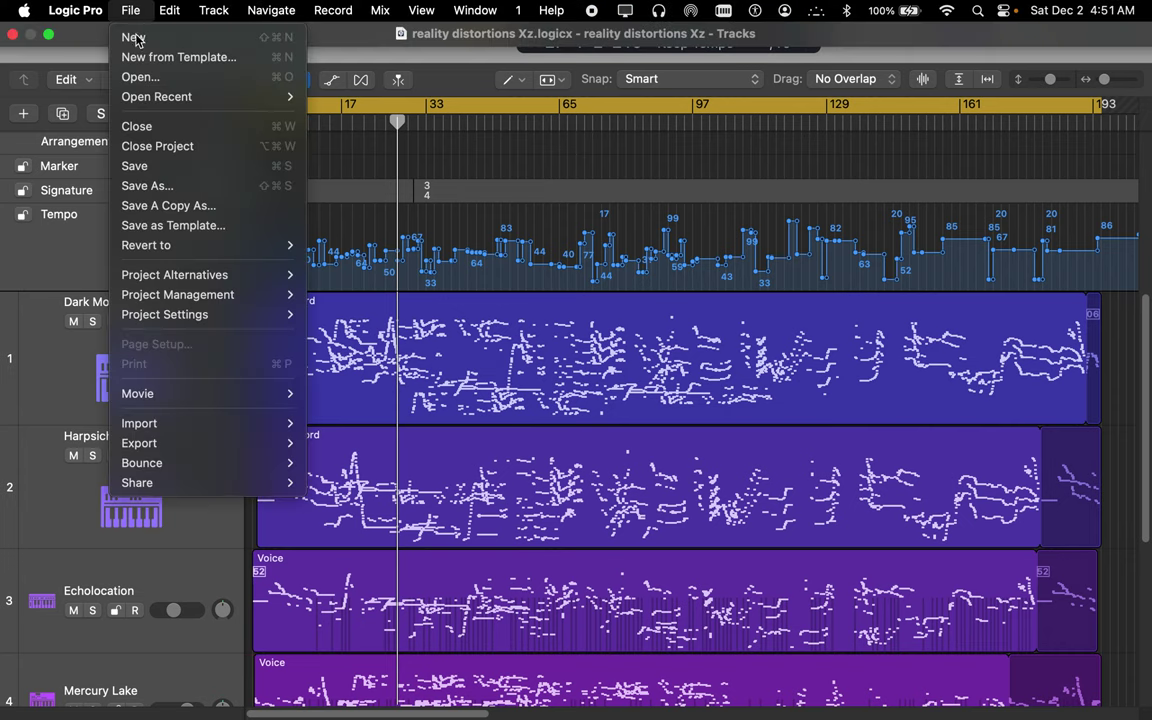
left_click(152, 186)
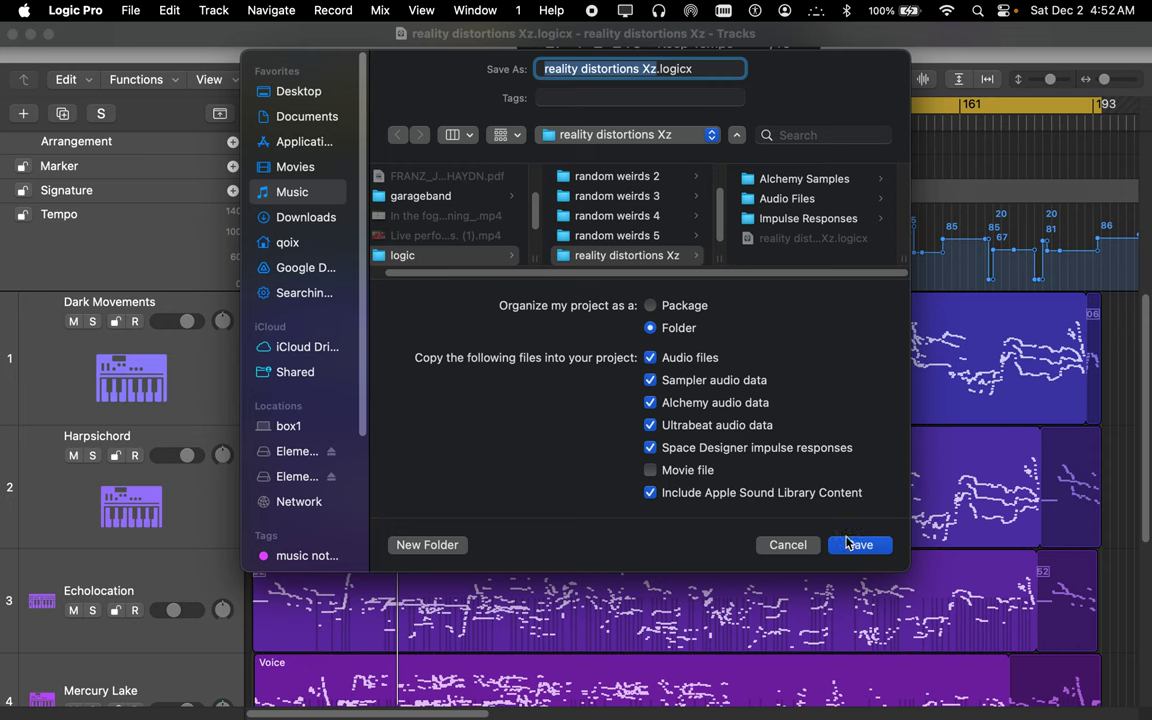
left_click(797, 549)
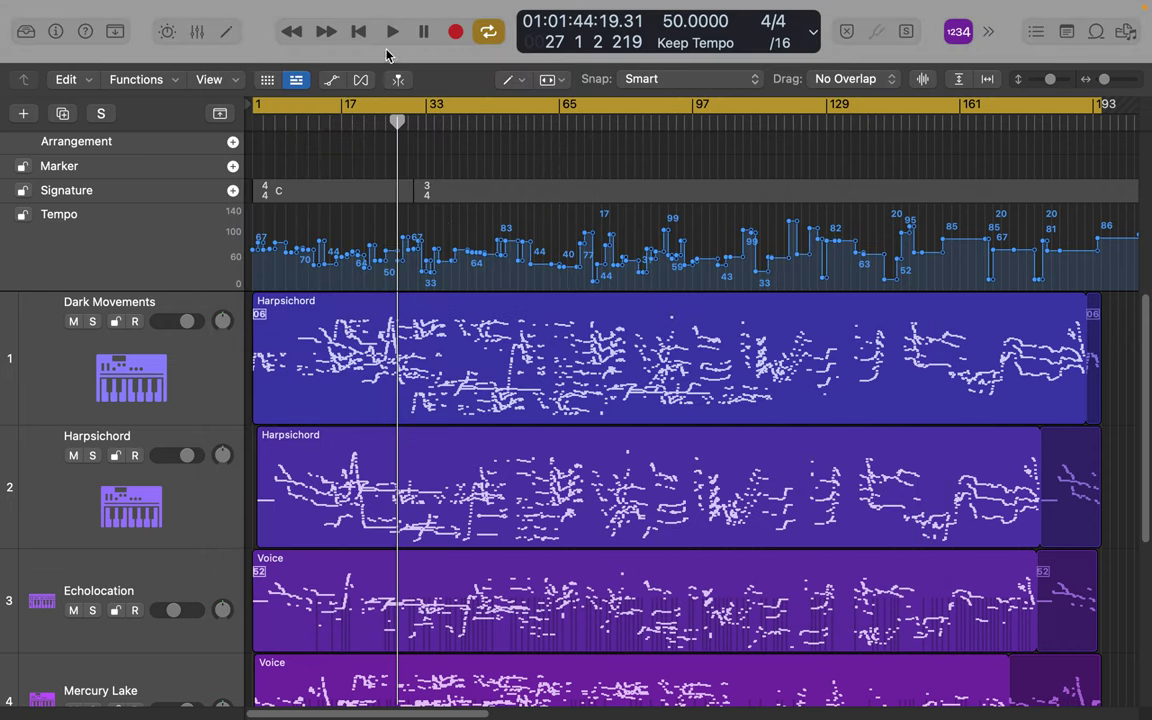
- Start playback, show the inspector, and open the Alchemy instrument of the Dark Movements track
left_click(393, 32)
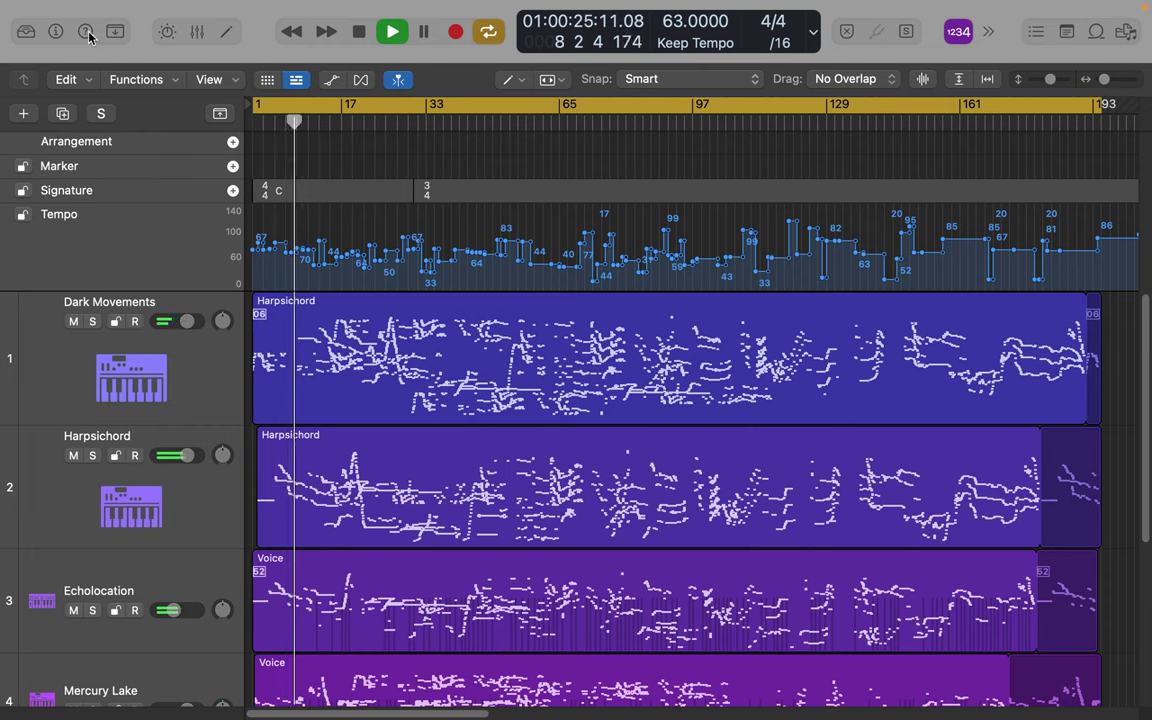
left_click(55, 31)
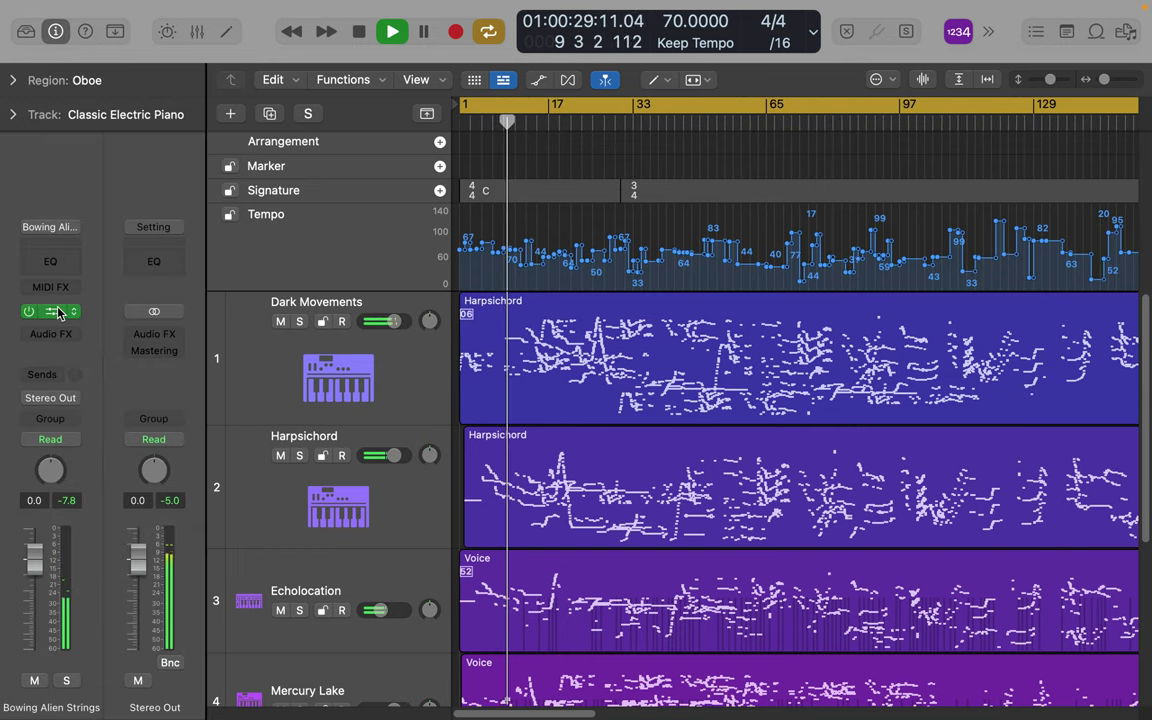
left_click(422, 367)
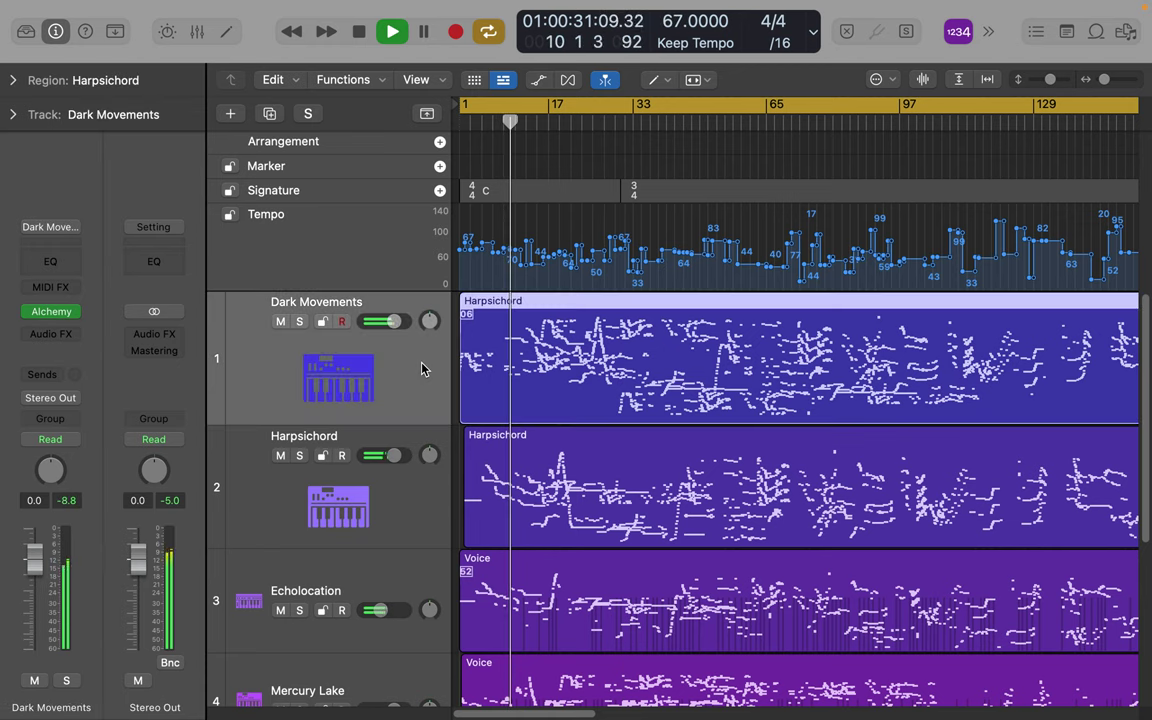
mouse_move(48, 317)
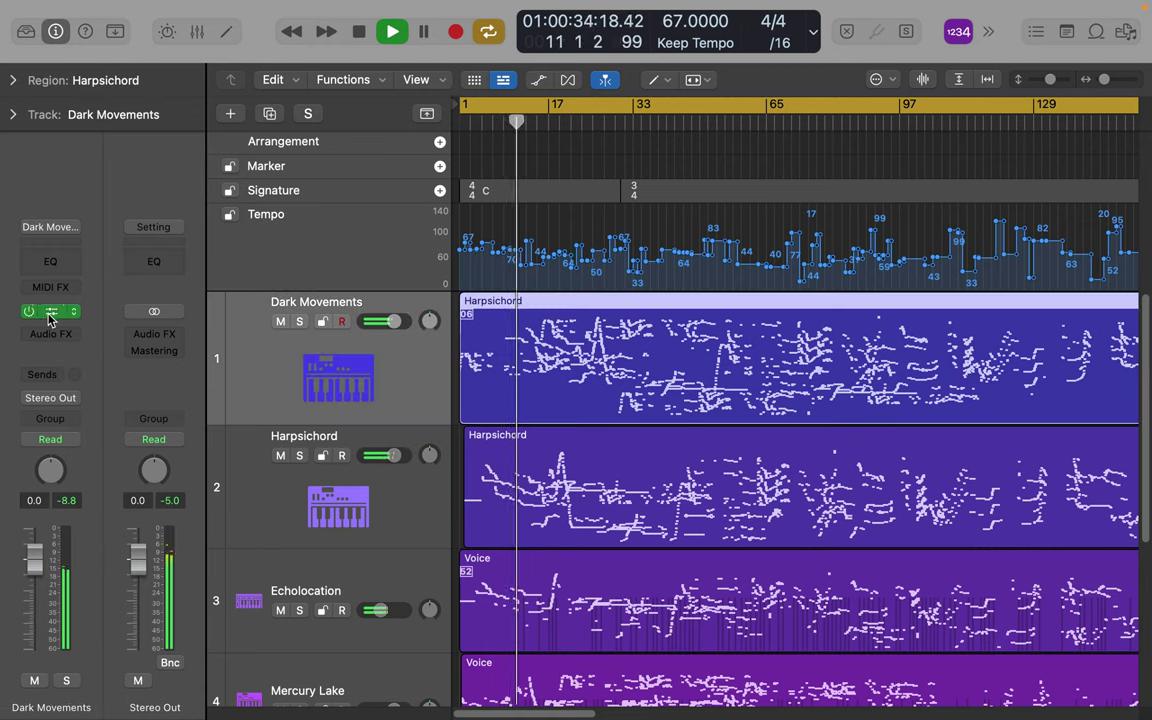
left_click(49, 313)
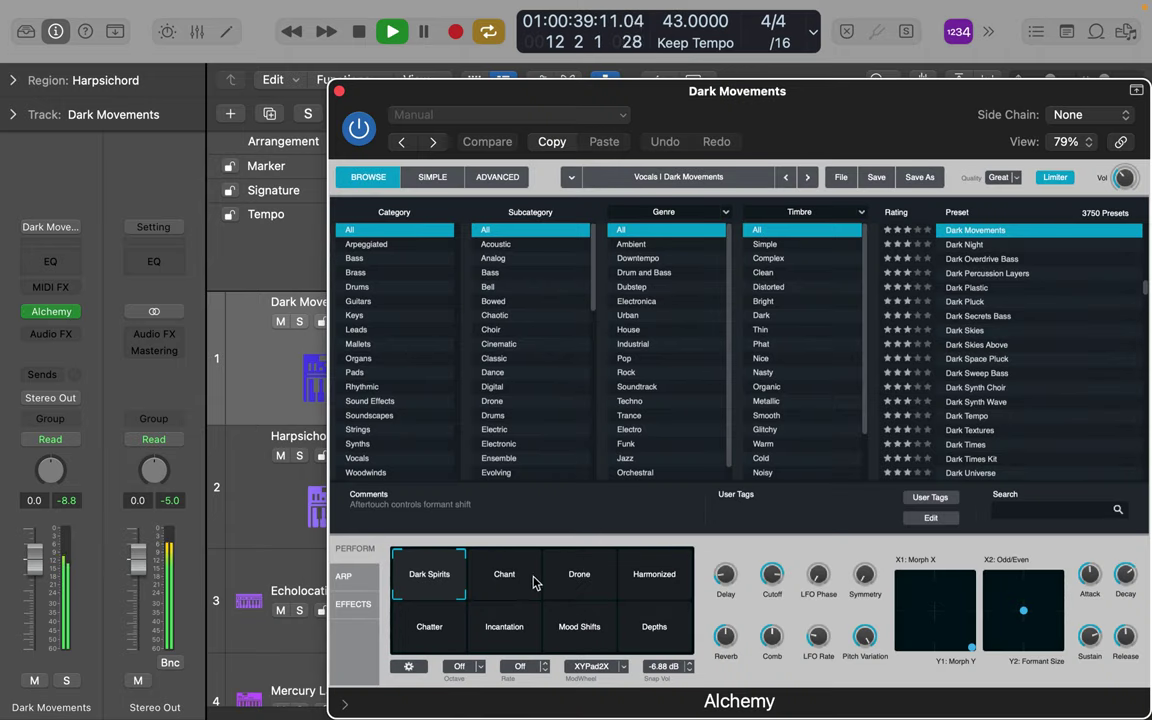
- Move the X1/Y1 Morph point slightly left of its pad's centre and solo the Dark Movements track
left_click_drag(630, 94, 292, 82)
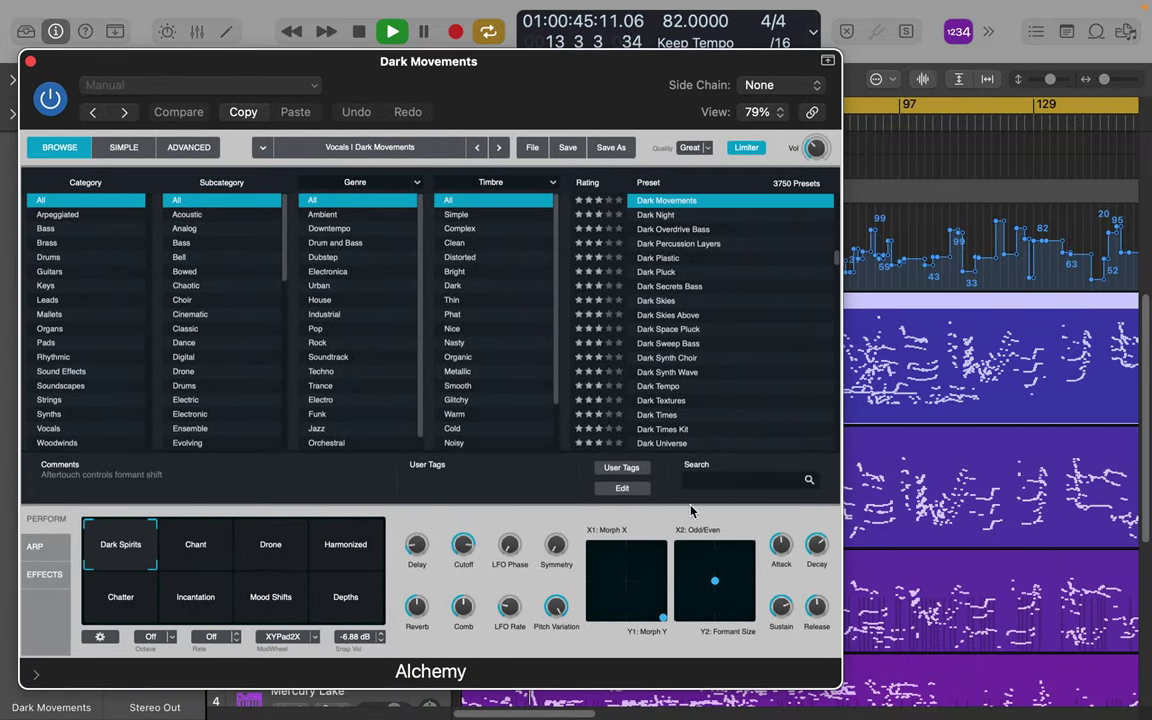
left_click_drag(665, 621, 621, 578)
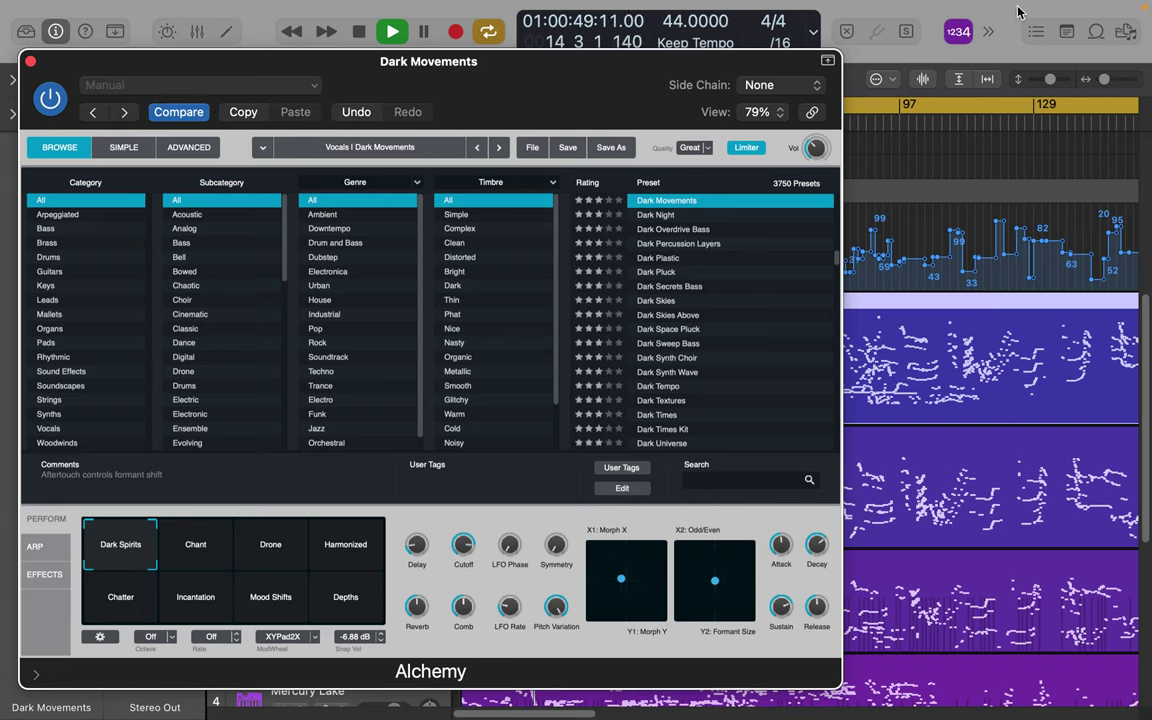
left_click_drag(604, 70, 988, 78)
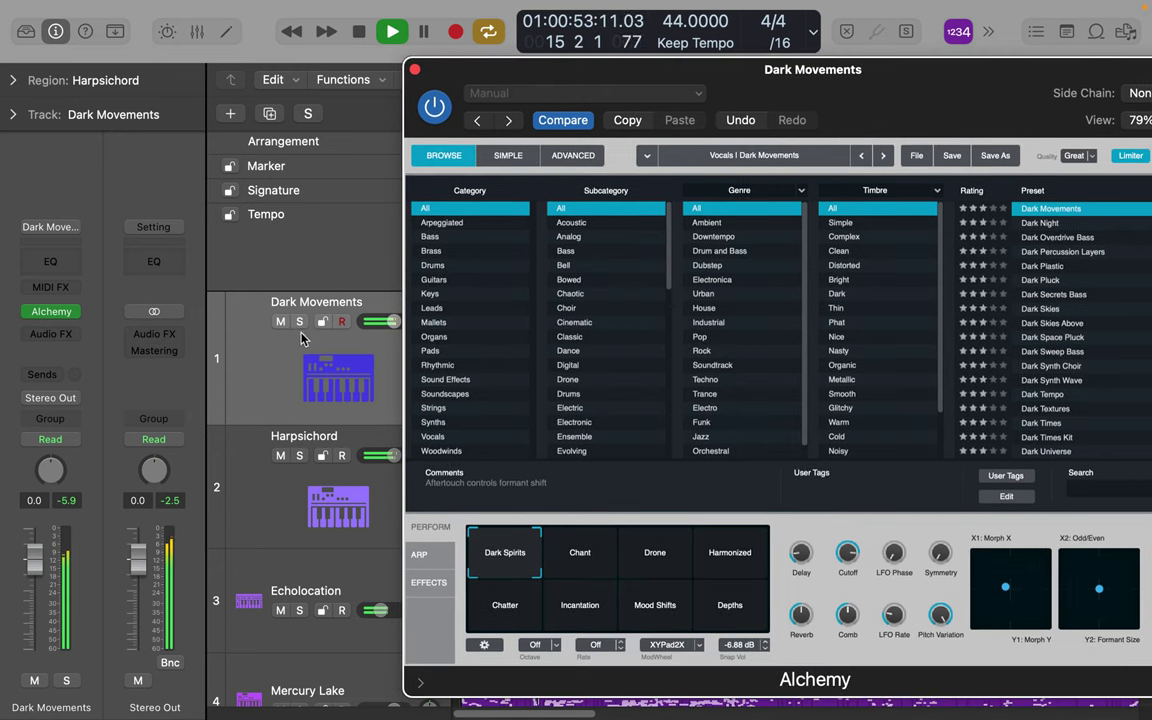
left_click(299, 322)
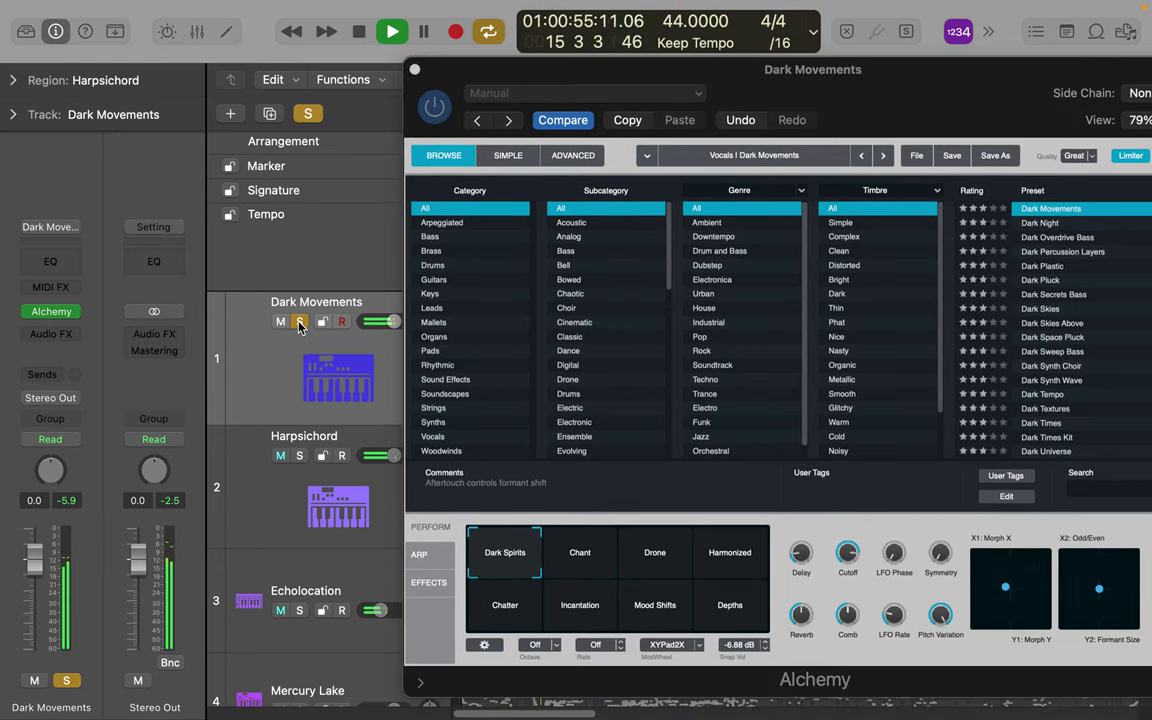
- Audition Alchemy's Drone, Chant and Dark Spirits performance snapshots and choose Incantation
left_click(657, 563)
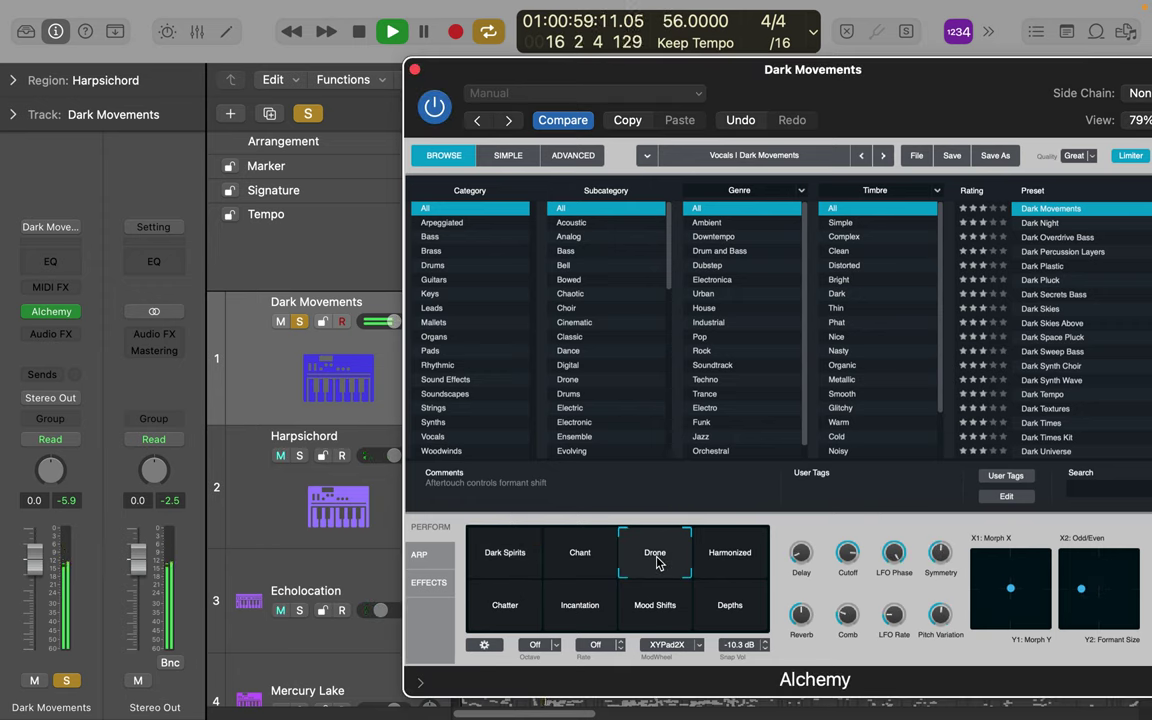
left_click(590, 561)
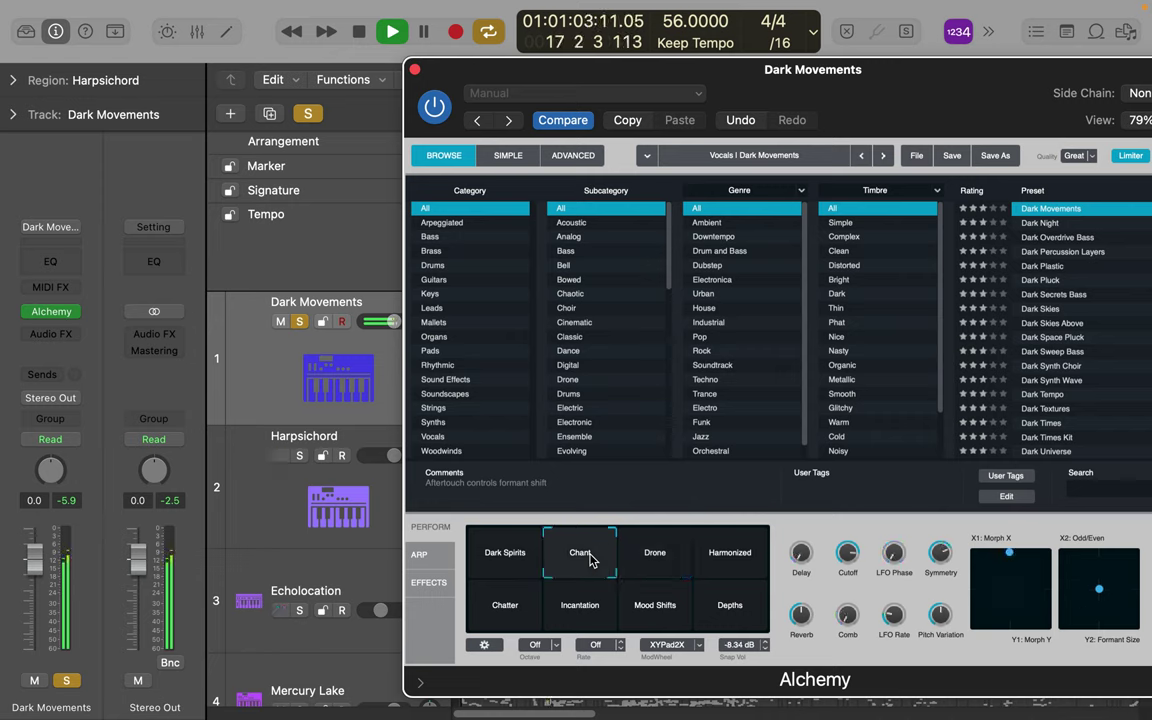
left_click(512, 559)
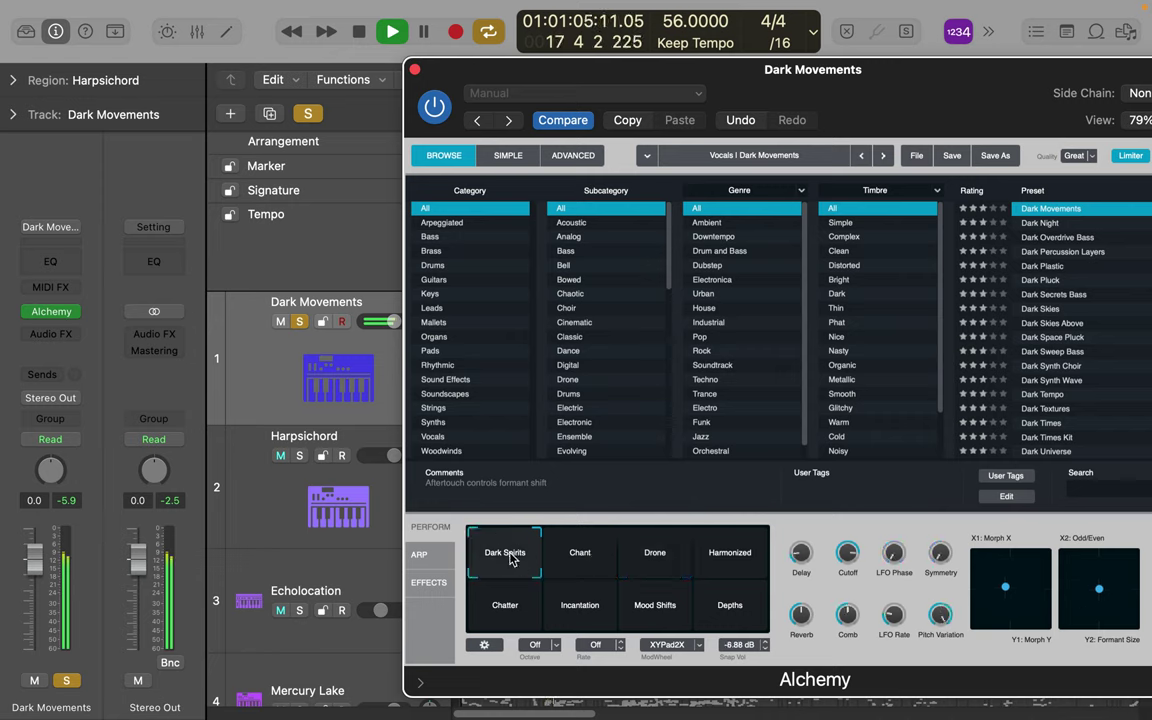
left_click(589, 614)
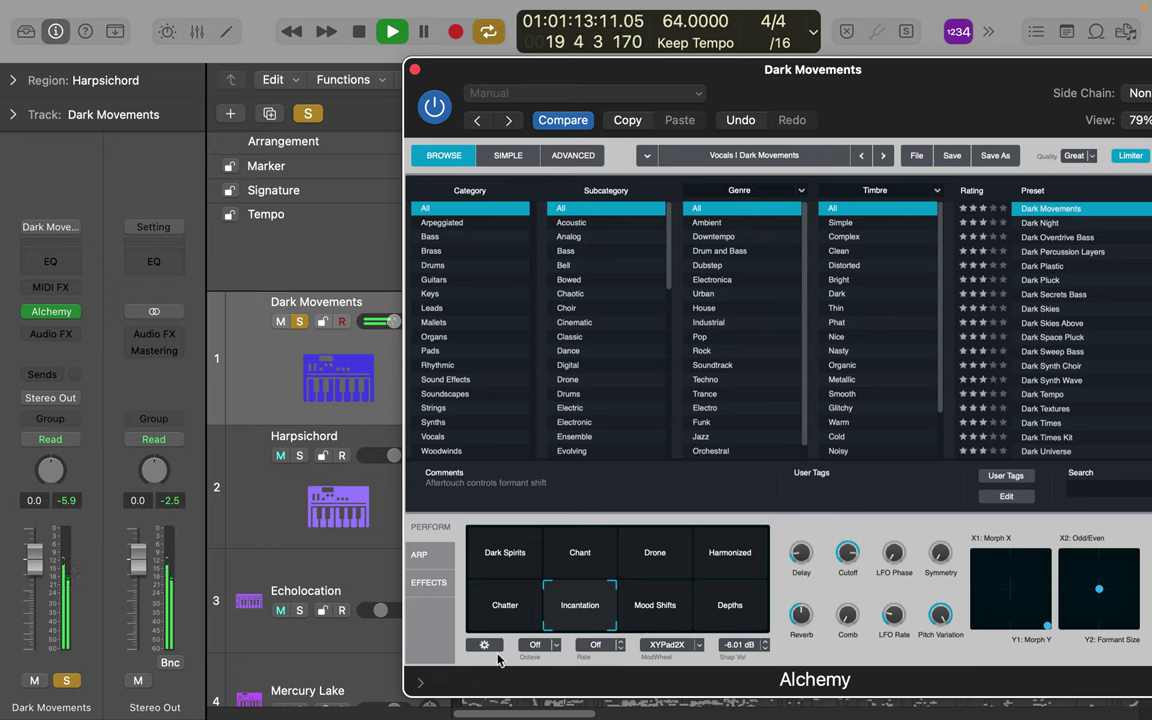
- Examine Alchemy's effects chain and arpeggiator settings, and return to the performance controls
left_click(441, 584)
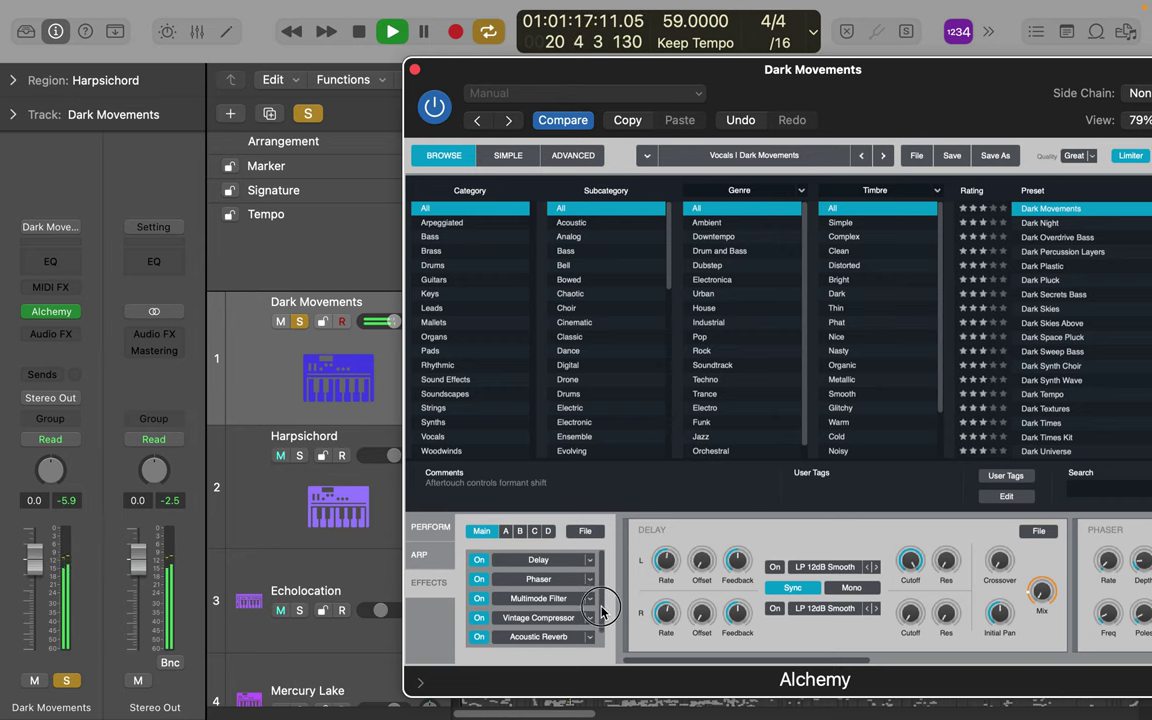
left_click_drag(604, 615, 615, 540)
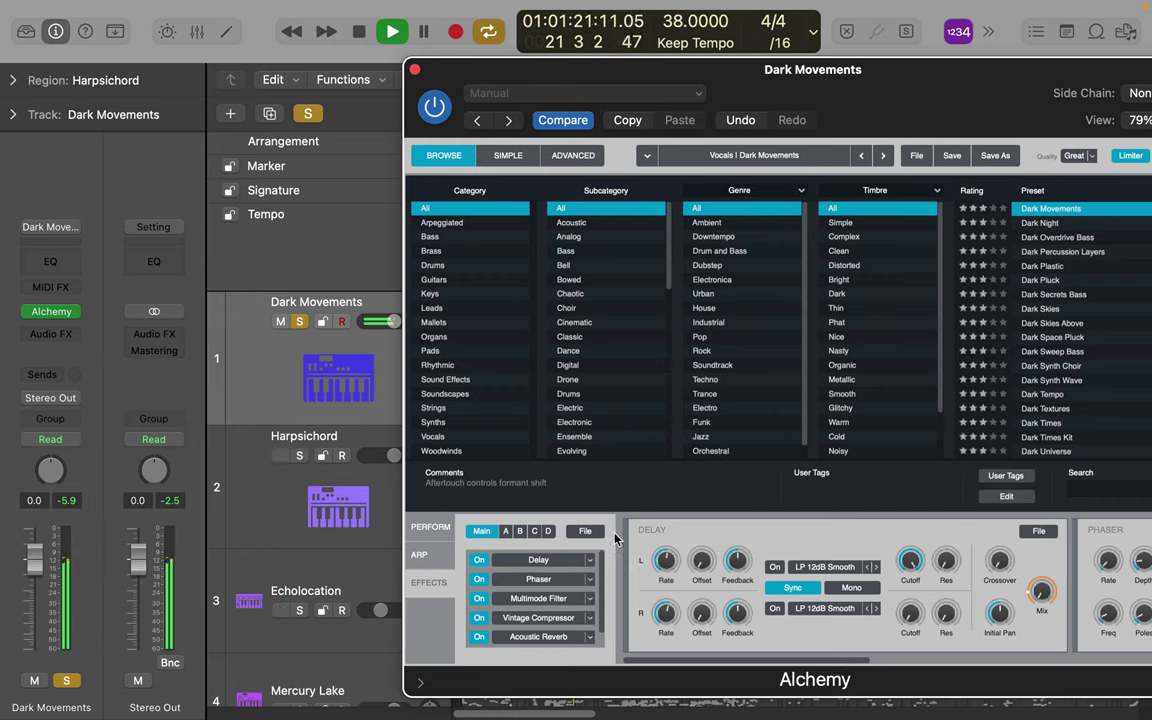
left_click(424, 556)
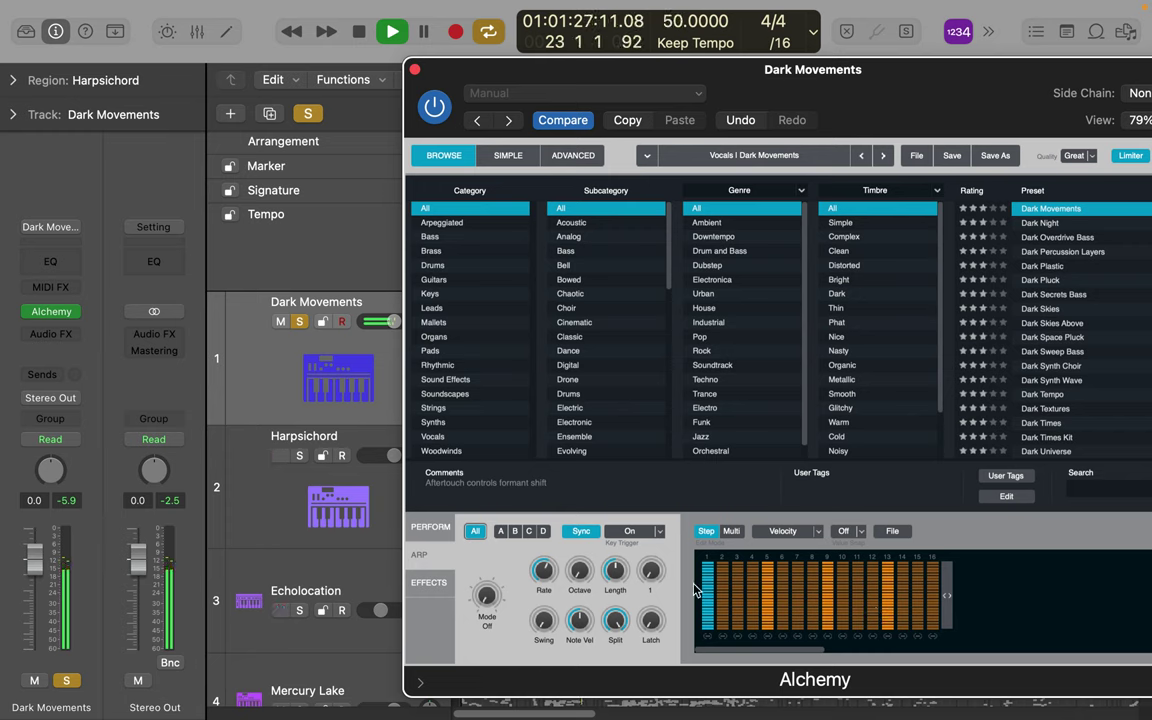
left_click(422, 526)
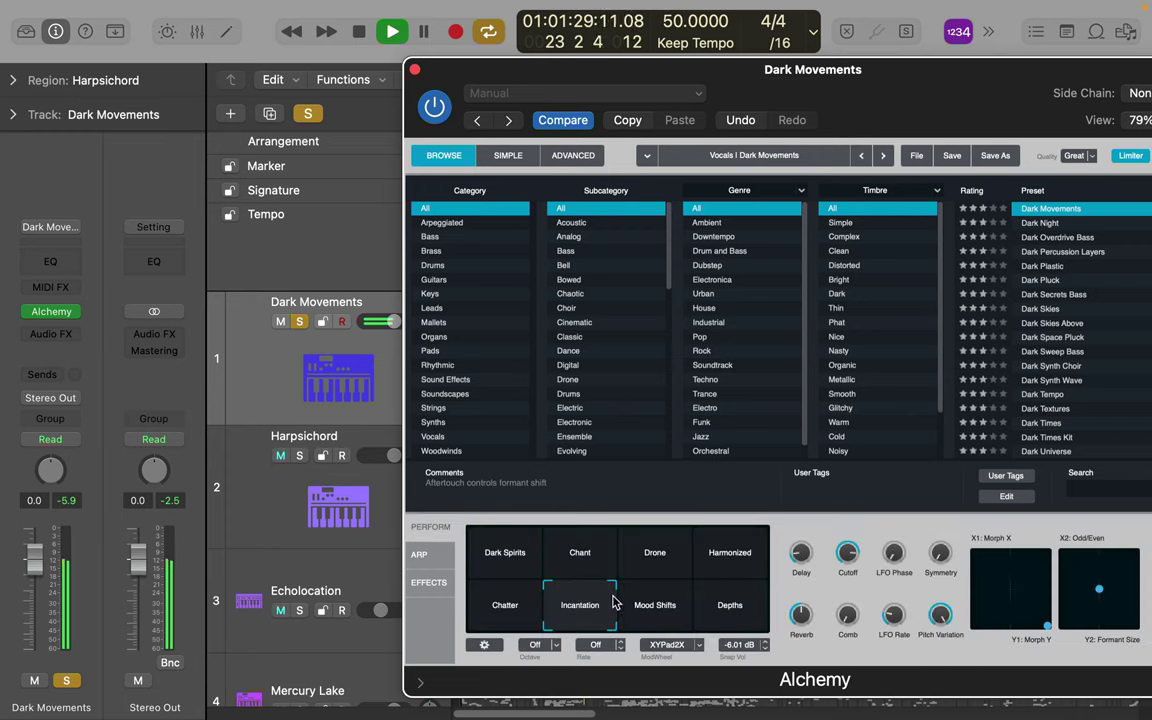
- Raise Alchemy's Comb, LFO Phase and Symmetry performance controls, bringing Comb and Symmetry to around their midpoints
left_click_drag(847, 614, 858, 567)
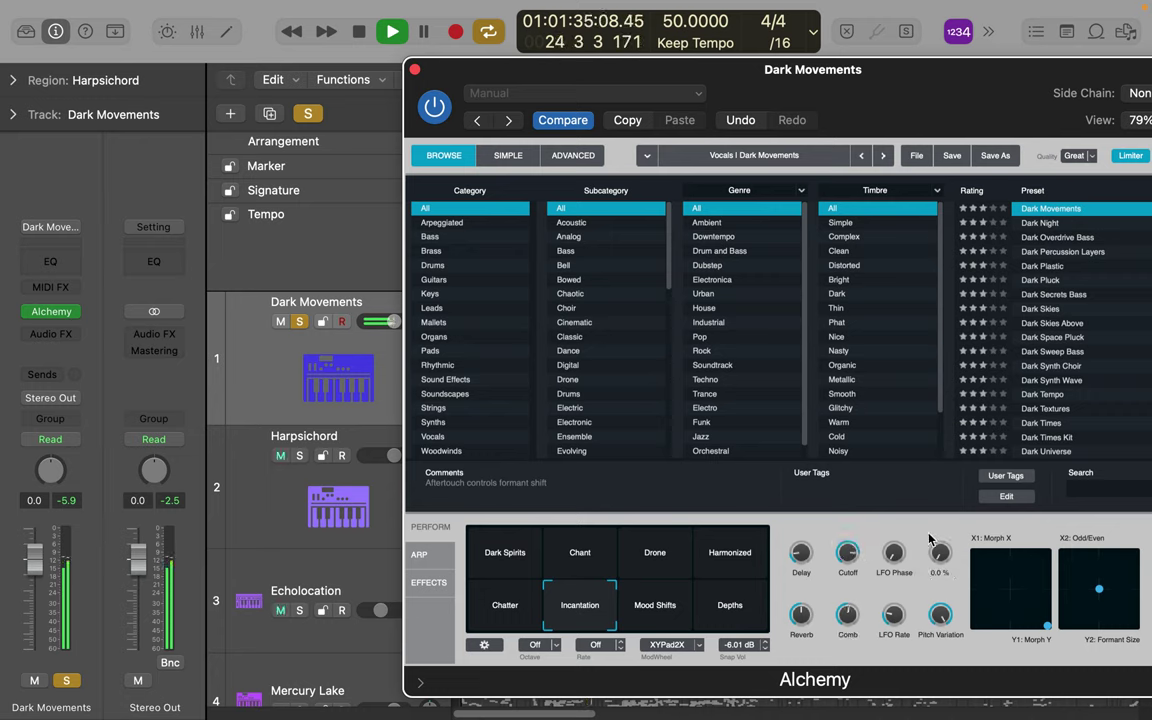
mouse_move(905, 543)
left_click_drag(940, 552, 938, 493)
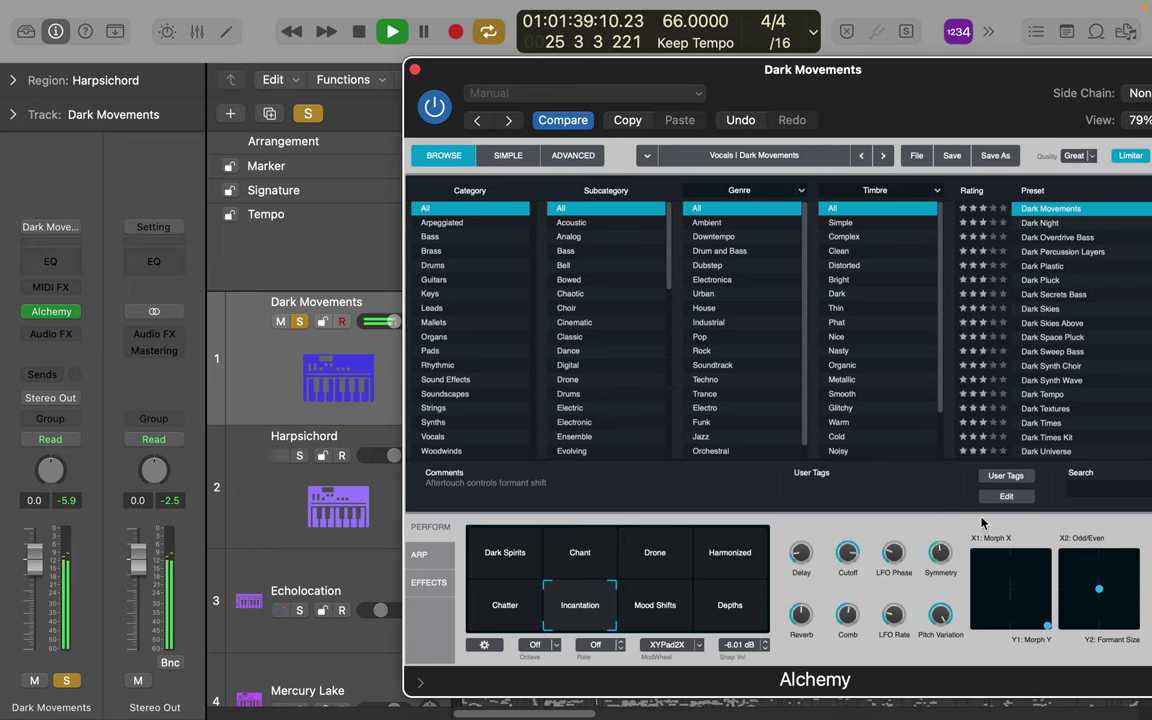
- Reposition the points in both XY pads slightly up and left of centre, and raise Symmetry to about 74%
left_click_drag(1048, 632, 1001, 584)
left_click_drag(1099, 589, 1084, 609)
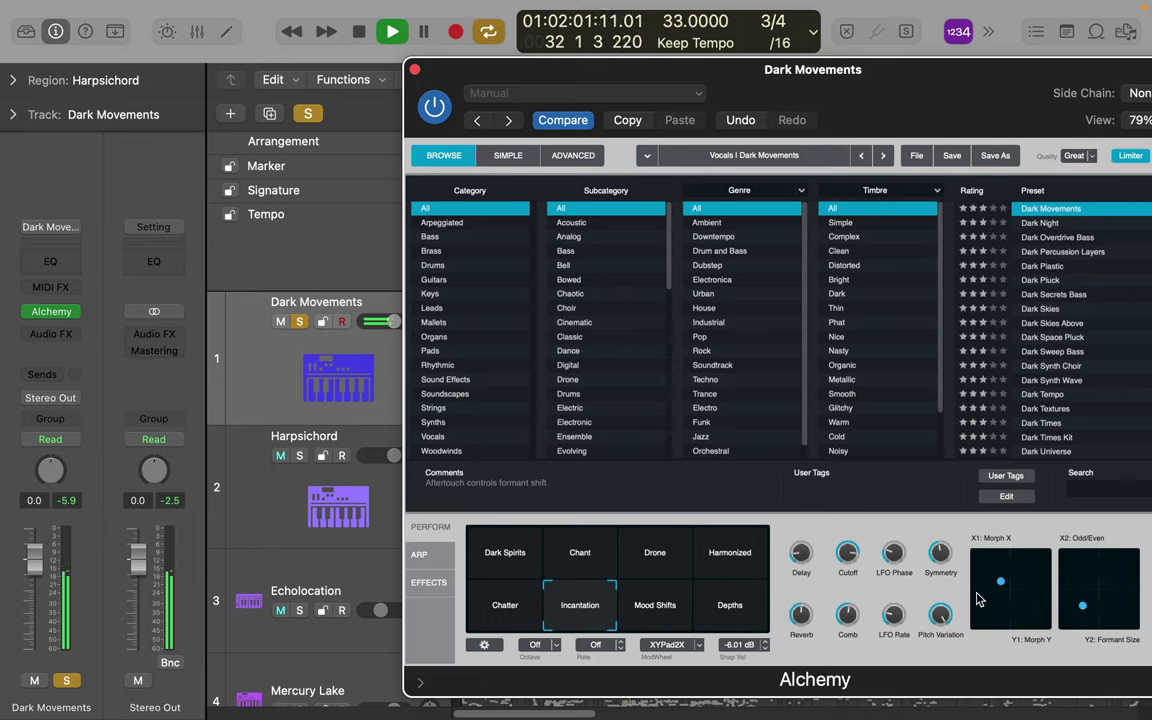
mouse_move(938, 582)
left_click_drag(938, 582, 921, 488)
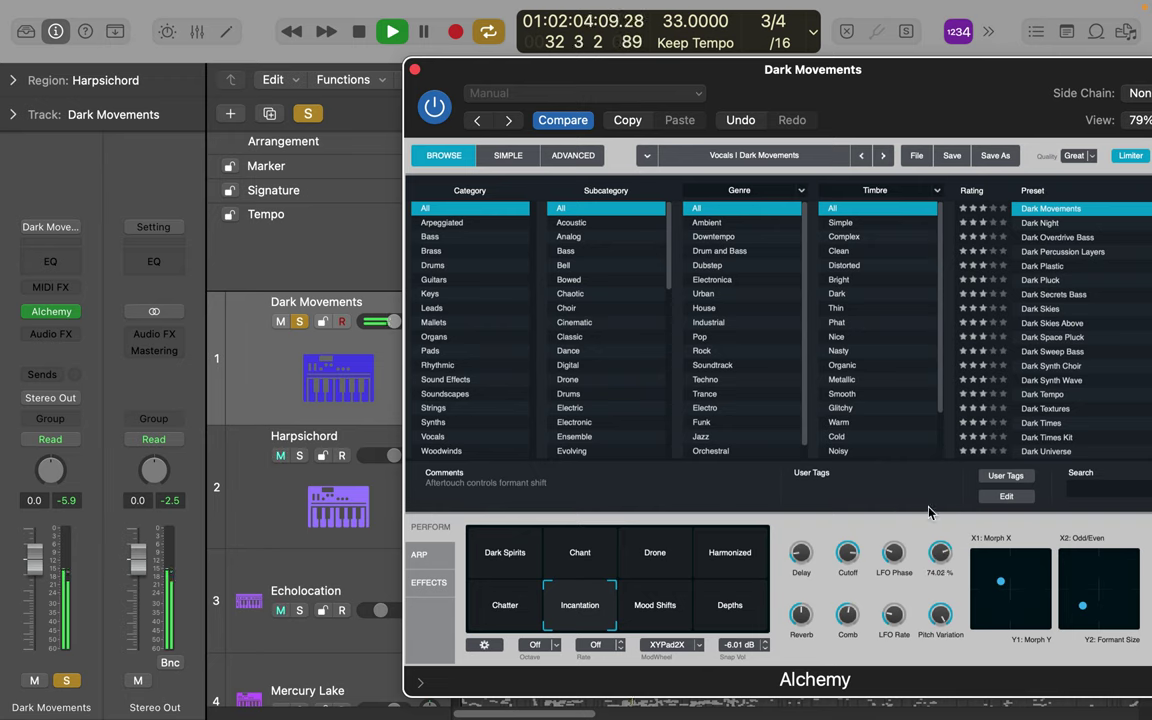
left_click(1094, 580)
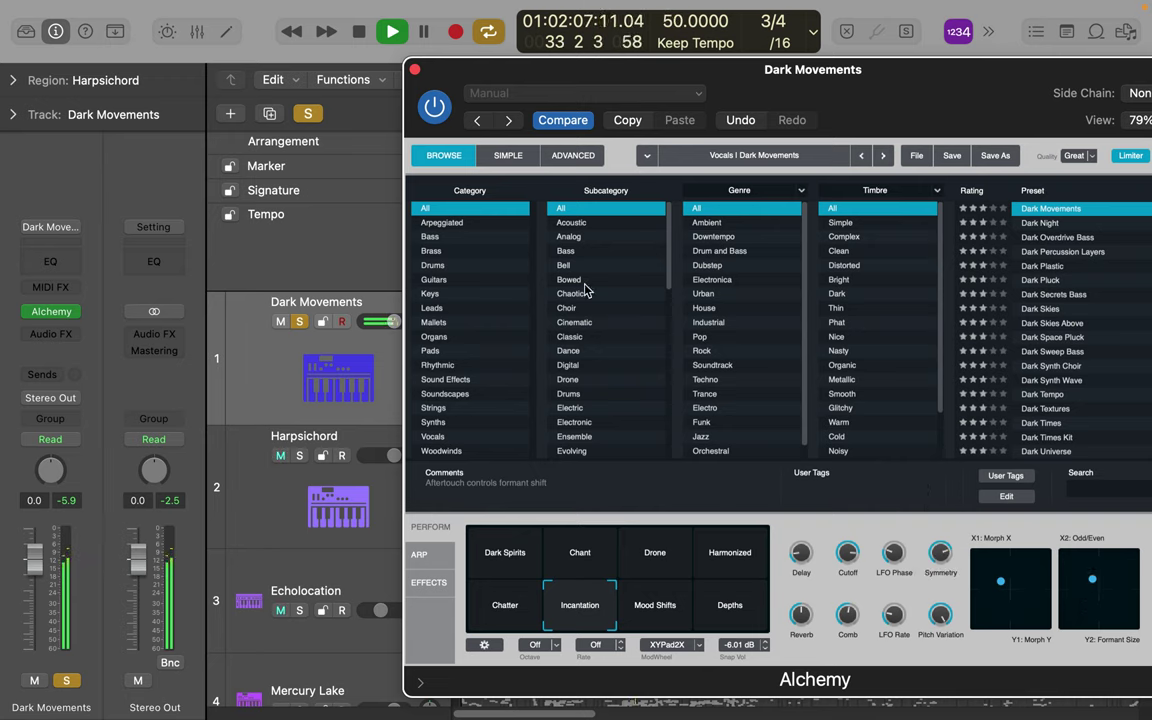
- In Alchemy's advanced view, modulate Master Pan with LFO2 (Sine) at a positive depth
left_click(582, 156)
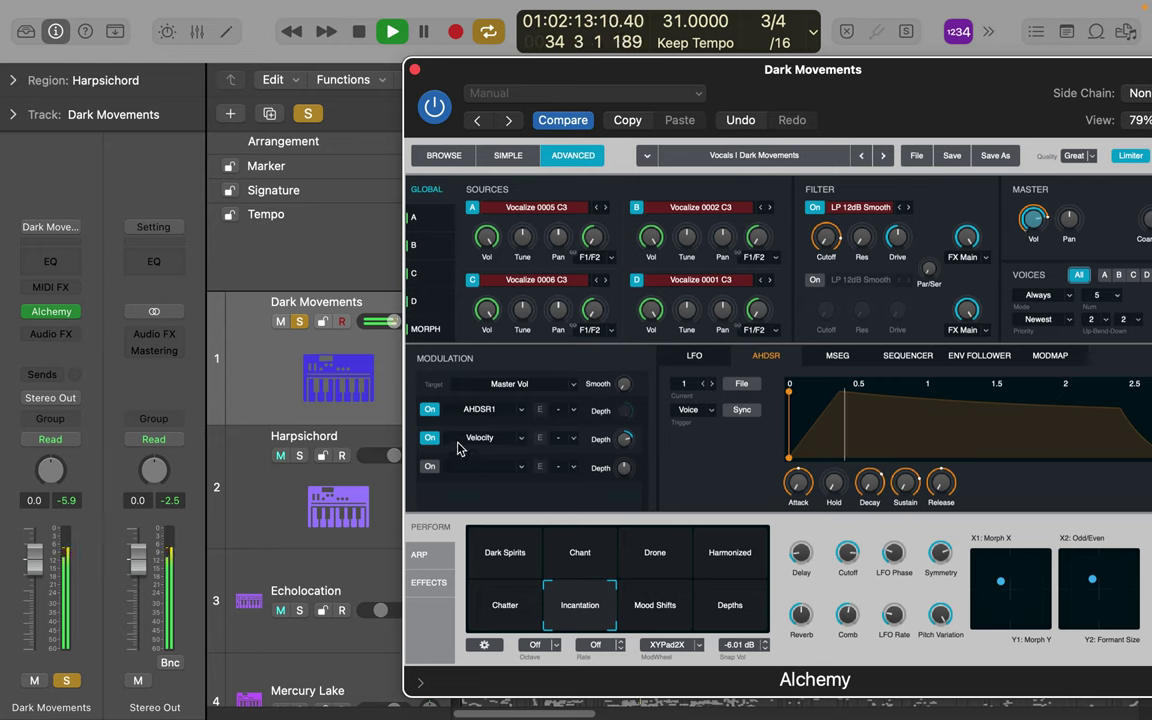
mouse_move(1038, 234)
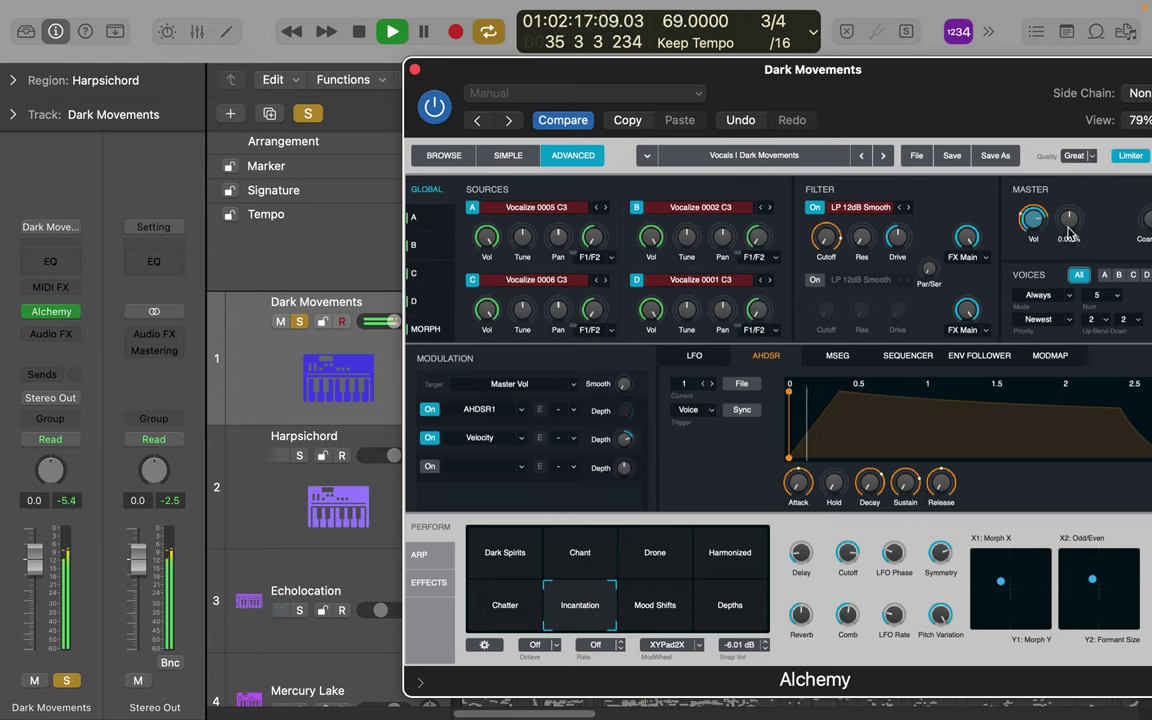
left_click(1069, 222)
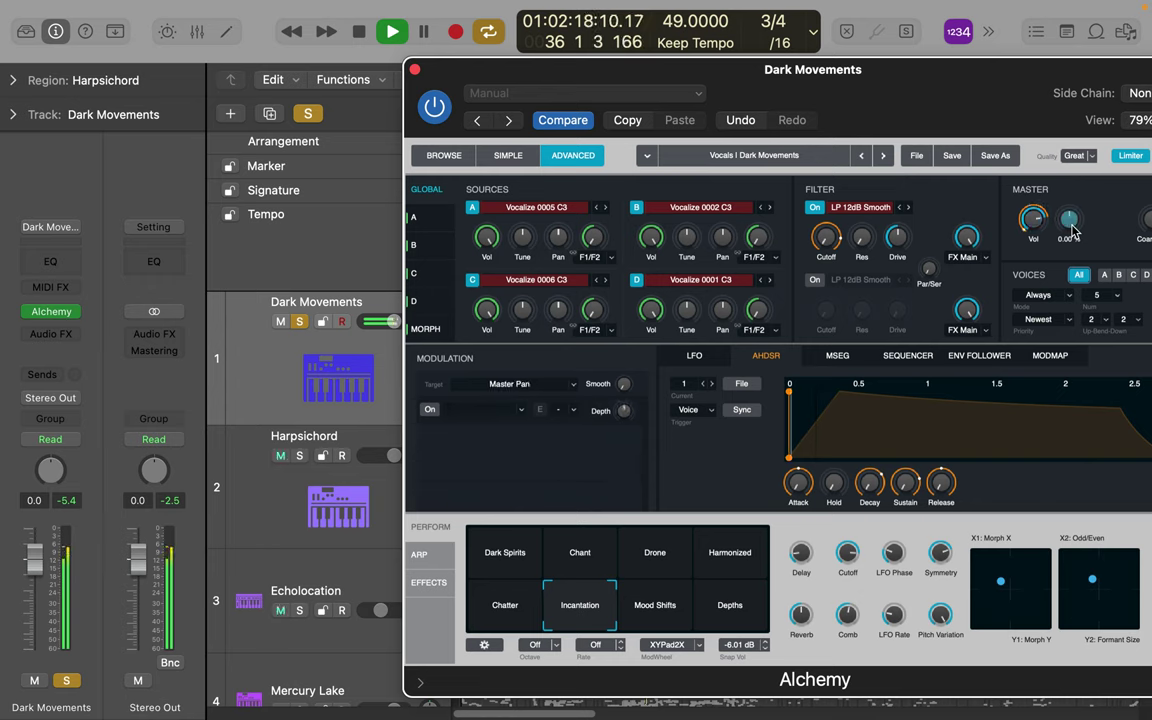
left_click(520, 411)
mouse_move(530, 437)
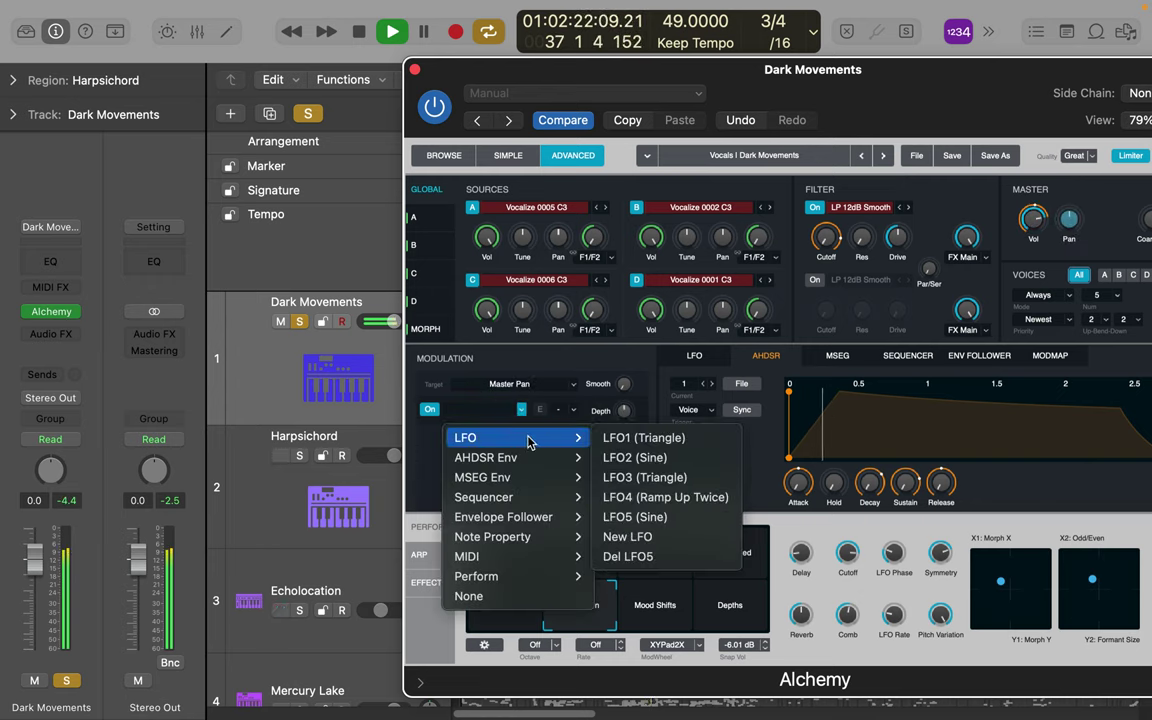
left_click(633, 460)
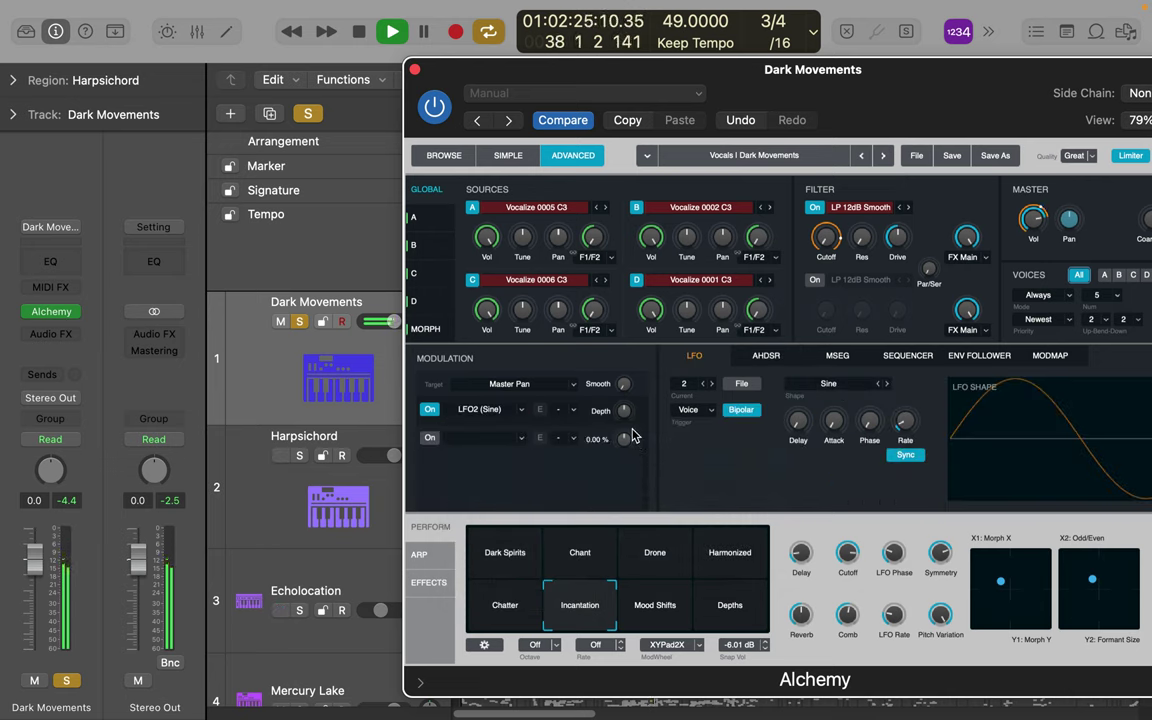
mouse_move(612, 417)
left_mouse_down()
mouse_move(617, 368)
mouse_move(625, 418)
left_mouse_up()
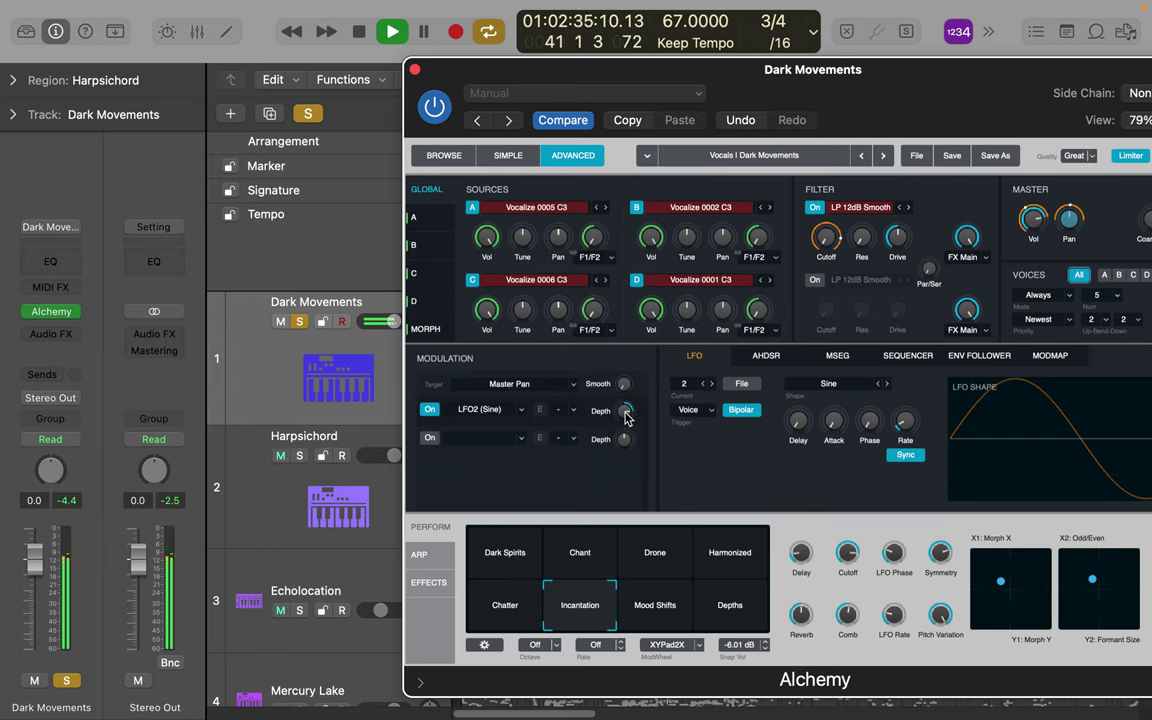
- Inspect the mod map and trigger options for LFO2, and display the settings of LFO 3
left_click(574, 411)
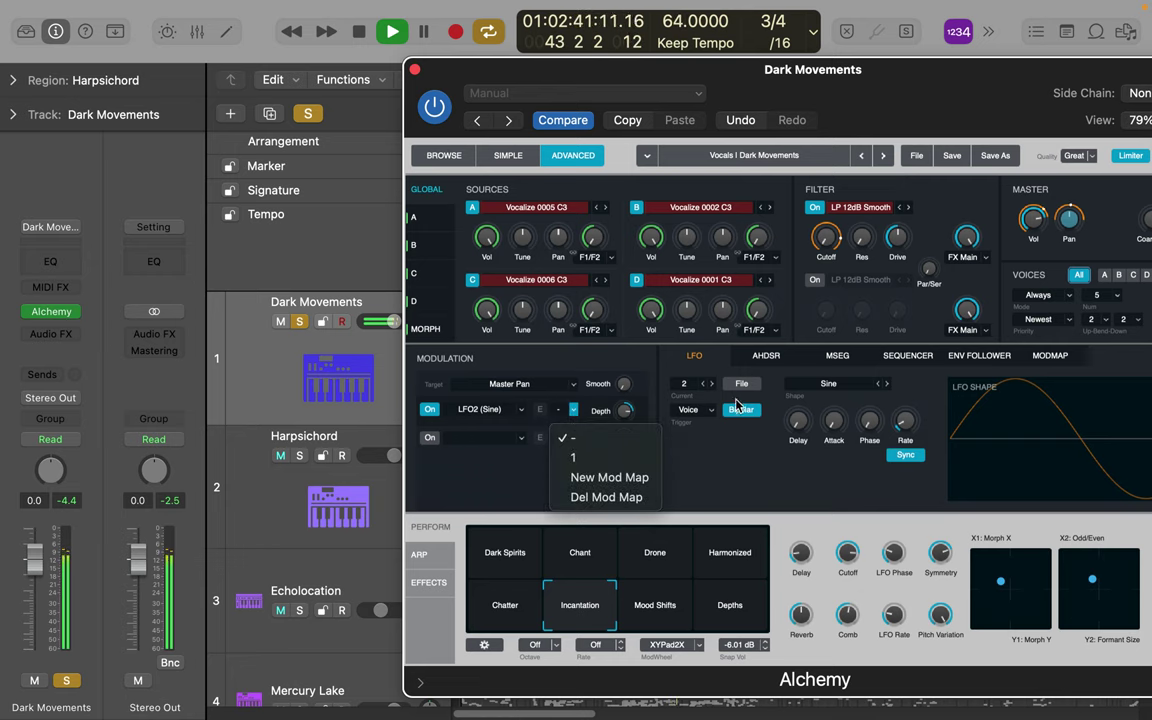
left_click(666, 425)
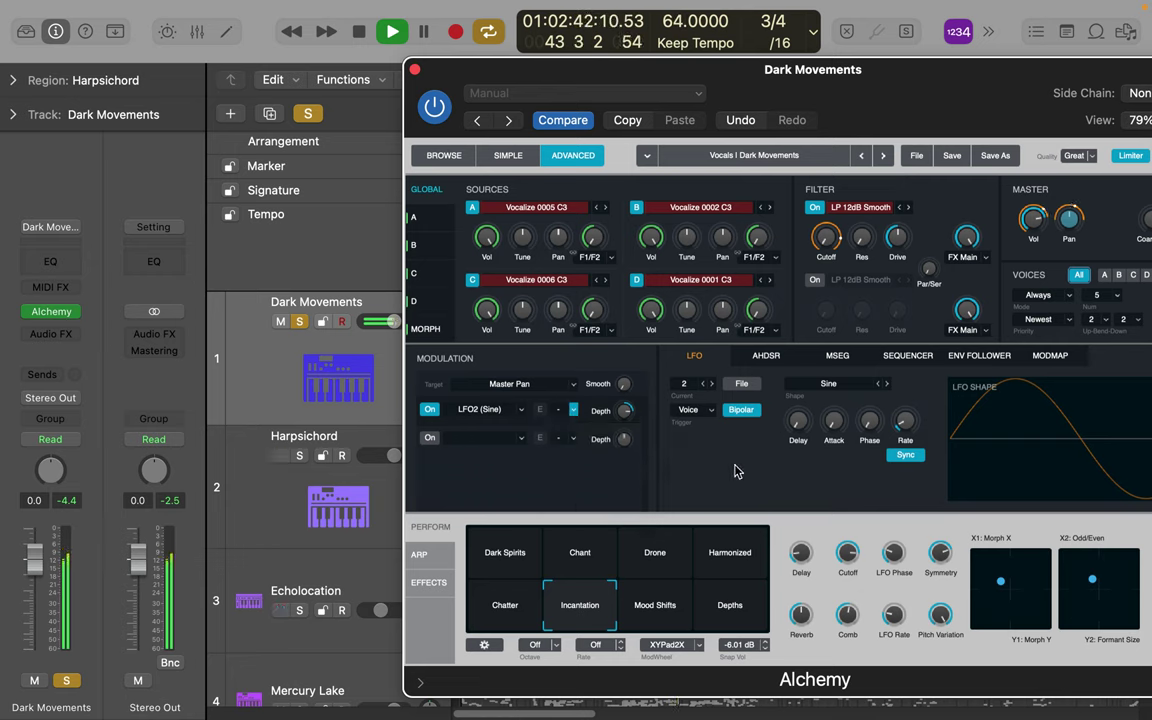
left_click(712, 411)
left_click(712, 418)
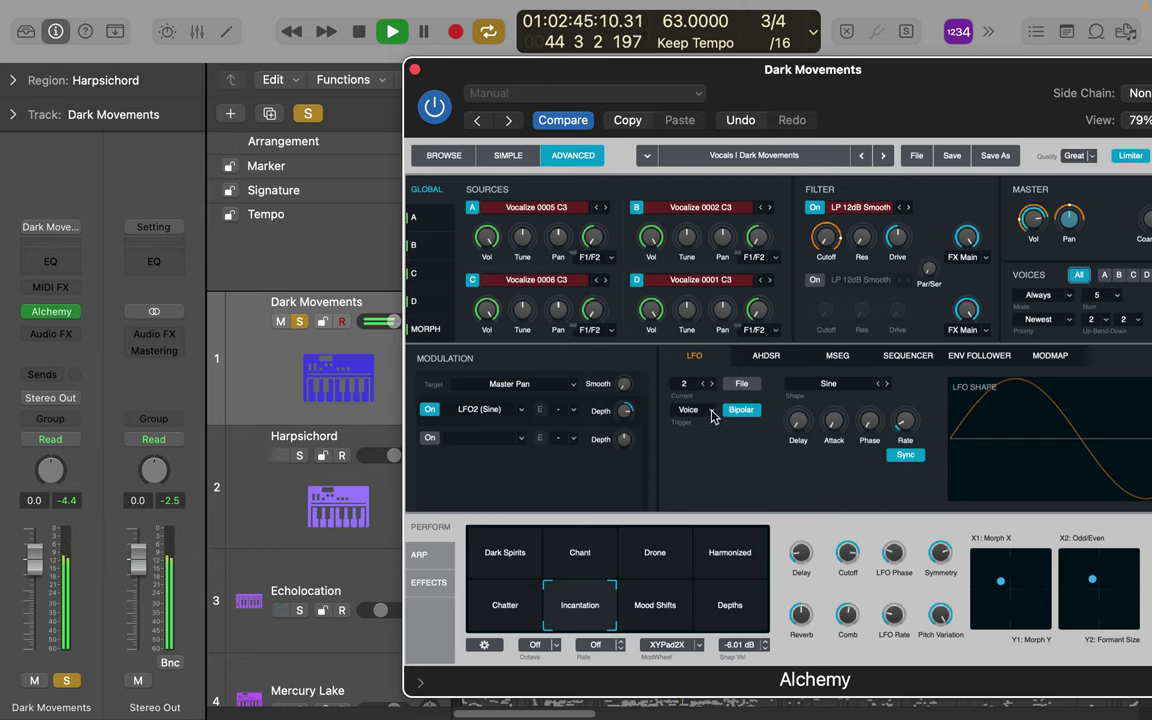
left_click(711, 385)
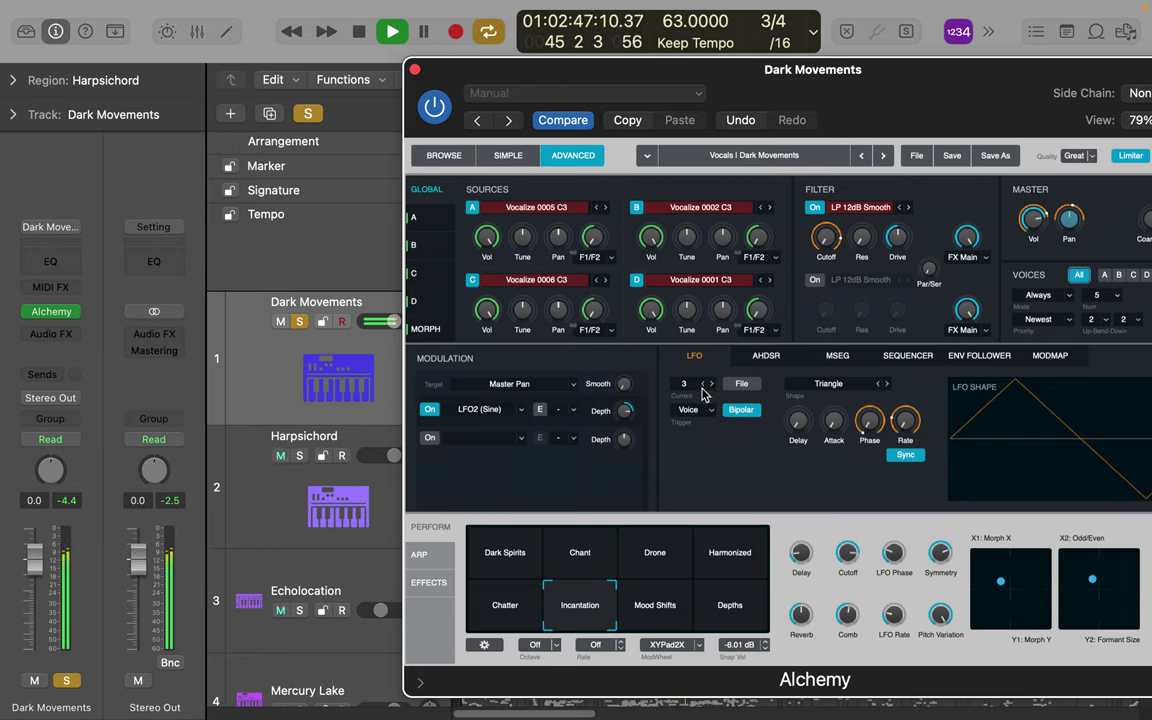
- Review the LFO 4 settings, then reshape the AHDSR 1 envelope with a hold of about 3.2 s and adjusted attack and decay
left_click(702, 386)
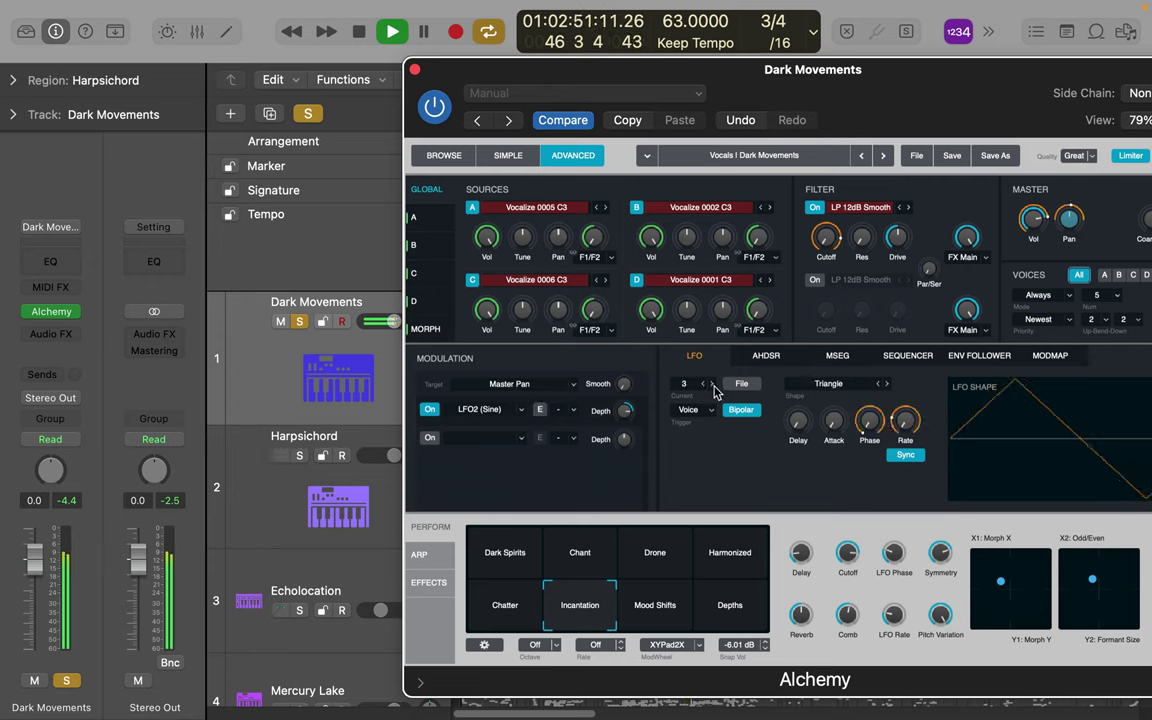
left_click(713, 386)
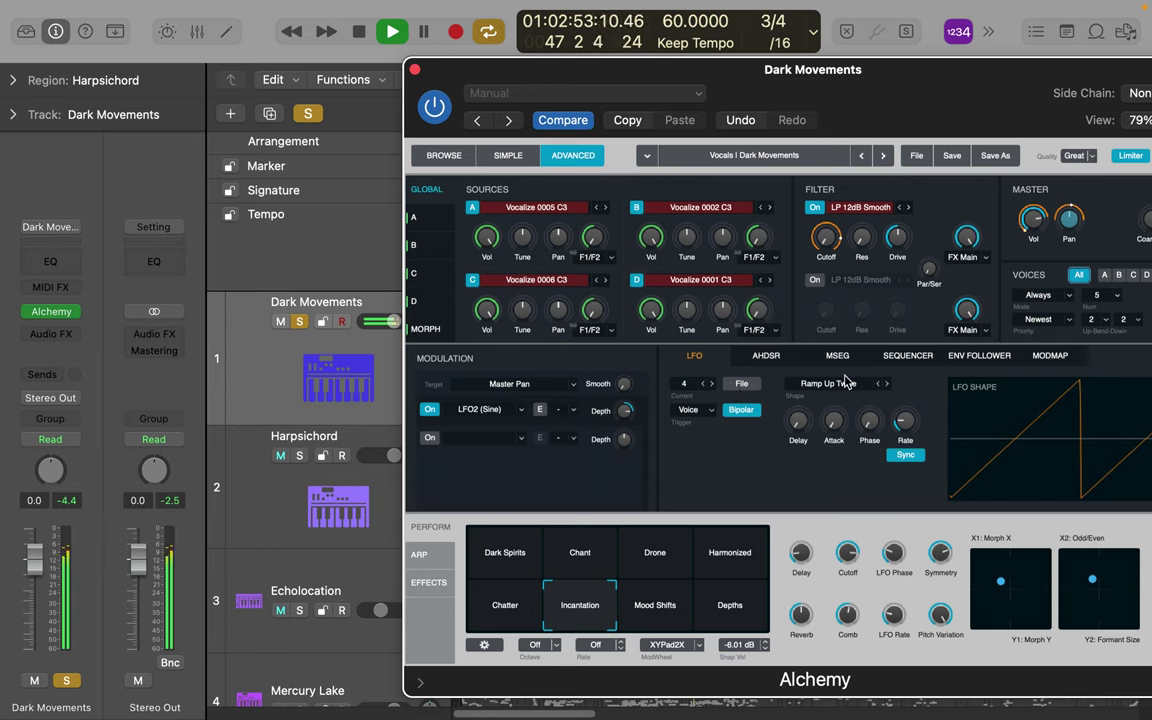
left_click(777, 357)
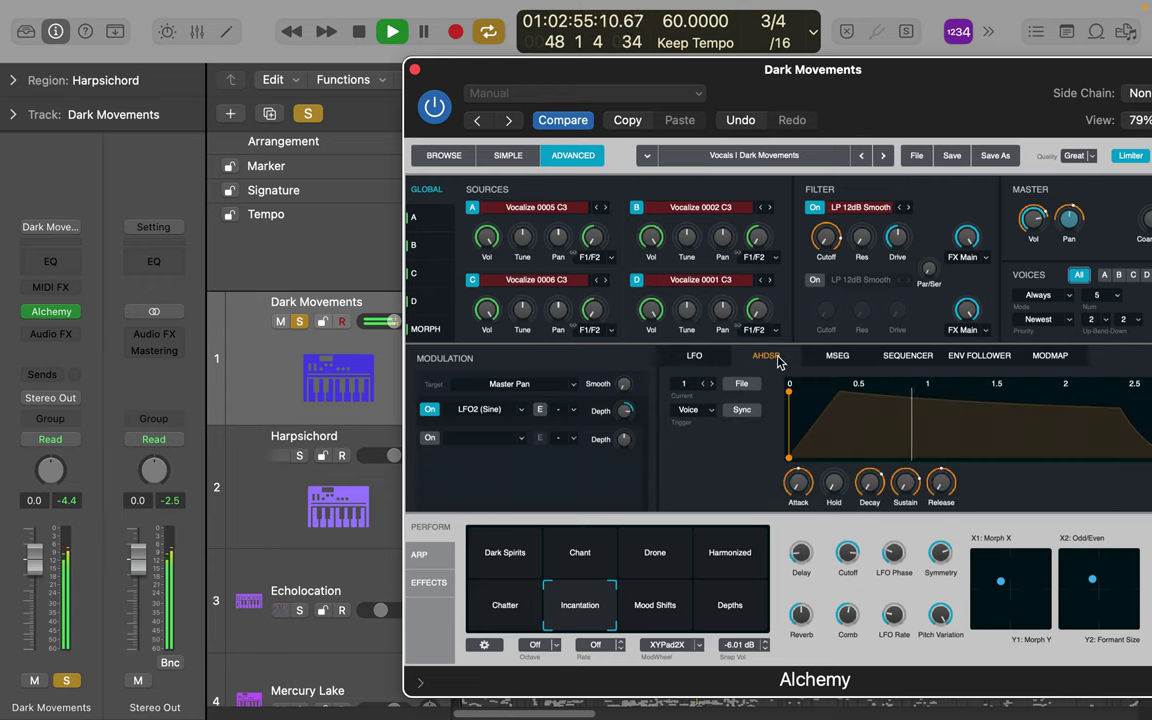
left_click_drag(832, 472, 835, 448)
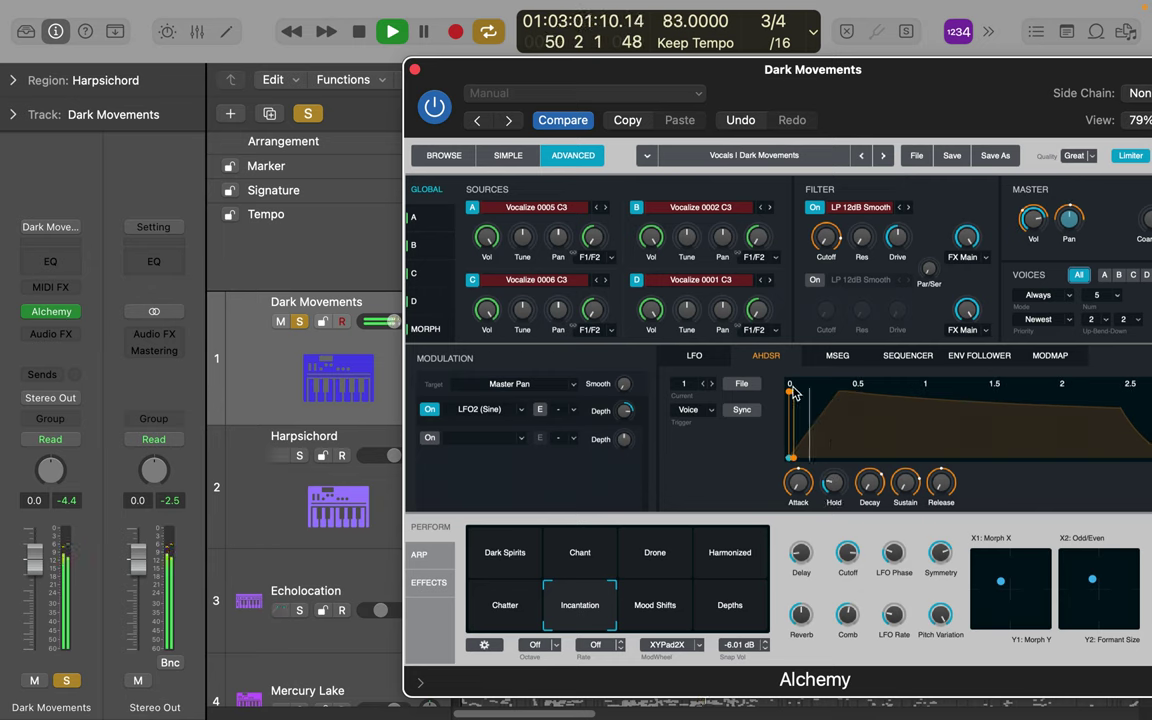
left_click_drag(792, 390, 999, 381)
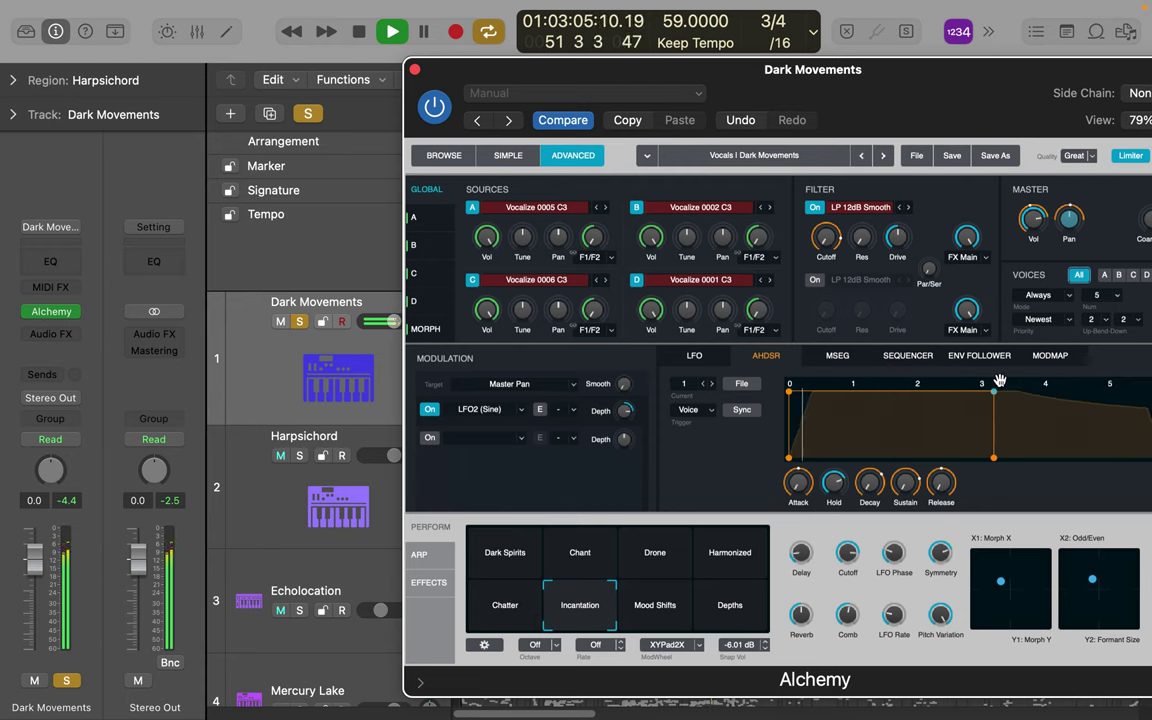
left_click_drag(993, 457, 802, 467)
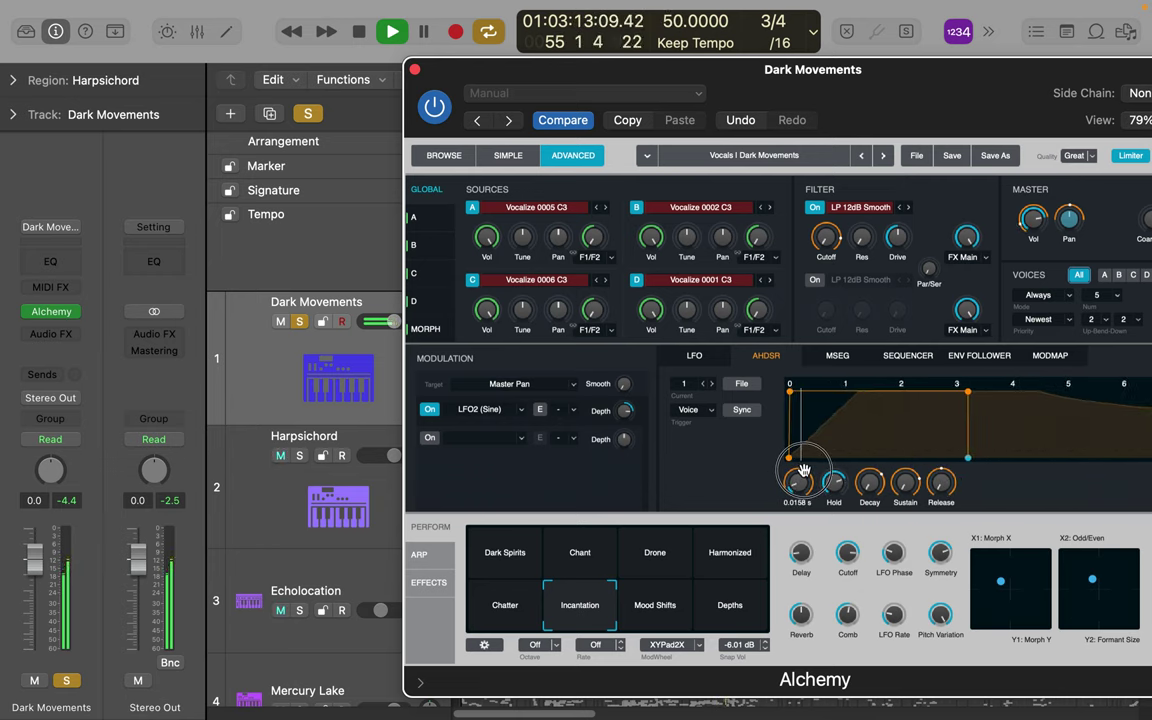
mouse_move(869, 482)
left_mouse_down()
mouse_move(866, 464)
mouse_move(869, 487)
left_mouse_up()
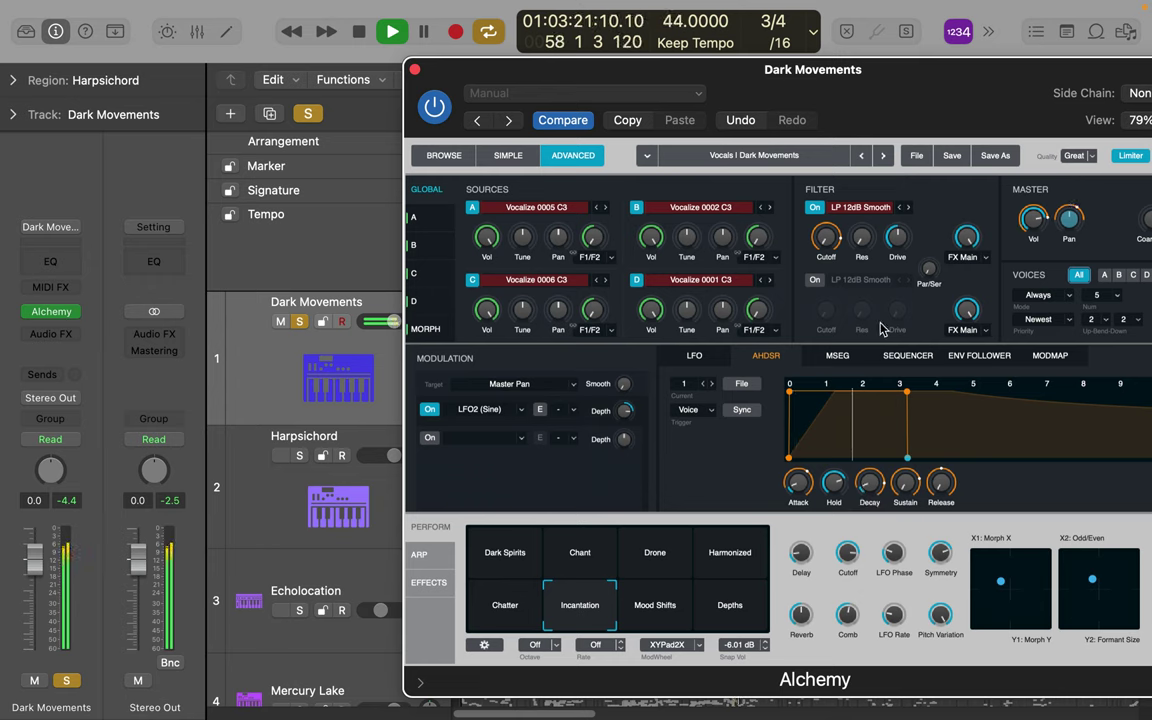
- Modulate Filter 1 Res with LFO5 (Sine) at 100% depth and raise the resonance itself to about 50%
left_click(860, 238)
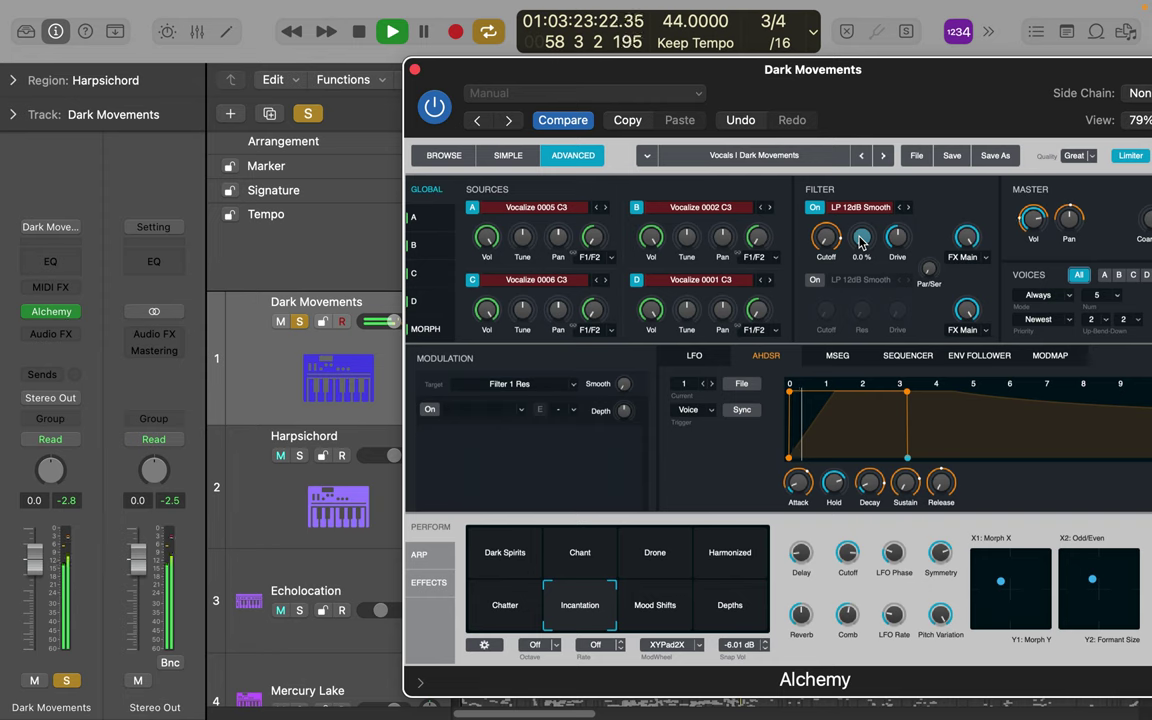
left_click(430, 409)
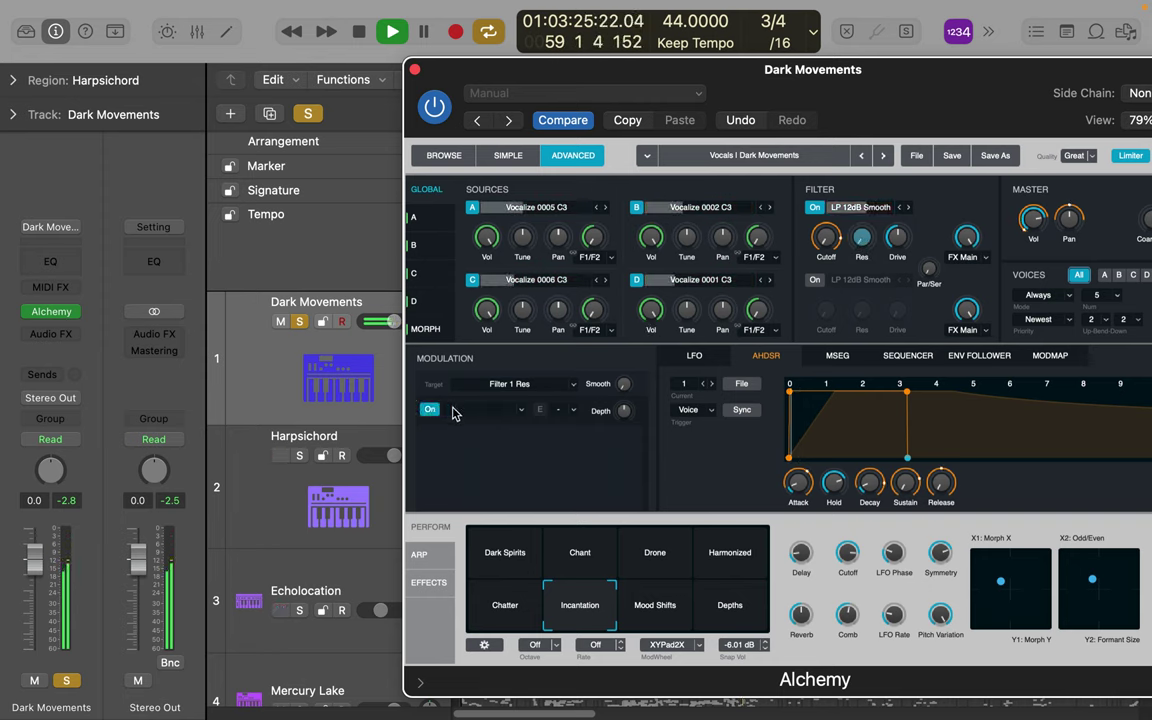
left_click(521, 410)
mouse_move(557, 445)
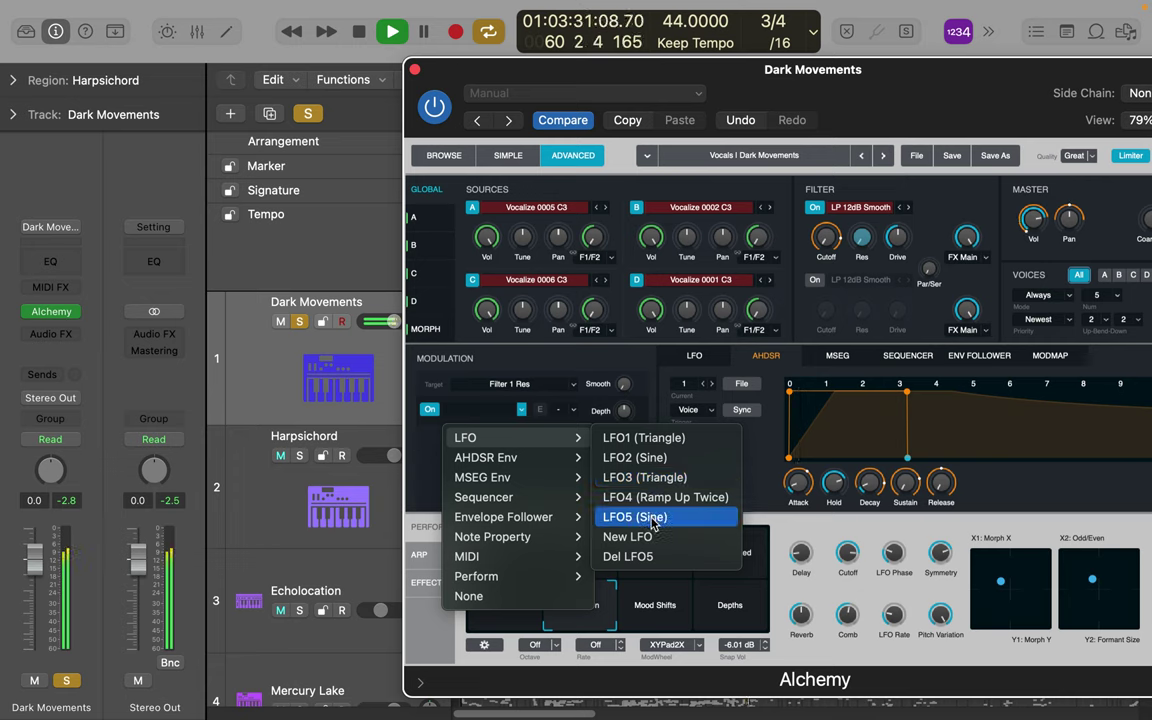
left_click(648, 518)
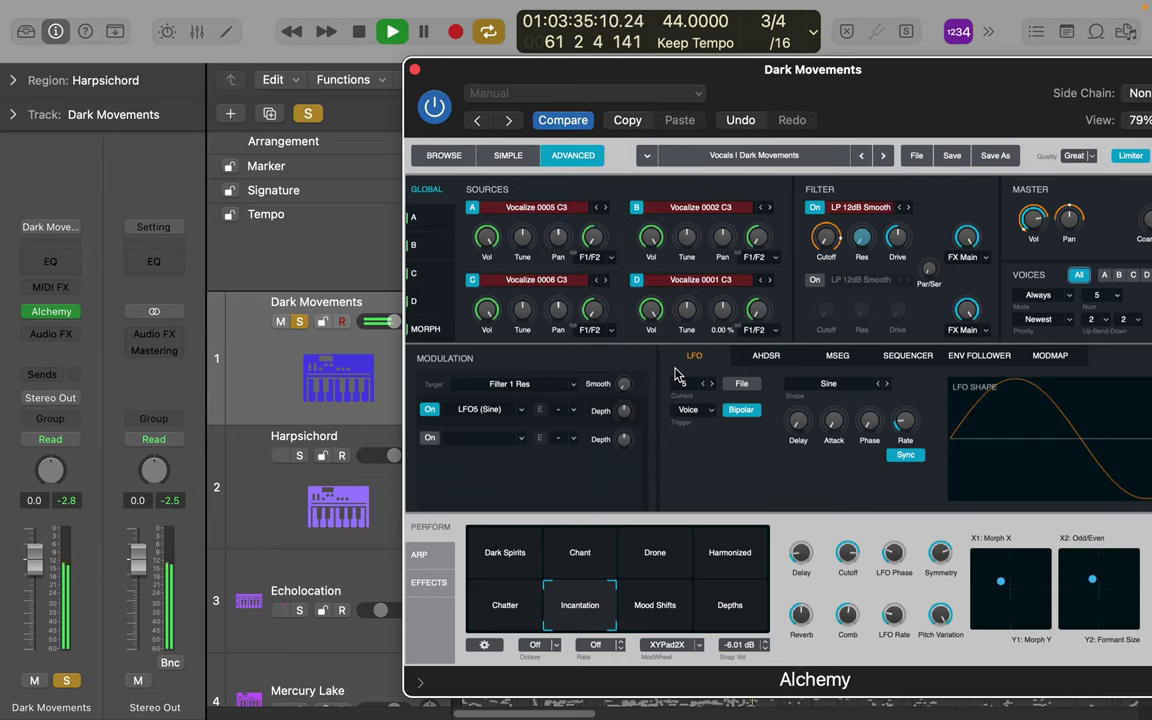
mouse_move(630, 432)
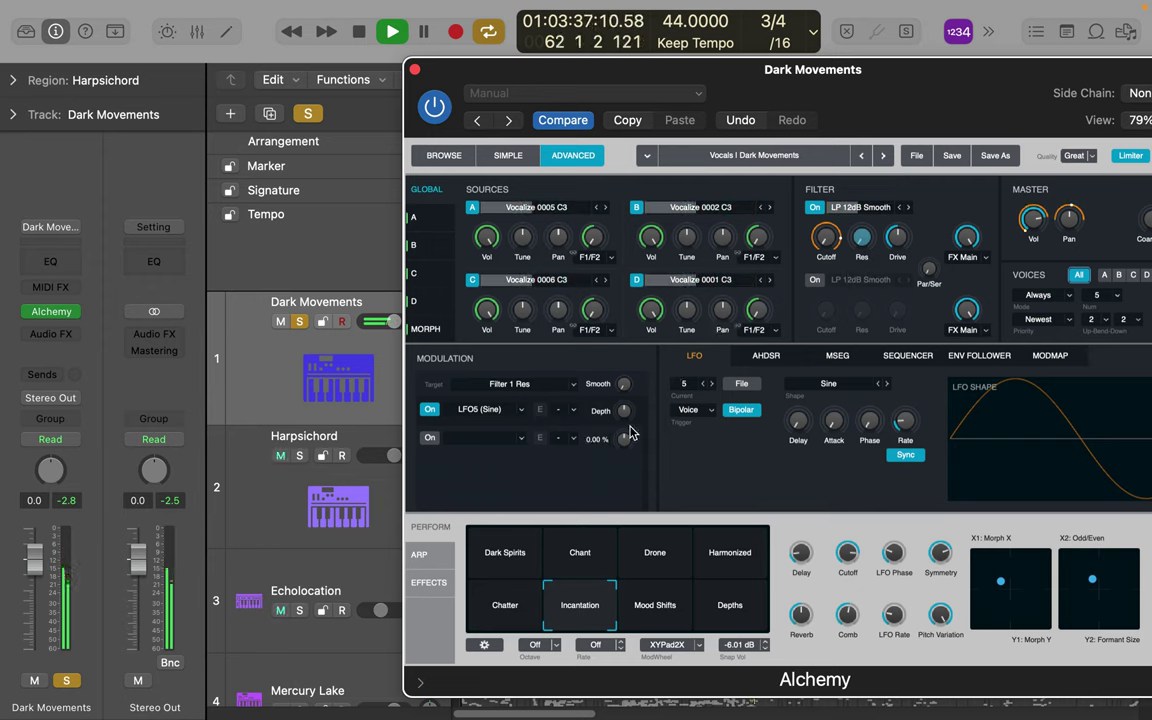
left_click_drag(628, 424, 619, 360)
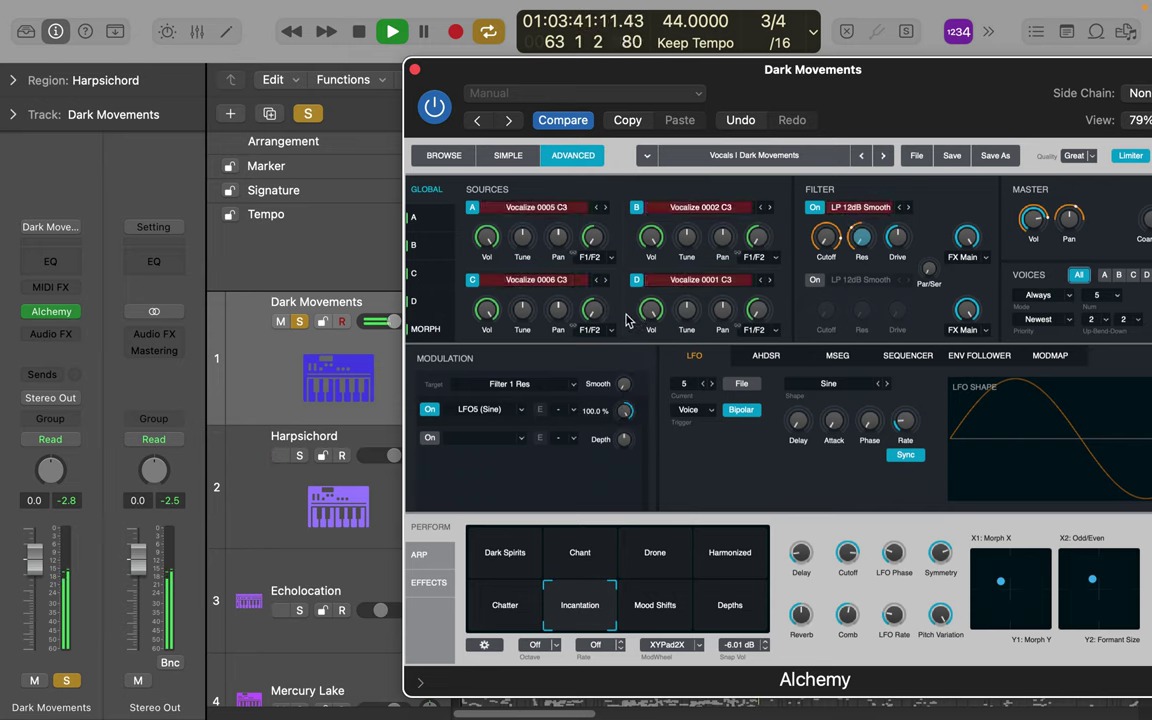
mouse_move(864, 248)
left_click_drag(864, 248, 864, 193)
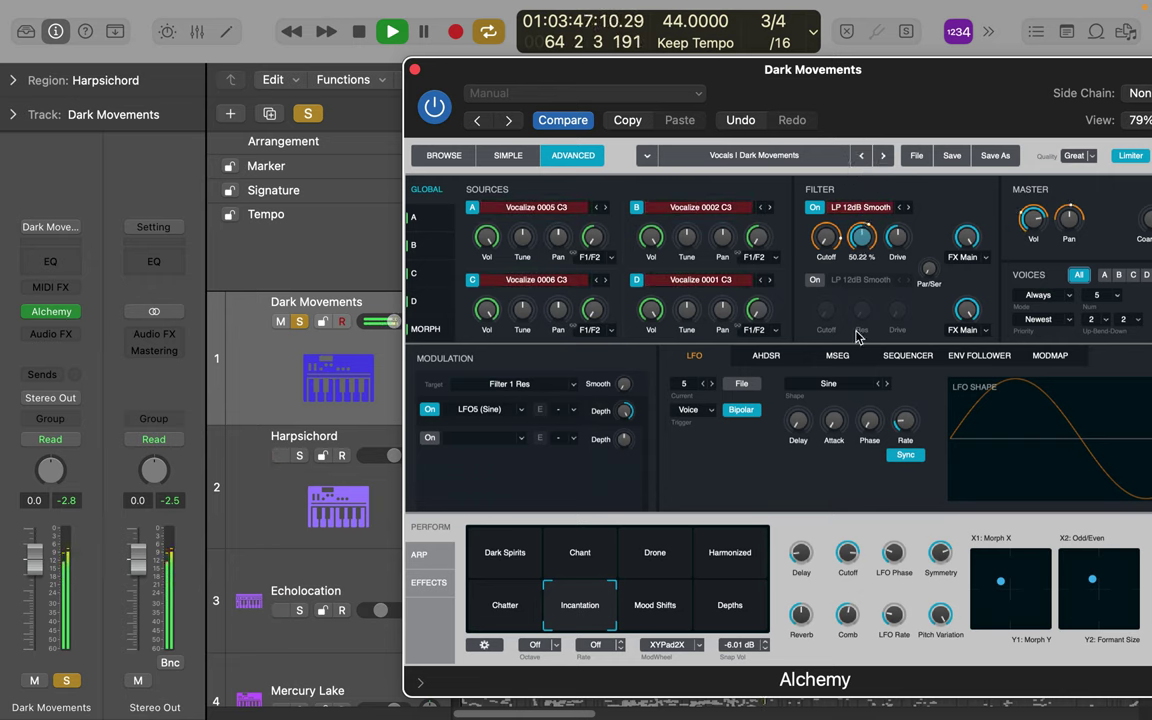
- Enable the second LP 12dB Smooth filter, adjust its Cutoff, Res and Drive, and keep Filter 1 routed to FX Main
left_click(815, 280)
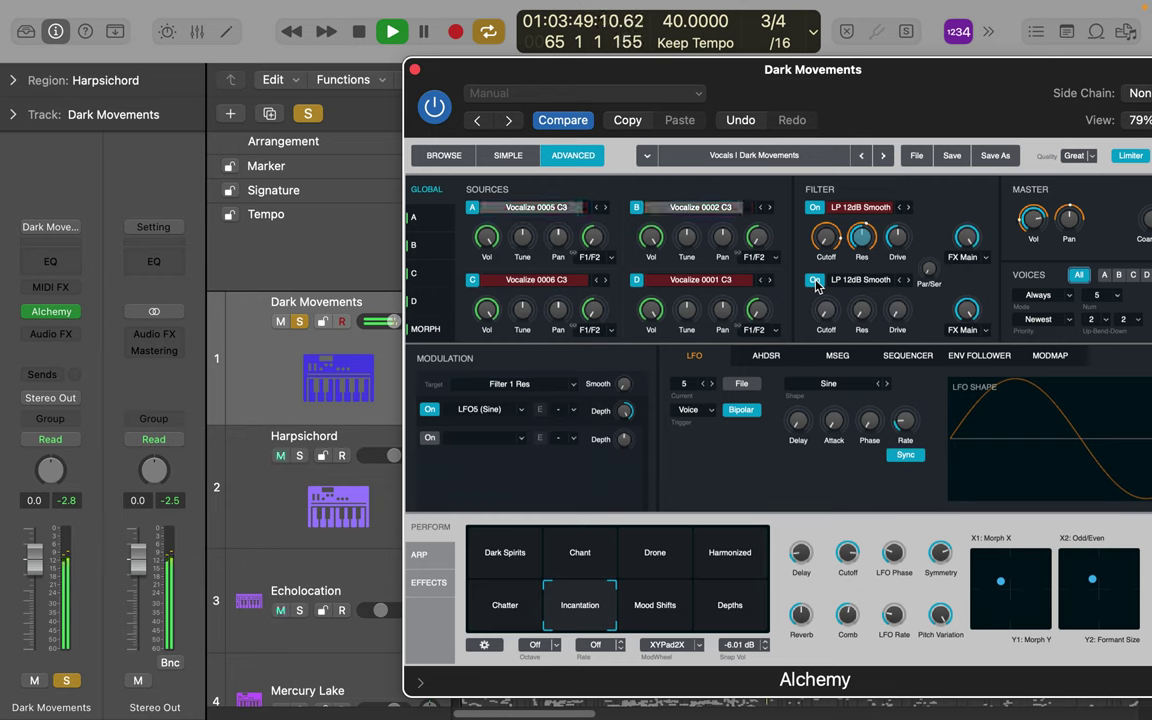
left_click_drag(825, 310, 862, 246)
left_click_drag(898, 313, 893, 263)
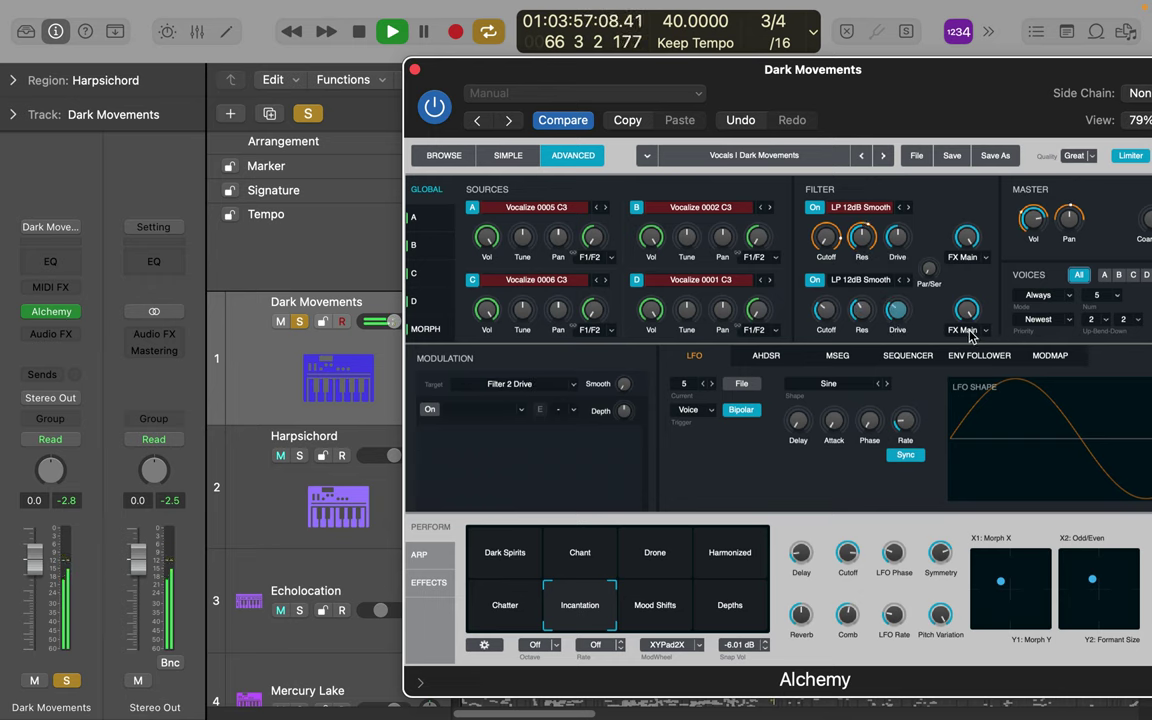
left_click(987, 259)
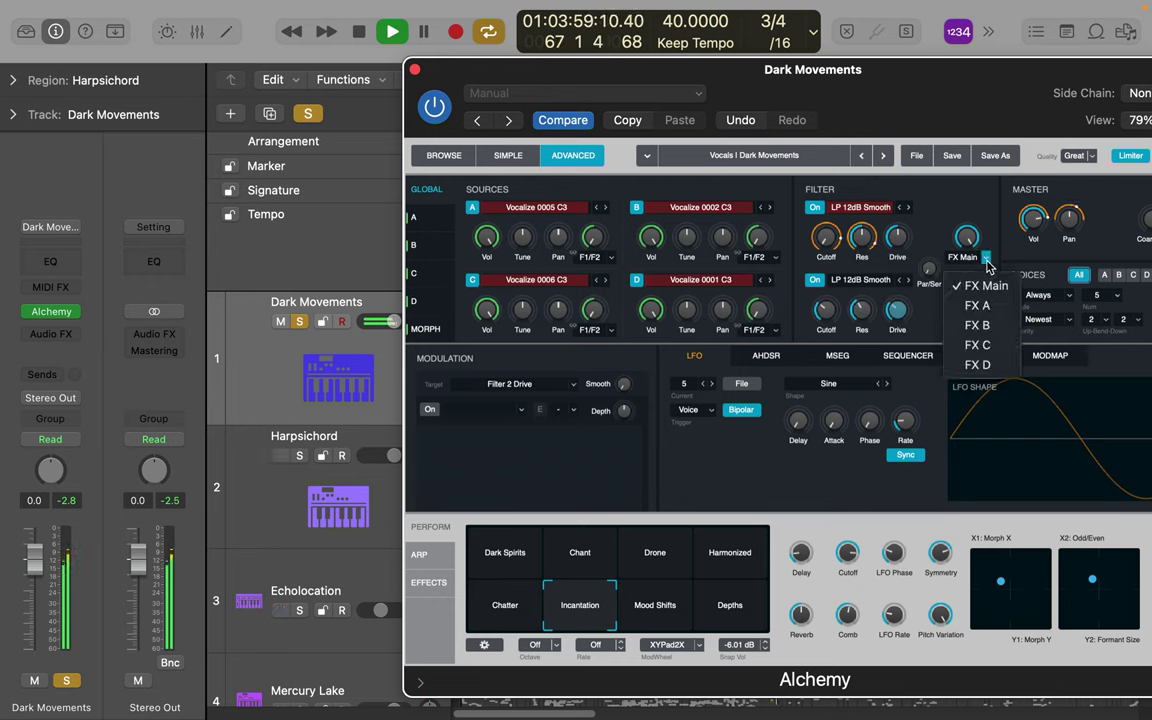
left_click(982, 286)
- Uncover the full Alchemy window and assign LFO3 (Triangle) as the modulator of Master Tune Coarse
mouse_move(1048, 238)
left_click_drag(965, 70, 687, 53)
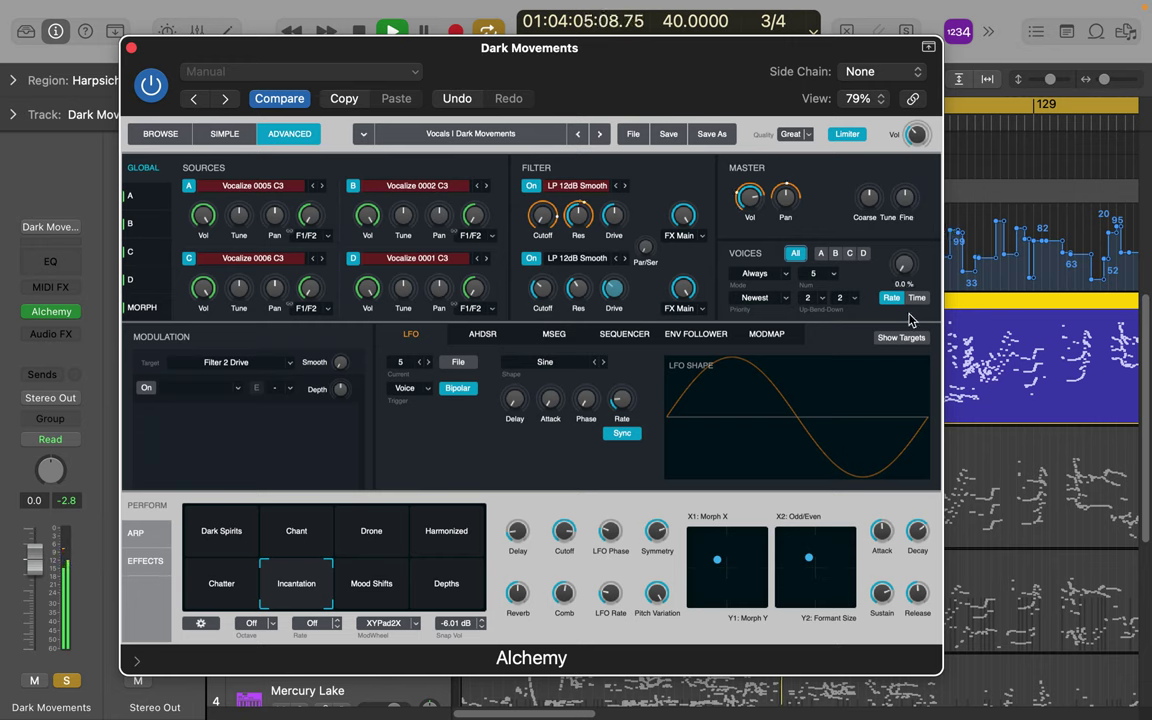
left_click(871, 200)
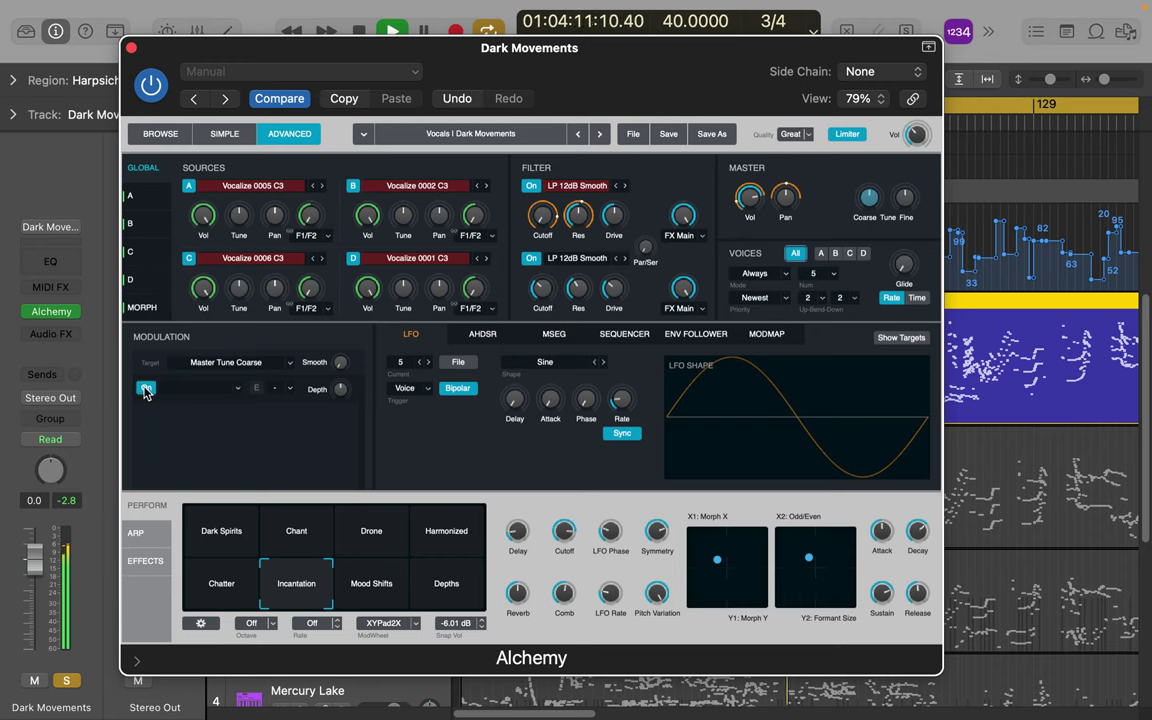
left_click(237, 390)
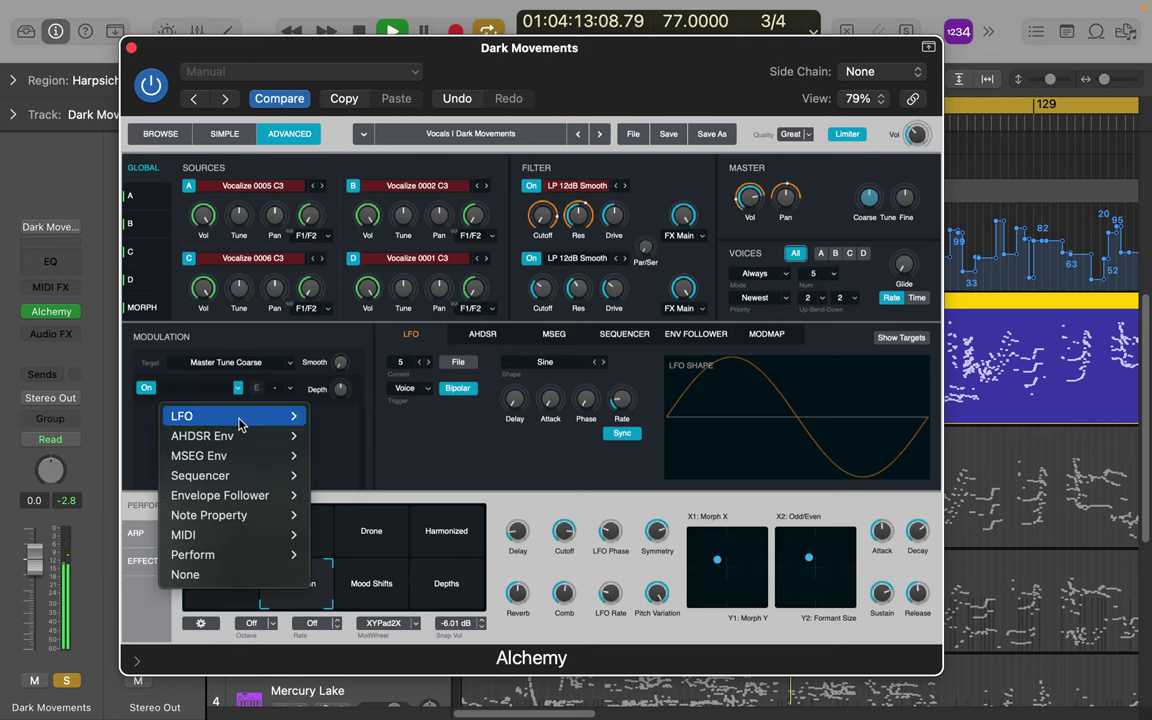
mouse_move(239, 416)
left_click(341, 458)
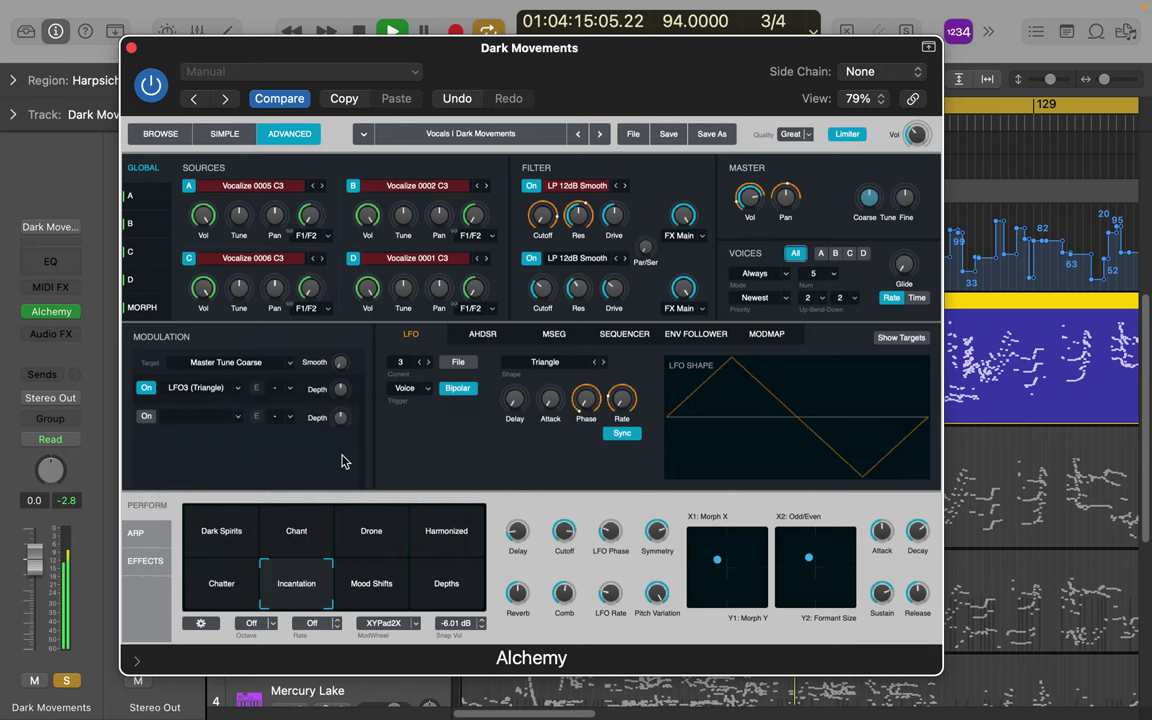
- Try a depth of 57.5 st for the coarse tune modulation, reduce it to a very small amount, and raise its Smooth
left_click_drag(341, 389, 337, 352)
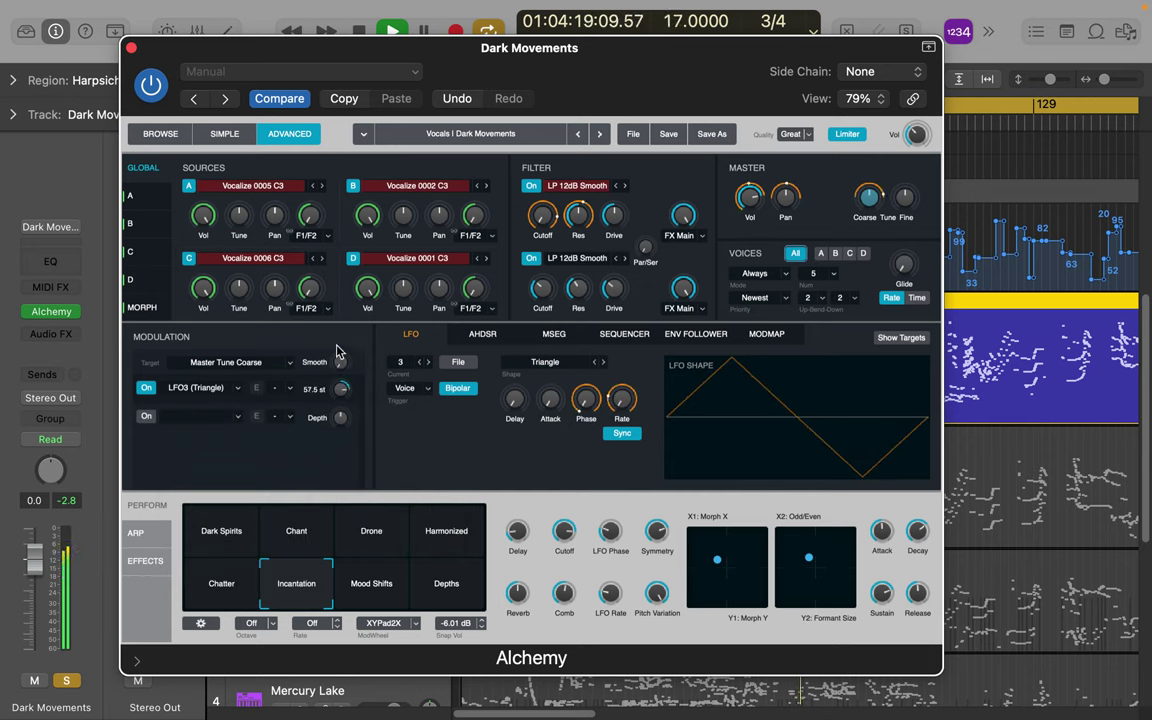
left_click_drag(337, 352, 375, 487)
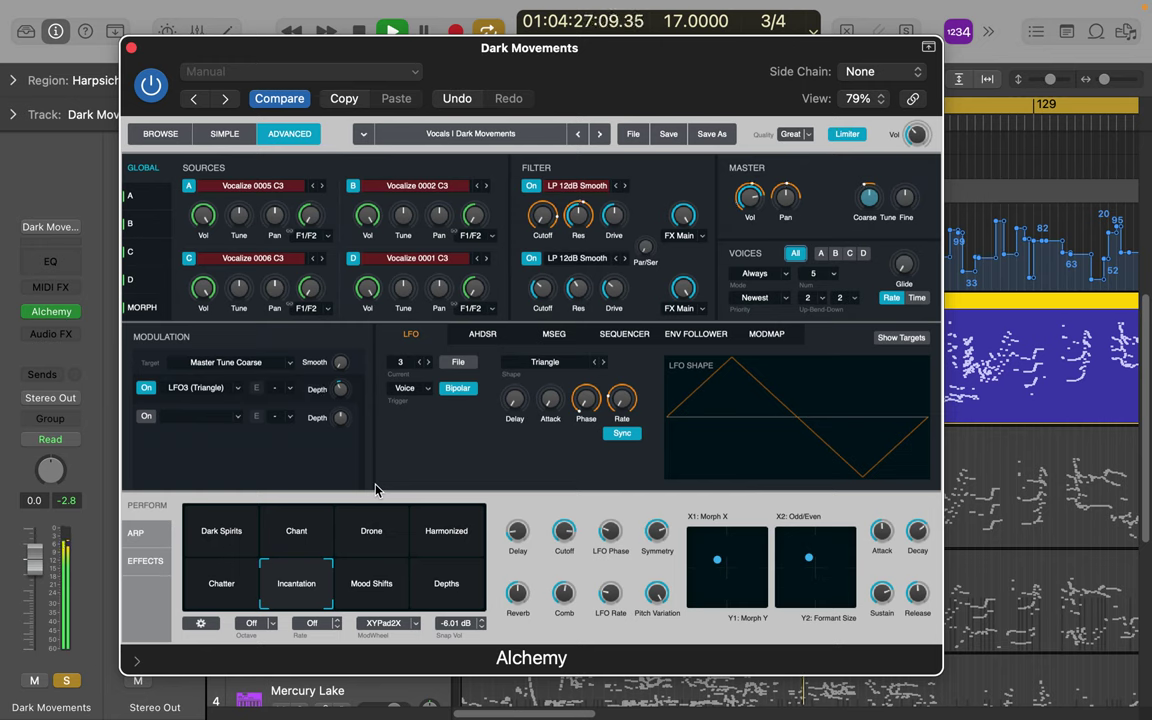
mouse_move(342, 368)
left_click_drag(342, 368, 344, 306)
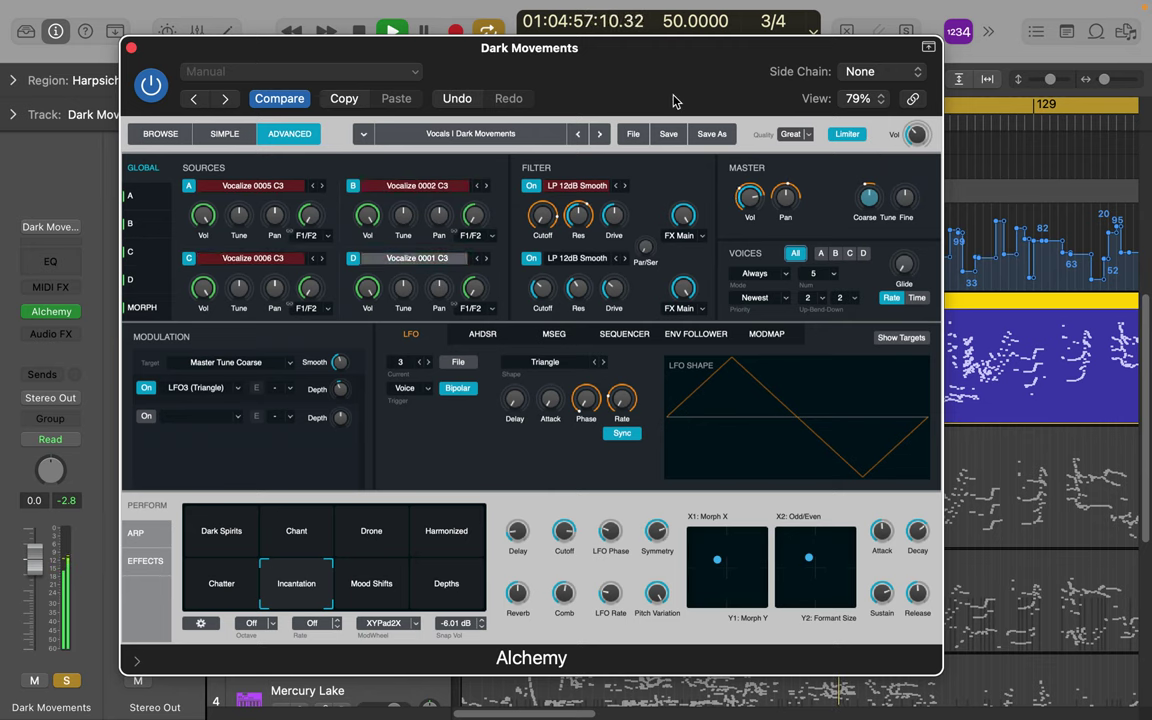
- Save the edited Alchemy sound as a new setting named "wvn xxz" and close the plug-in window
left_click(365, 74)
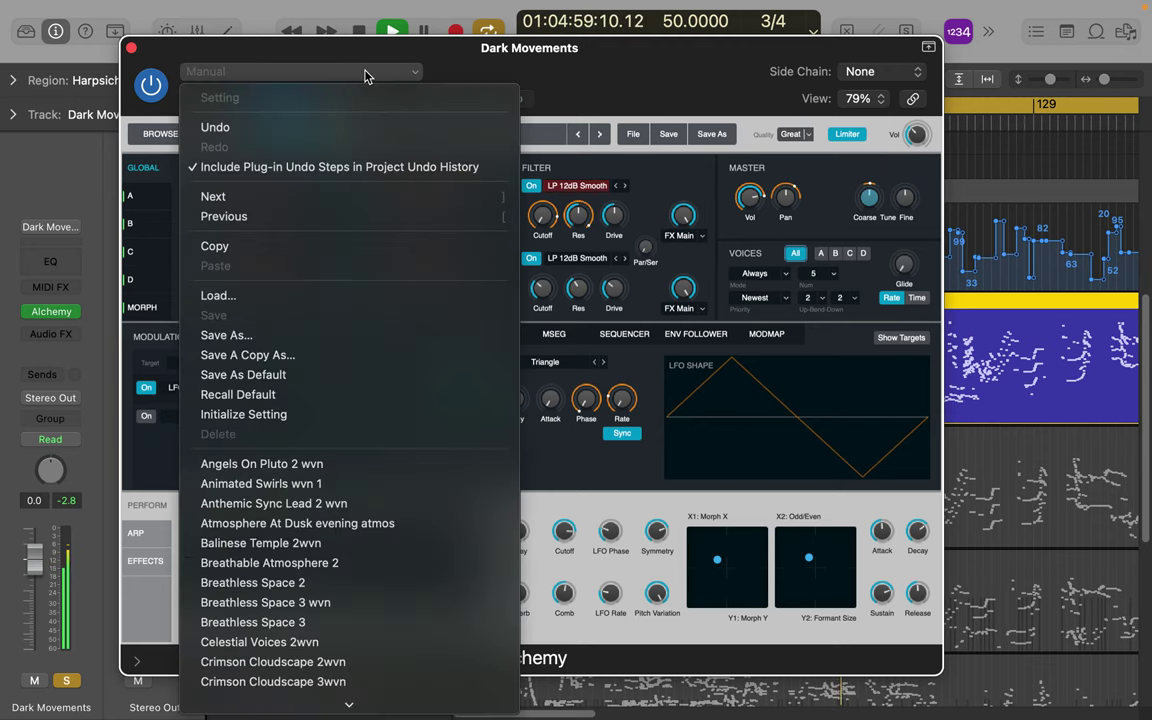
left_click(271, 337)
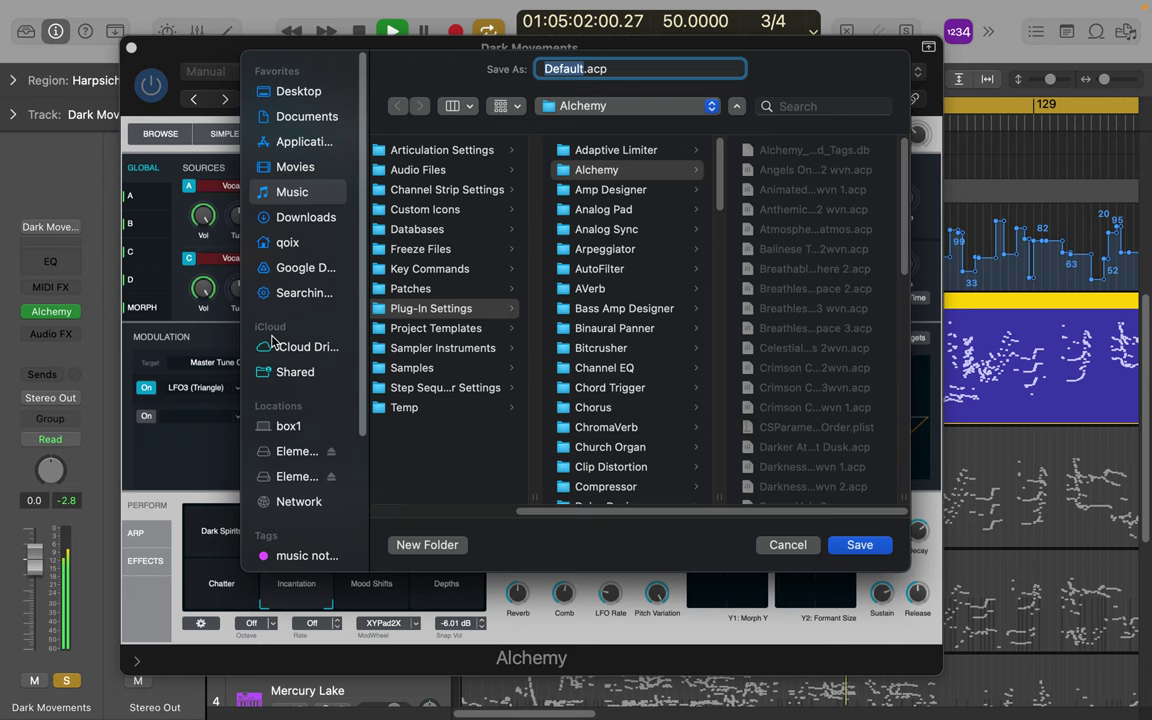
type("wvn xxz")
key("Return")
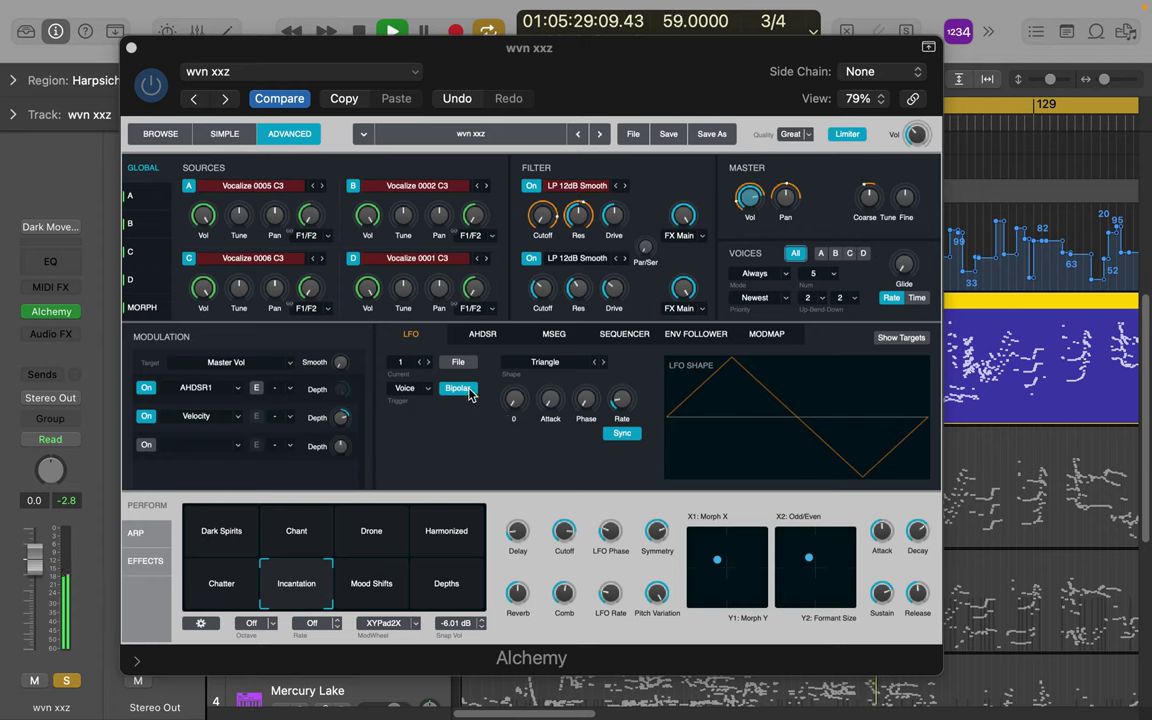
left_click(131, 49)
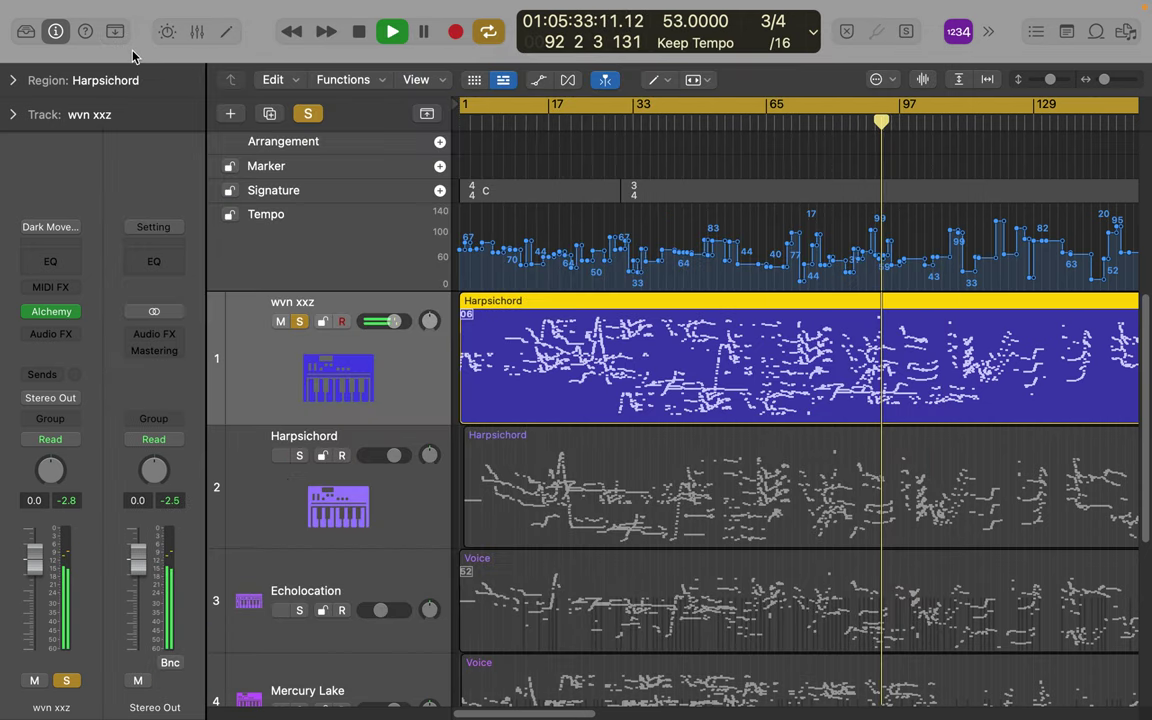
- Solo the Harpsichord track and take the wvn xxz track out of solo
left_click(273, 504)
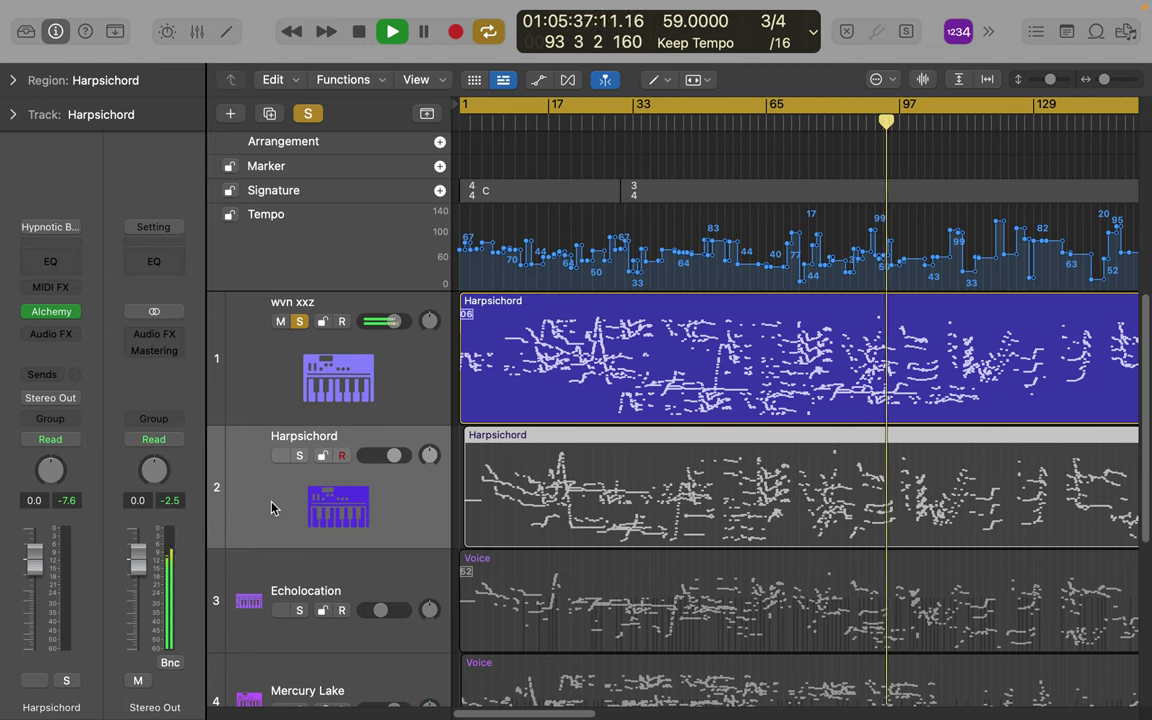
left_click(299, 456)
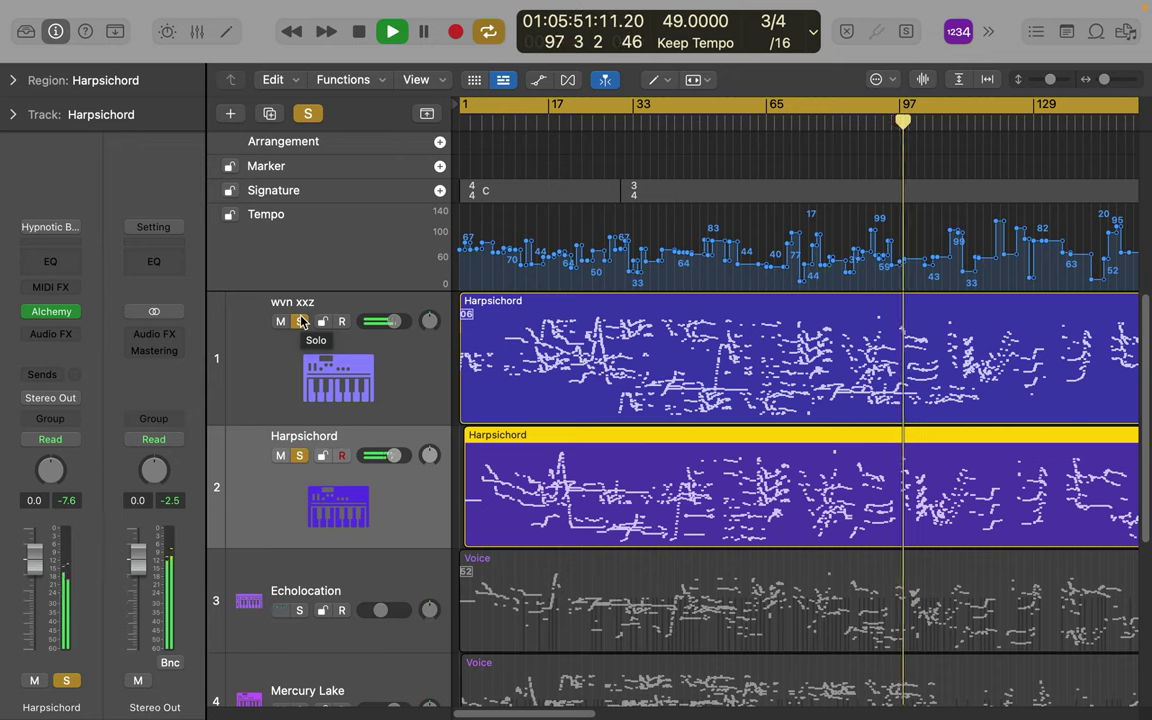
left_click(301, 321)
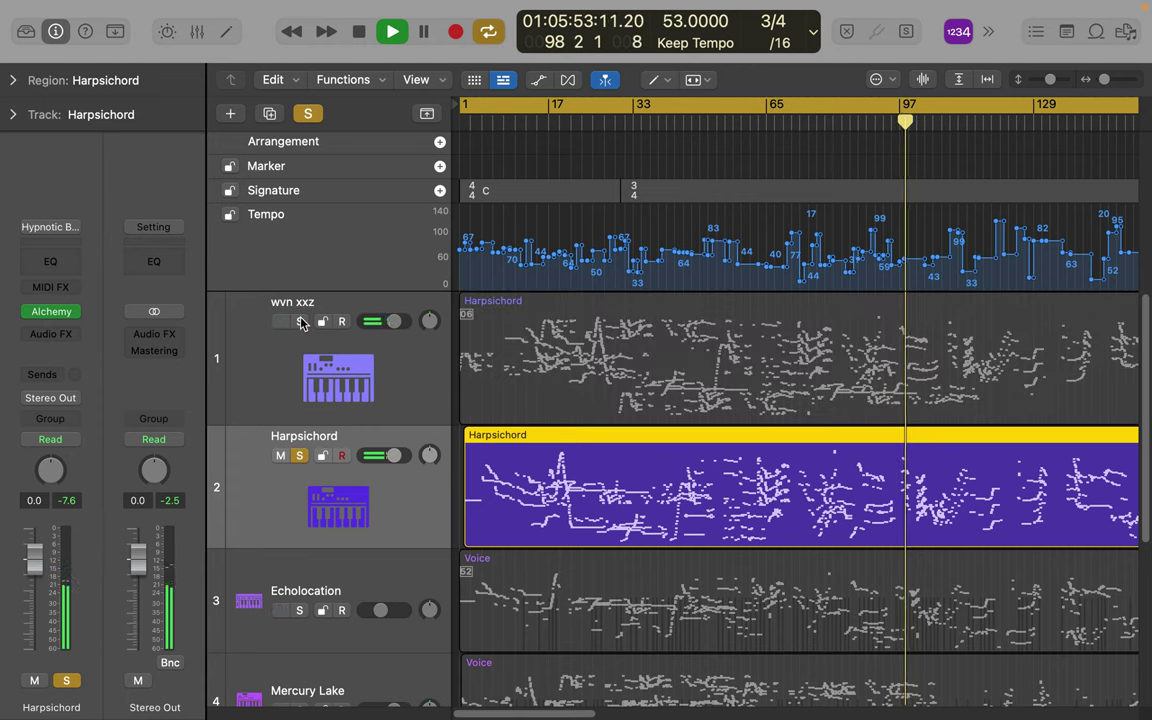
- Load the Alchemy preset Dreamy Plucks wvn 2 on the Harpsichord track, searching for "wvn", and close the plug-in window
mouse_move(56, 316)
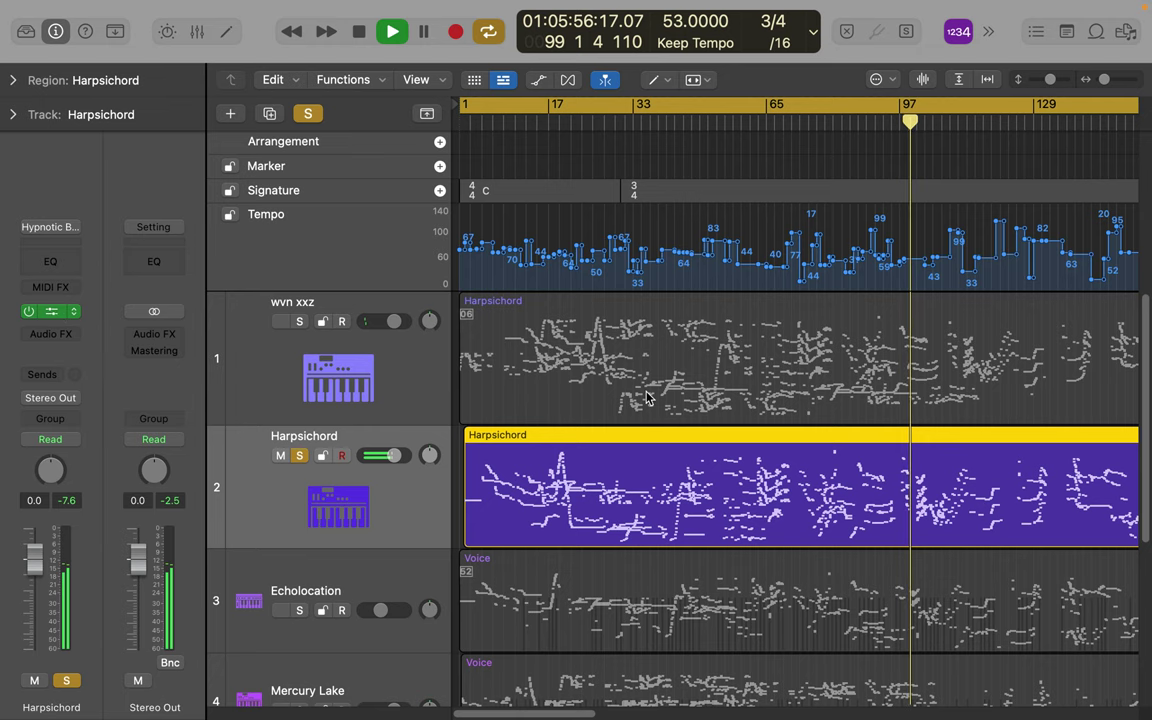
left_click(53, 312)
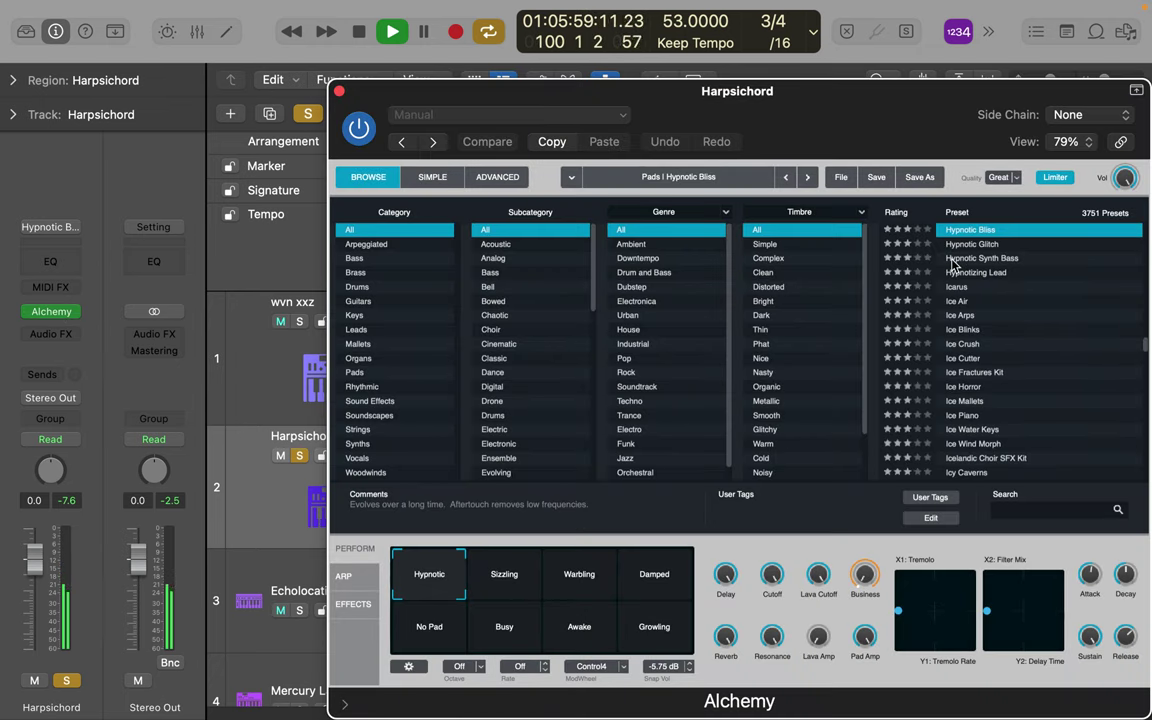
left_click(1016, 508)
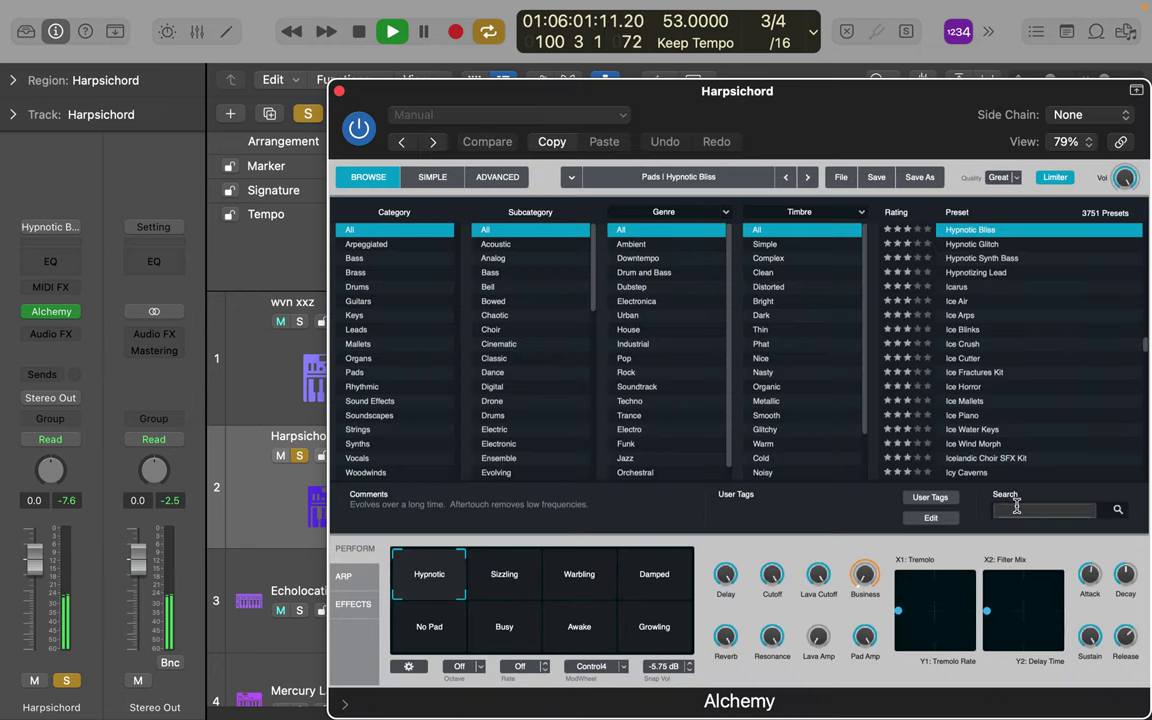
type("wvn")
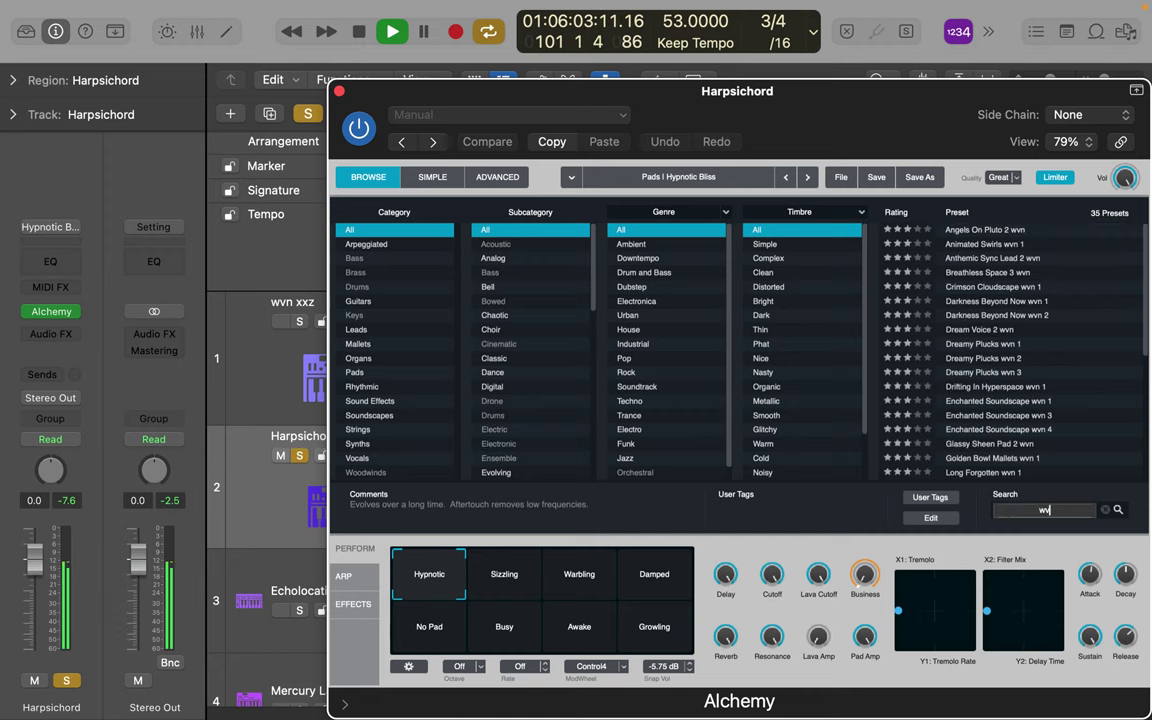
left_click(1010, 363)
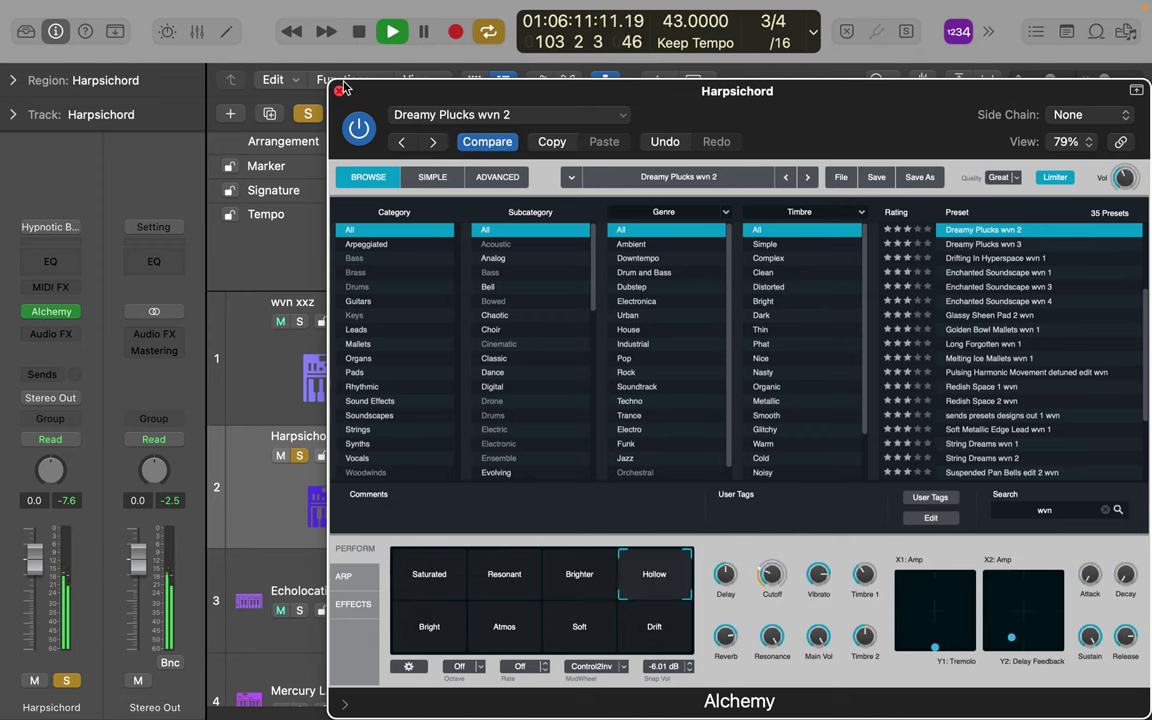
left_click(339, 90)
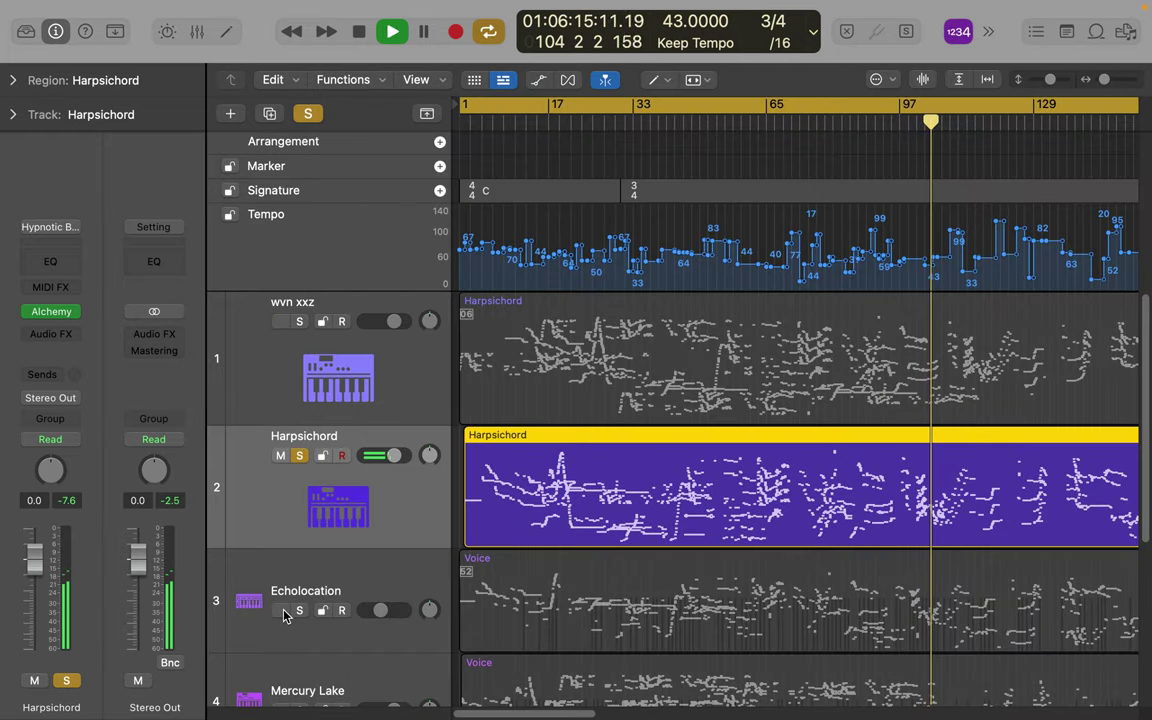
- Solo the Echolocation and Mercury Lake tracks together with Harpsichord
left_click(300, 611)
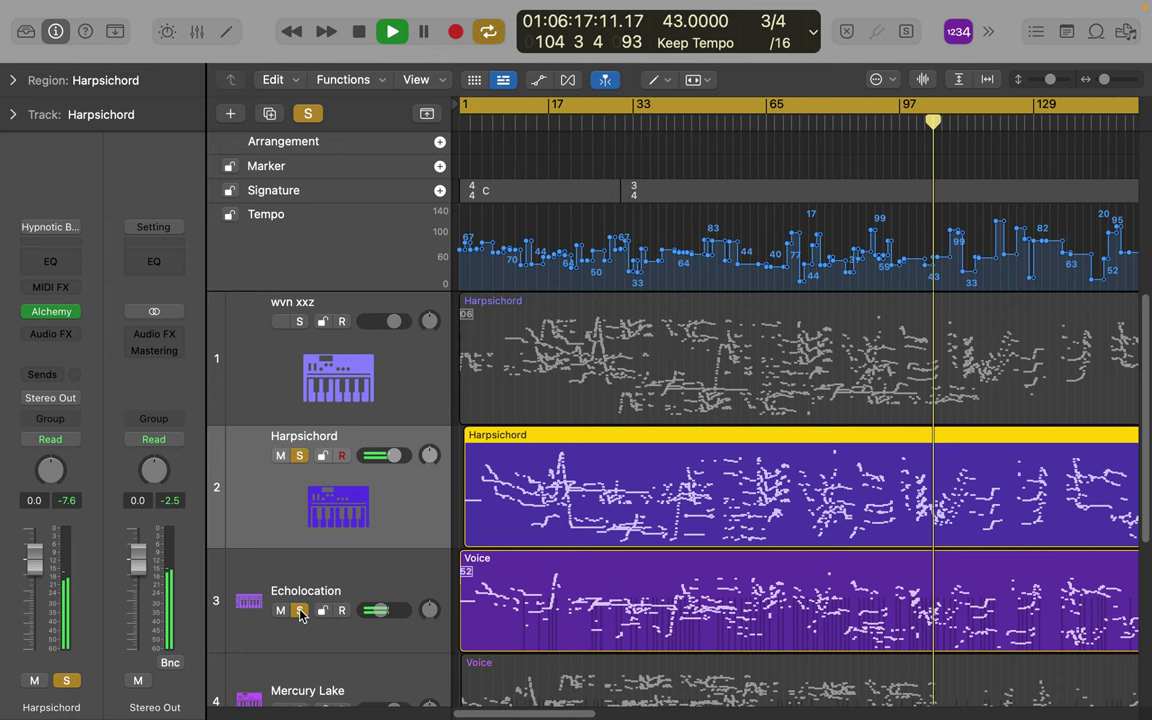
scroll(300, 615, "down", 2)
scroll(300, 611, "down", 1)
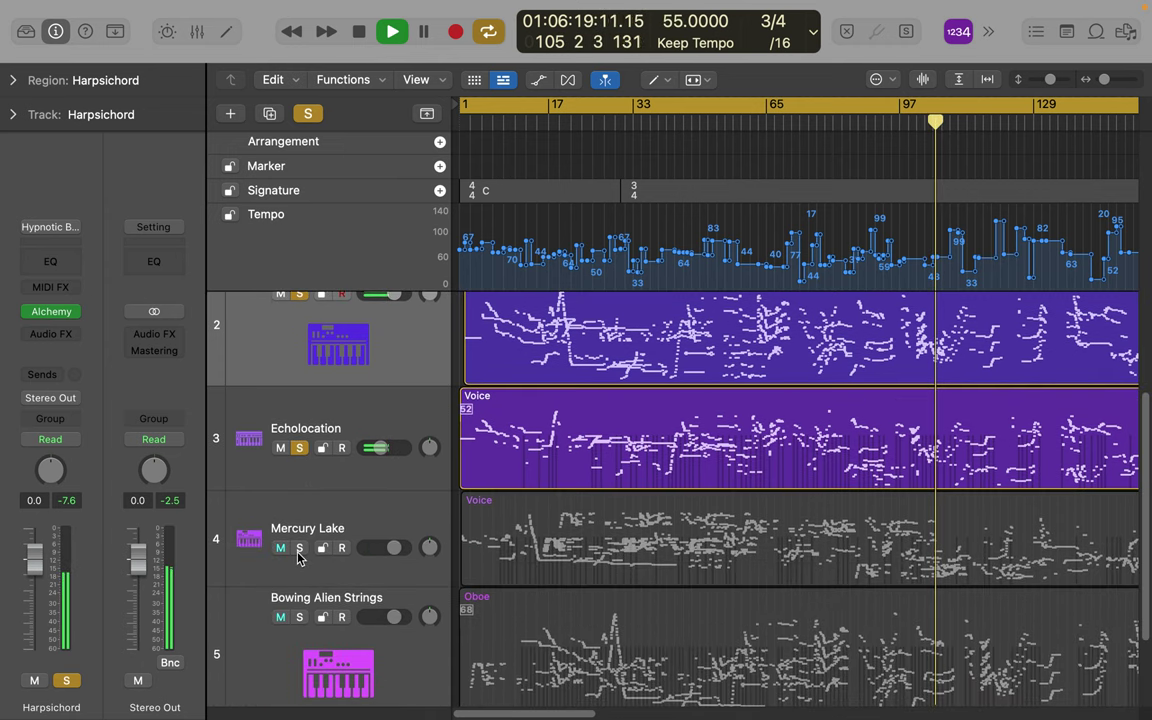
left_click(299, 547)
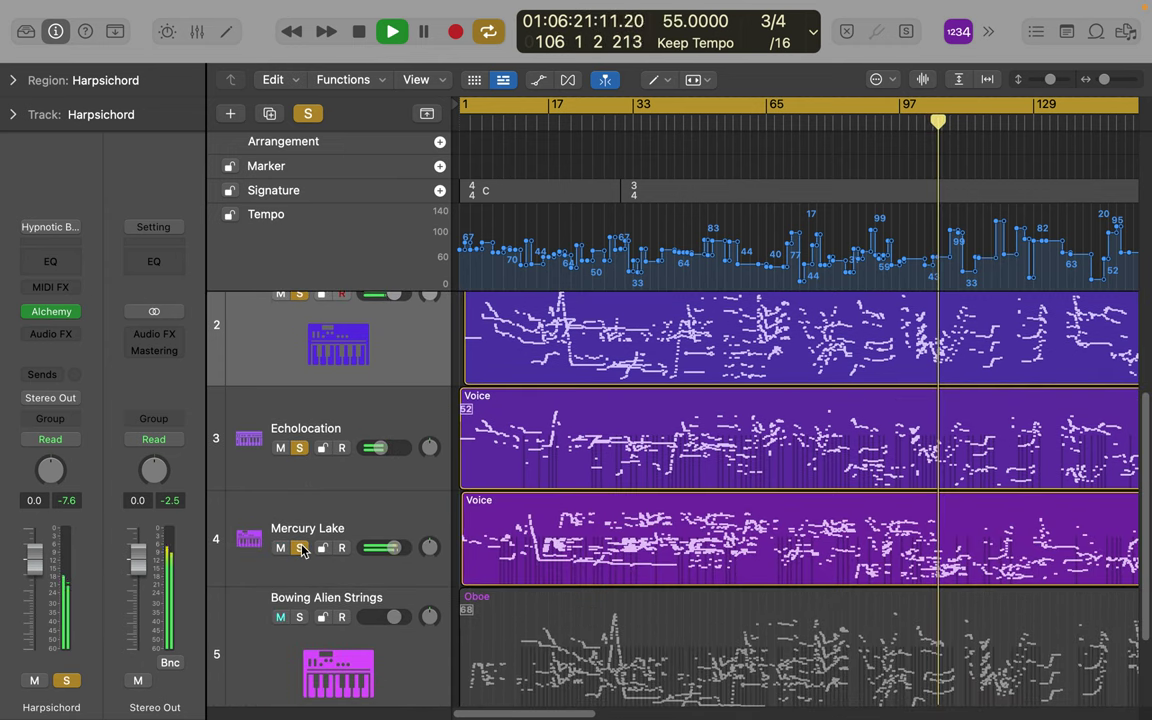
- Open Alchemy on the Mercury Lake track and try its Simpler, High Pulse and Spacey performance snapshots
left_click(378, 515)
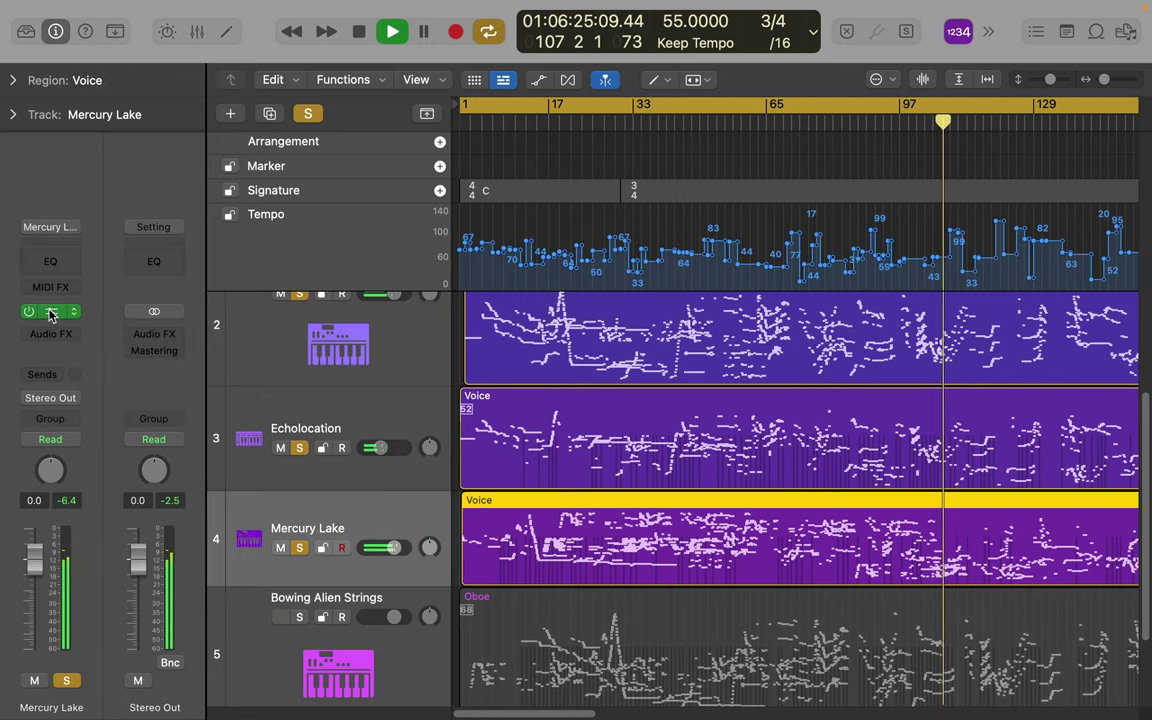
key("v")
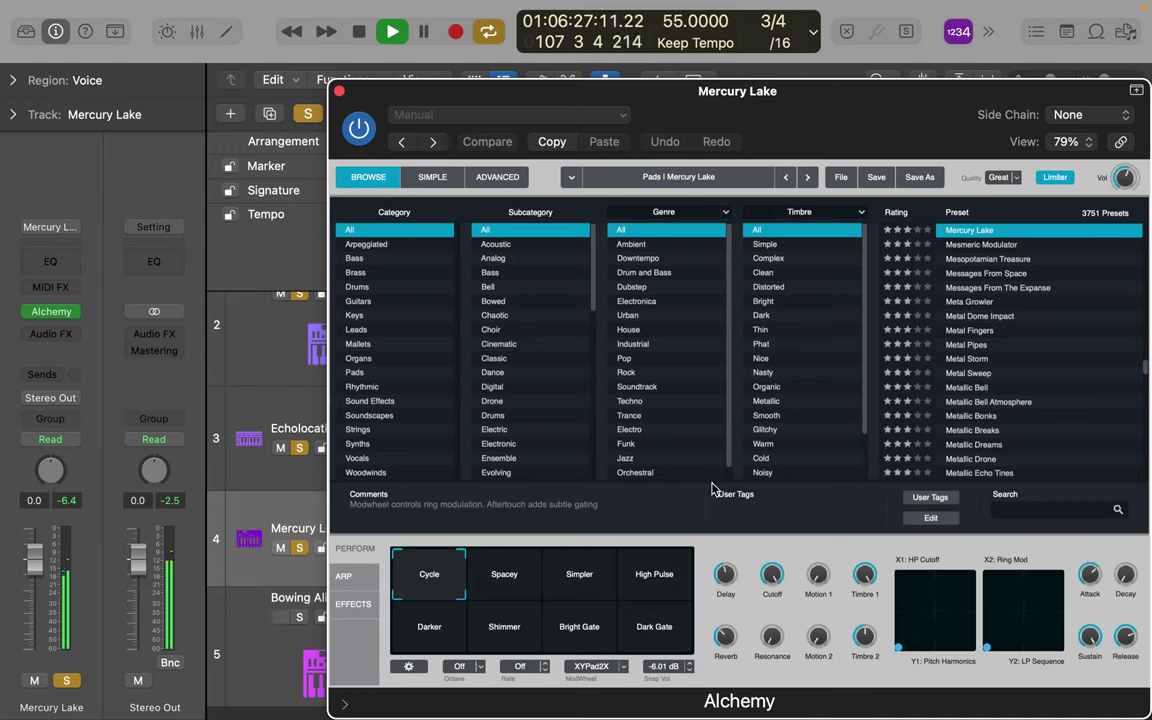
left_click(592, 582)
left_click(655, 578)
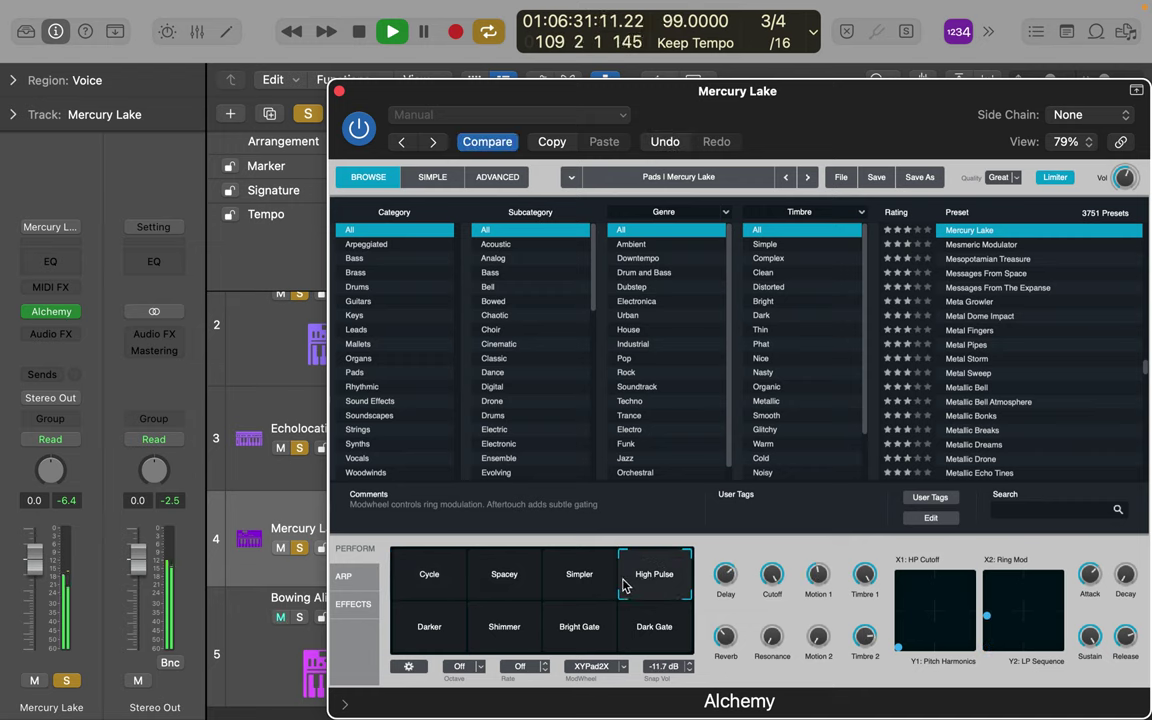
left_click(502, 582)
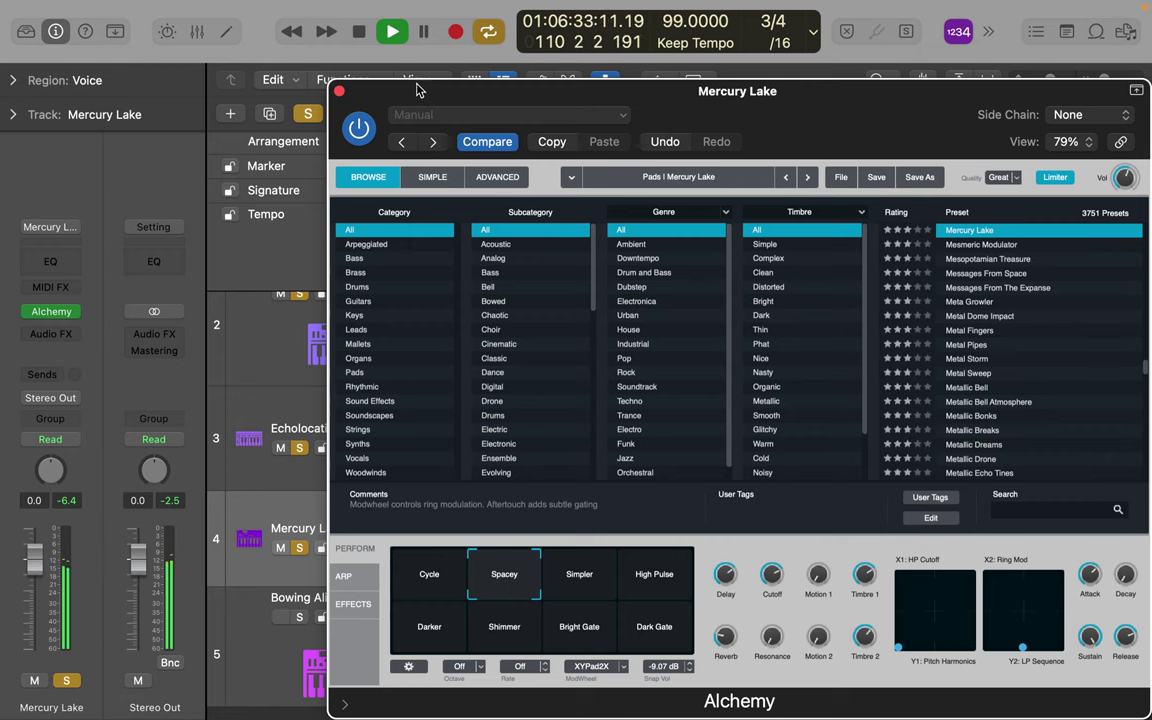
- Move the Alchemy window off the track headers, clear all solos and solo only the Mercury Lake track
left_click_drag(380, 88, 488, 88)
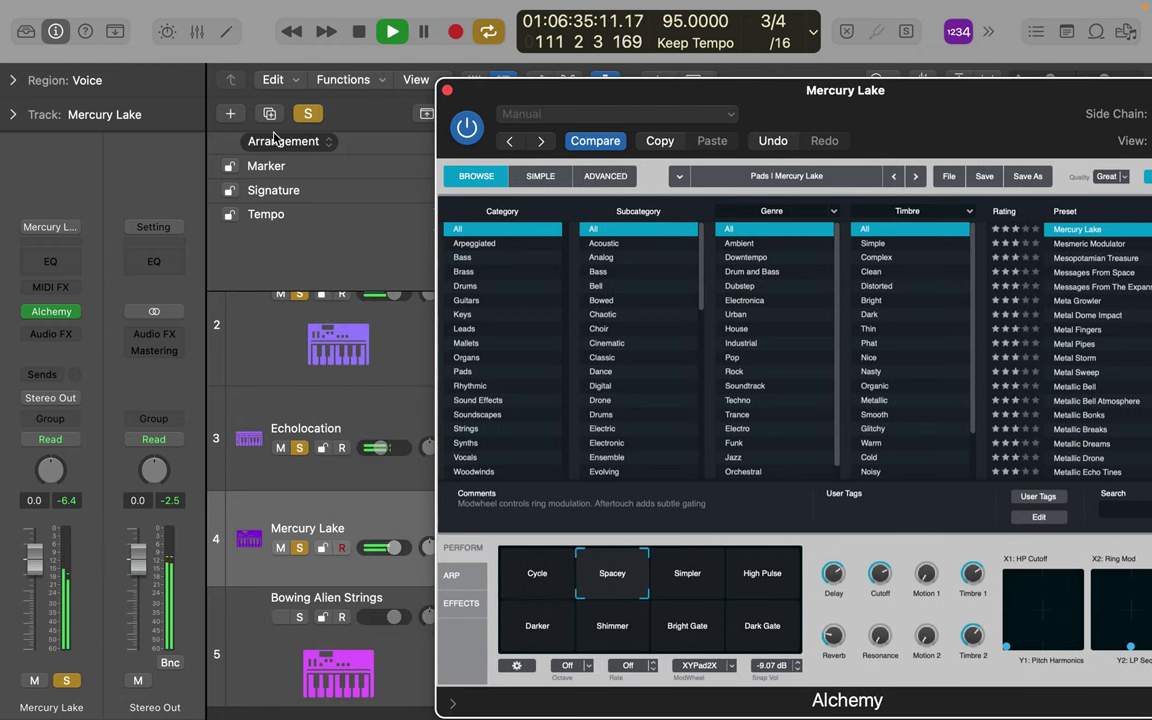
left_click(307, 113)
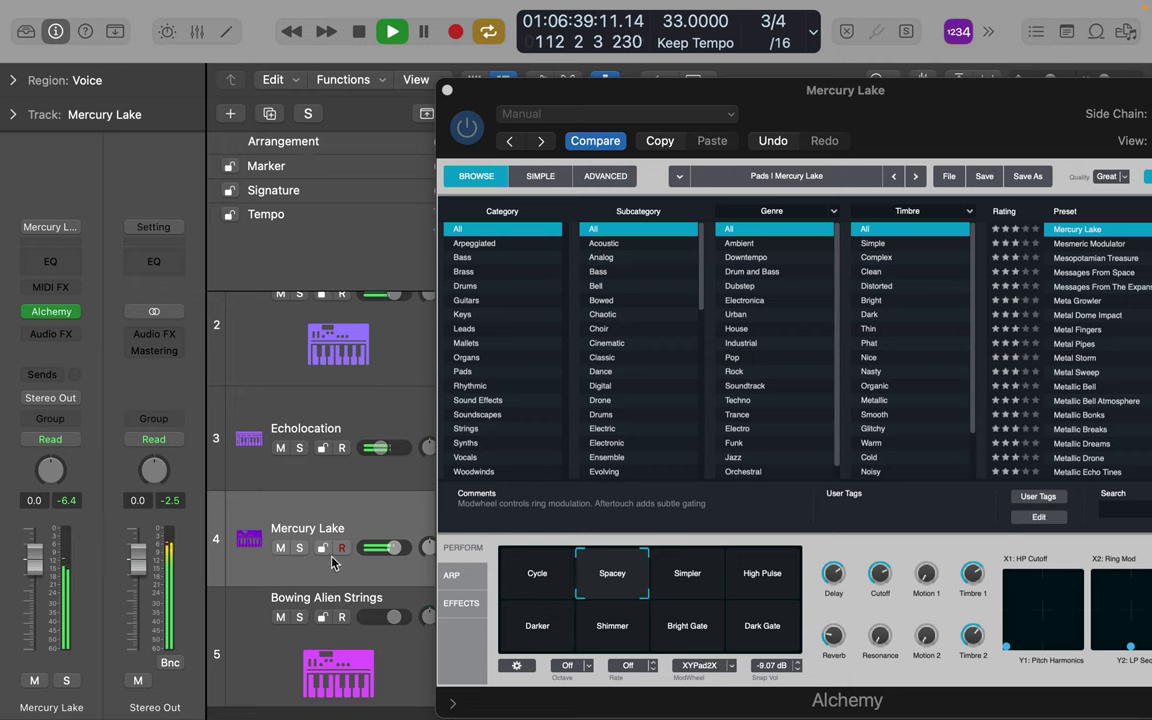
left_click(298, 548)
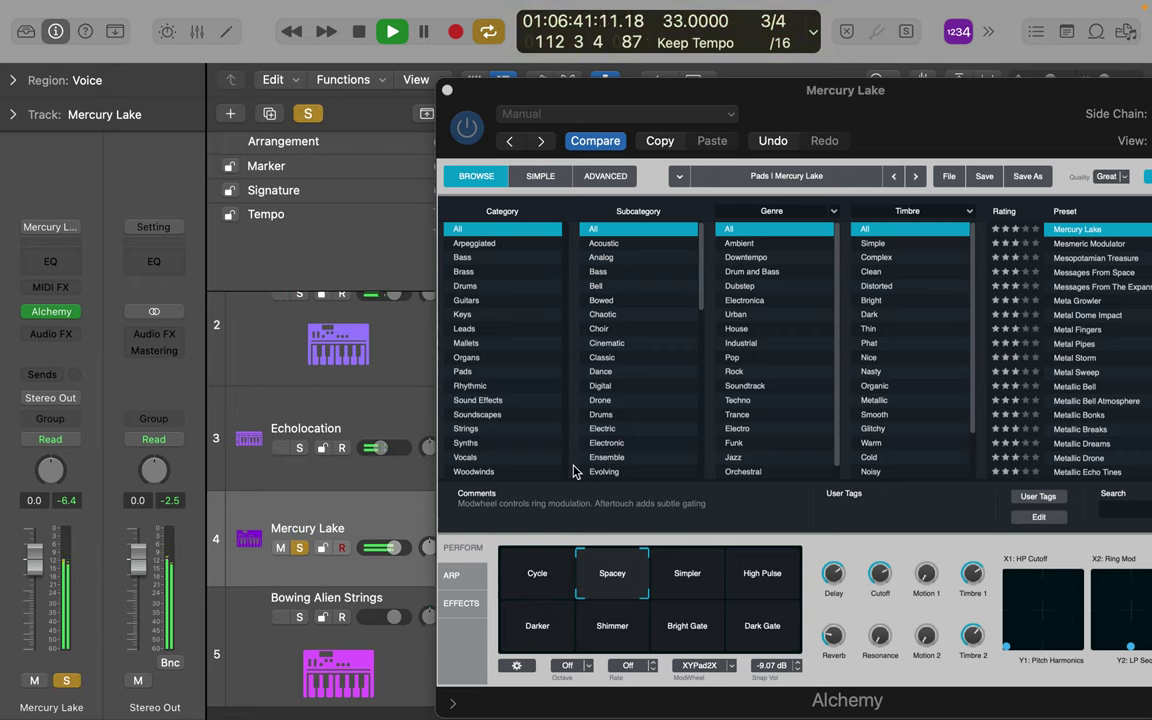
- Audition Mercury Lake's Simpler, Dark Gate and Bright Gate snapshots, shifting both XY pads while Dark Gate is active
left_click(685, 578)
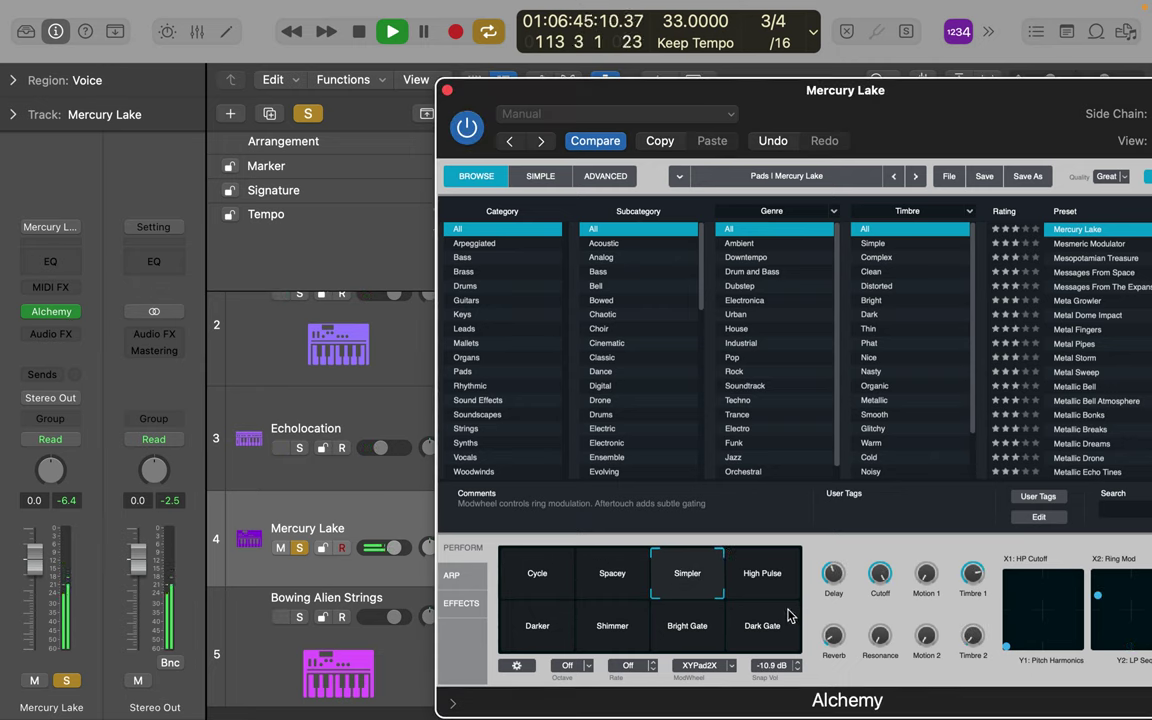
left_click(769, 636)
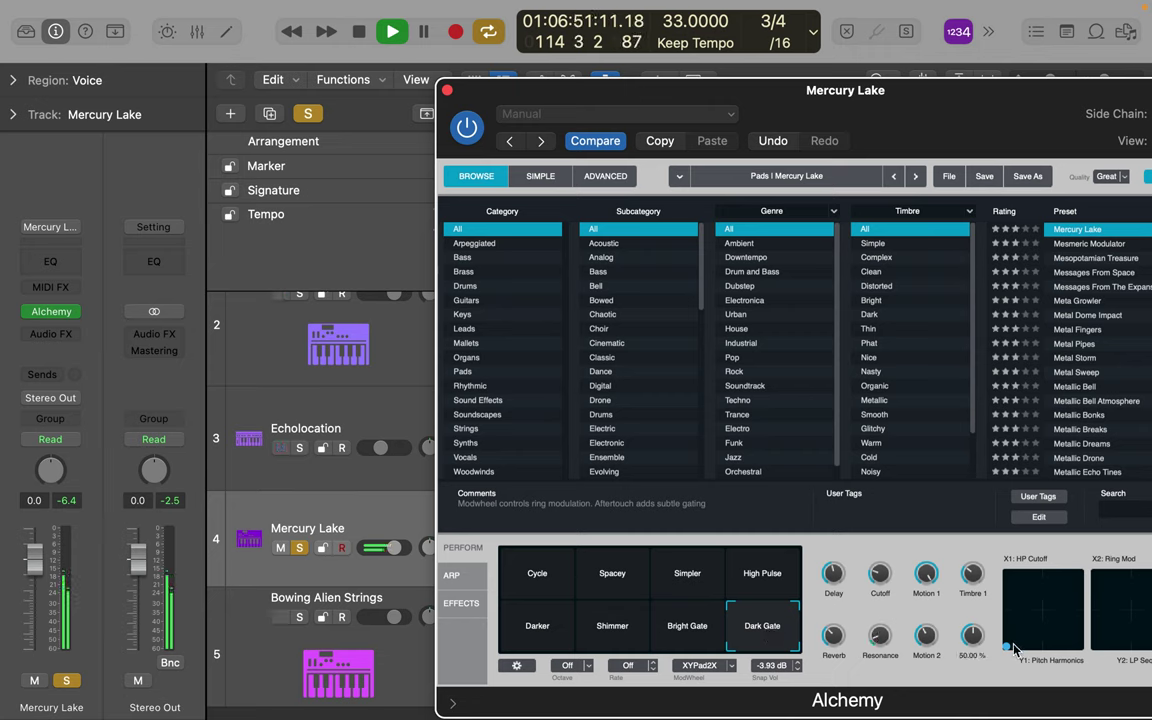
left_click_drag(1006, 646, 1027, 615)
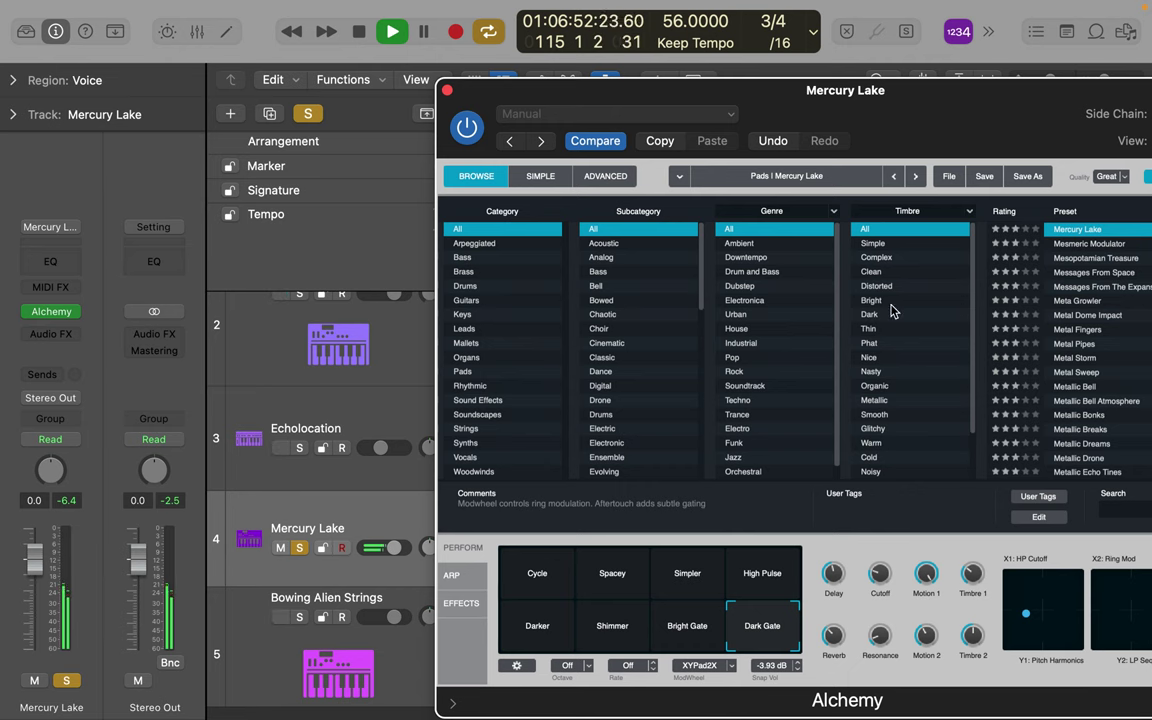
double_click(950, 91)
left_click_drag(957, 595, 929, 563)
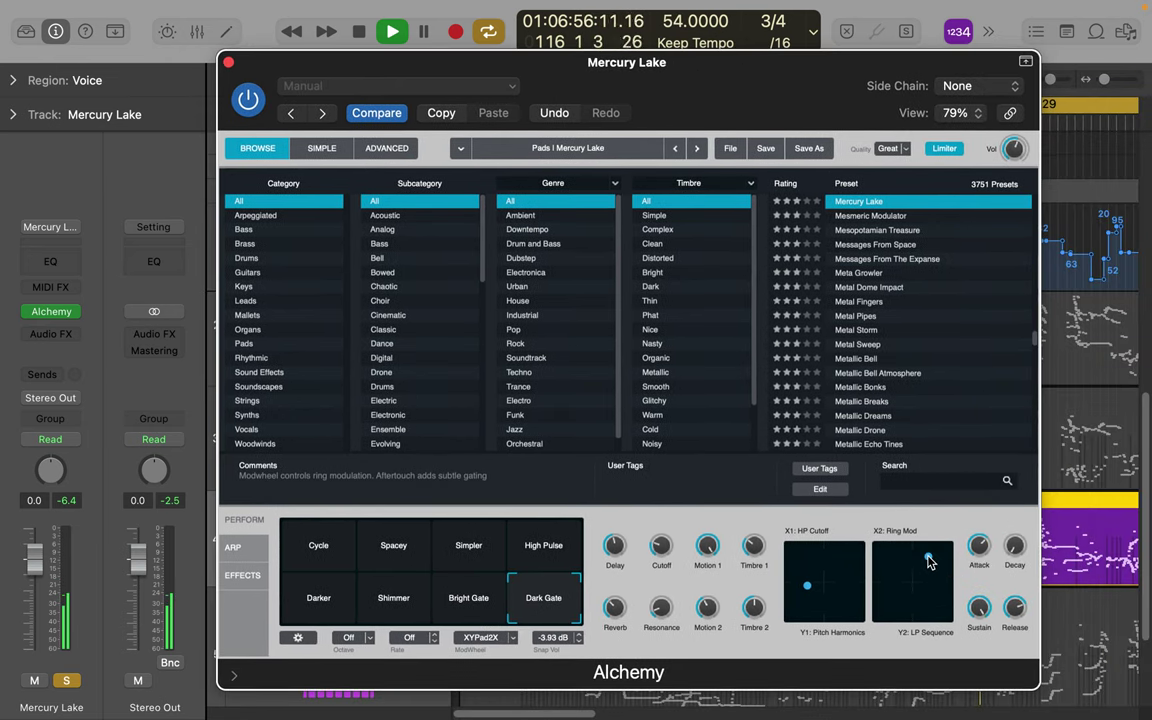
left_click(470, 600)
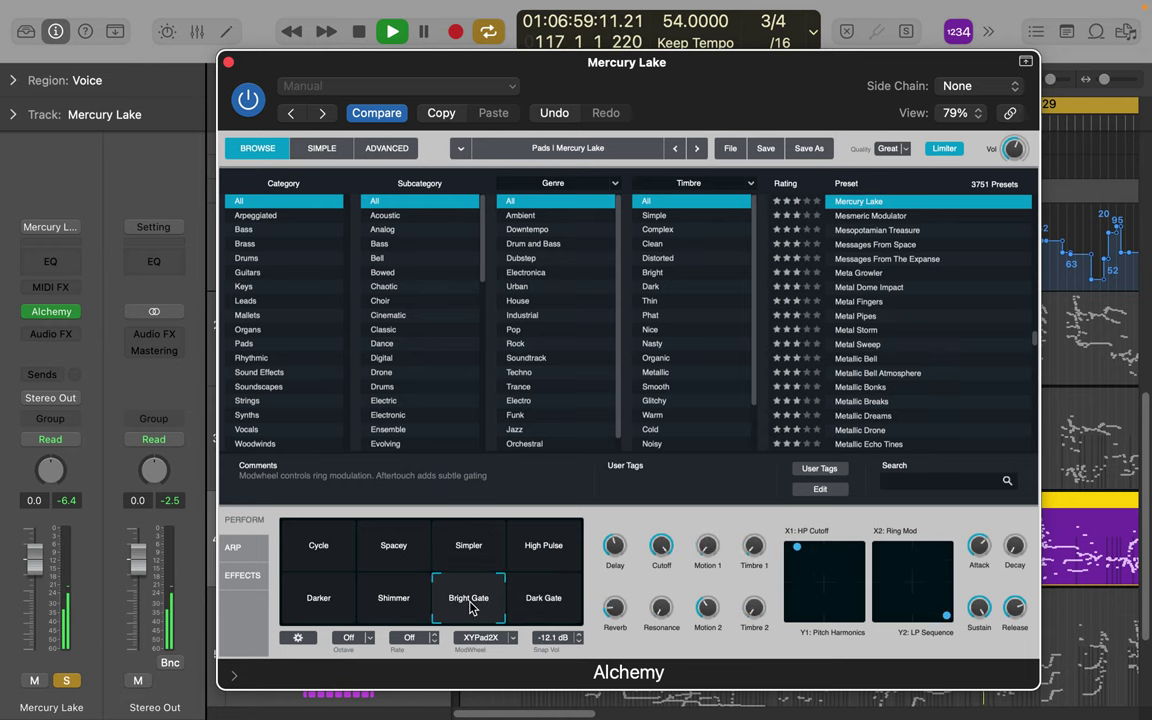
- Select the Shimmer snapshot, raise the HP Cutoff/Pitch Harmonics pad above centre and move the Ring Mod/LP Sequence pad slightly out of its corner
left_click_drag(470, 68, 374, 95)
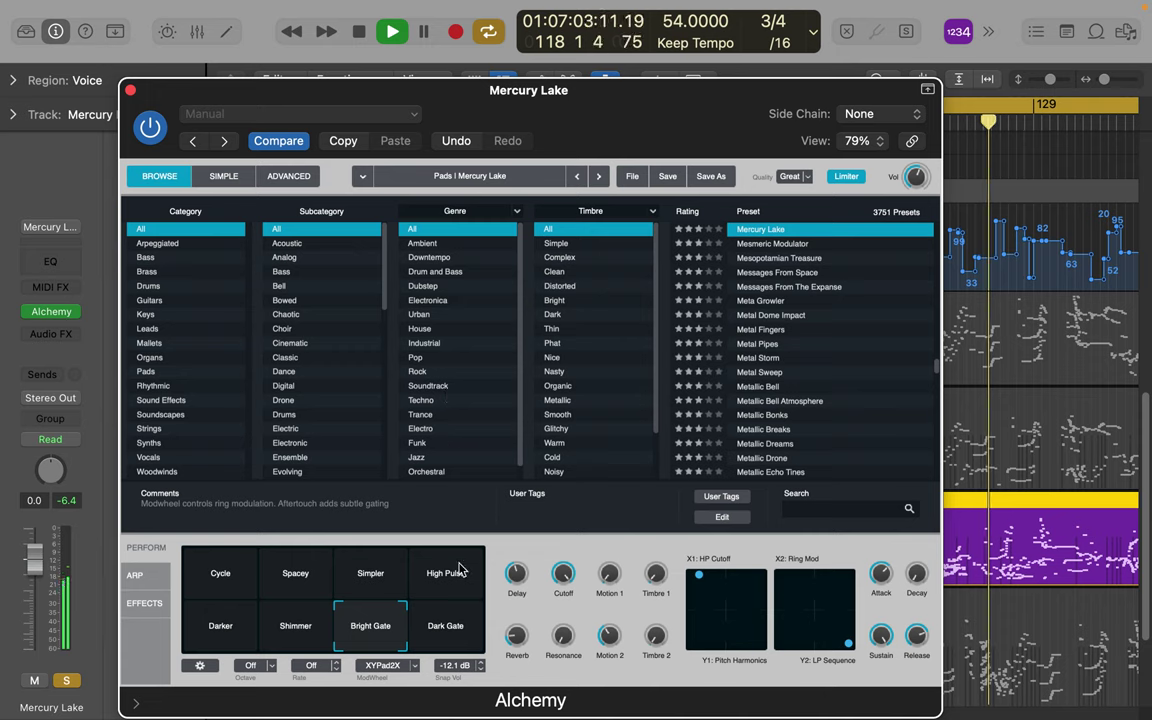
left_click(296, 627)
left_click_drag(609, 635, 737, 592)
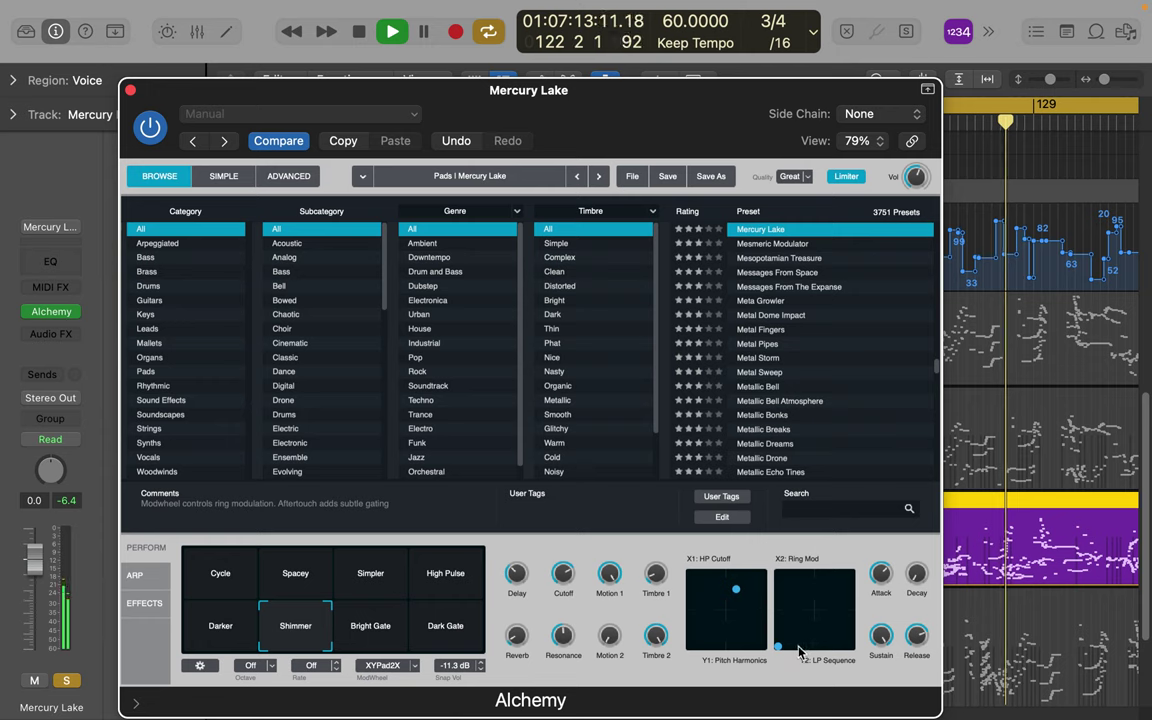
left_click_drag(781, 649, 800, 624)
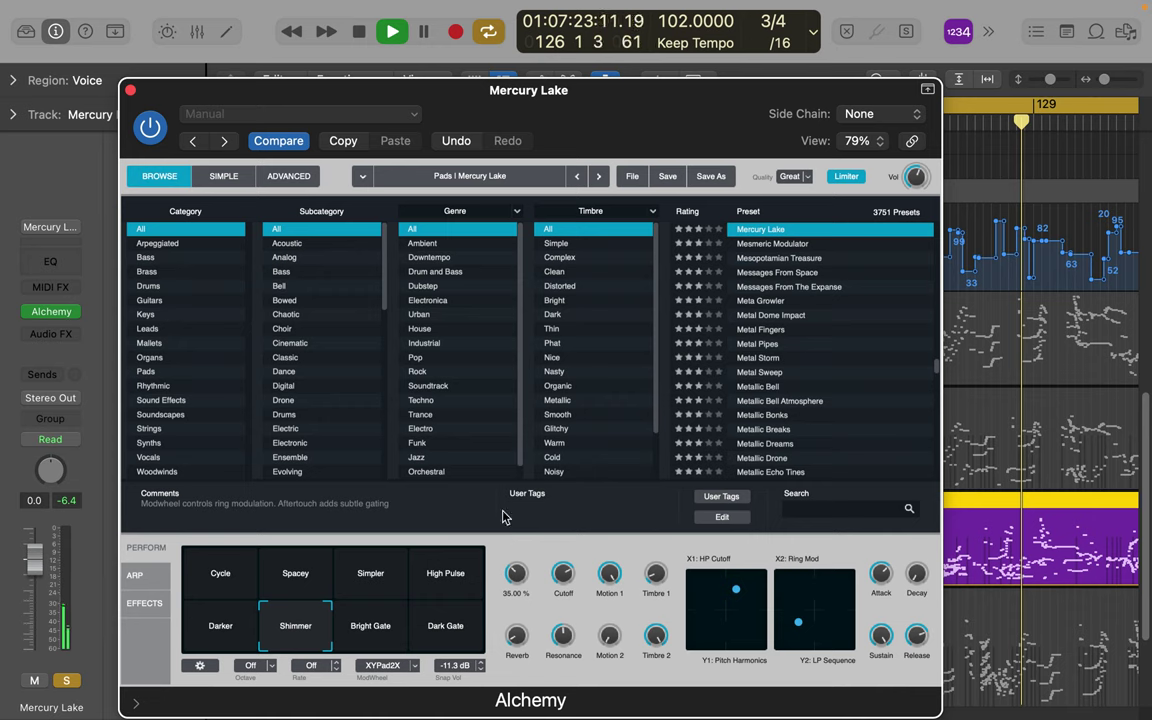
- Examine Mercury Lake's advanced modulation settings, going through LFO 1 to LFO 5 and the first MSEG envelope
left_click(316, 176)
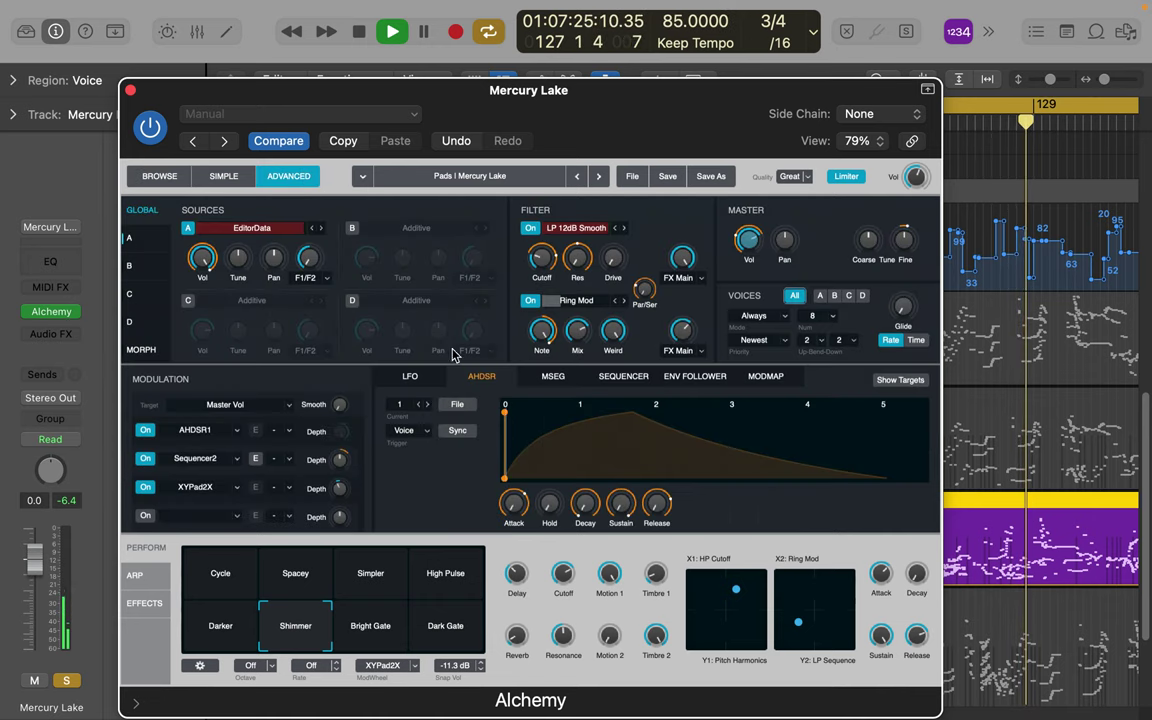
left_click(411, 380)
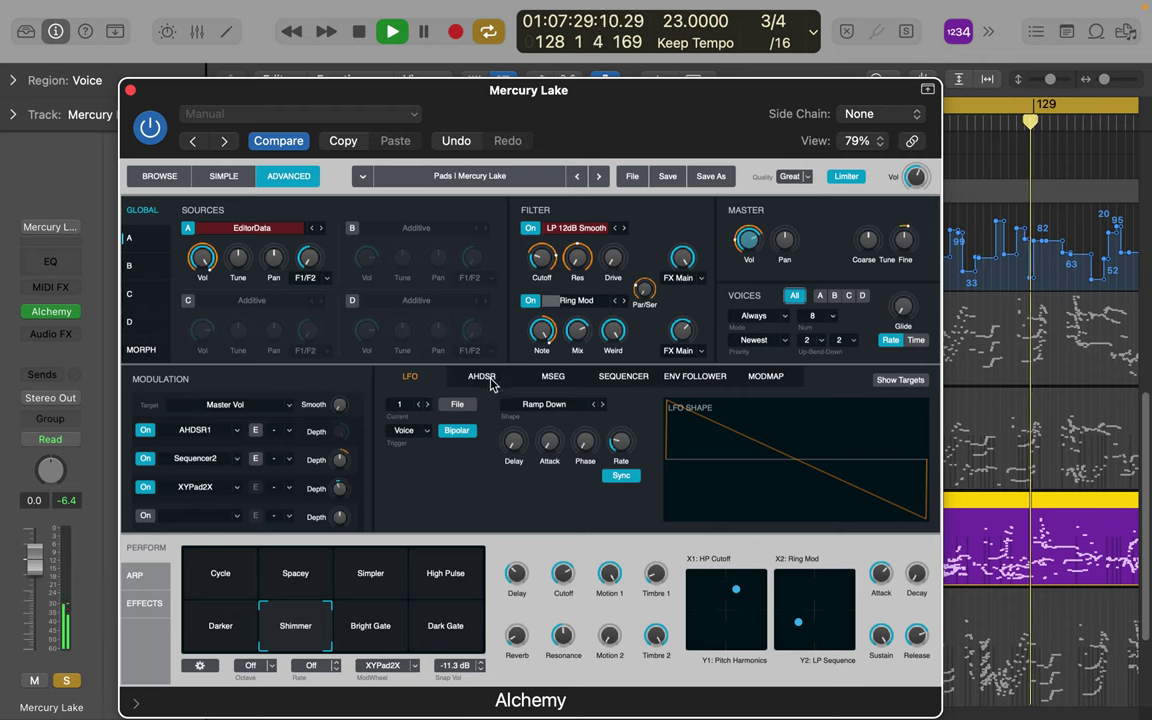
left_click(427, 405)
left_click(427, 405)
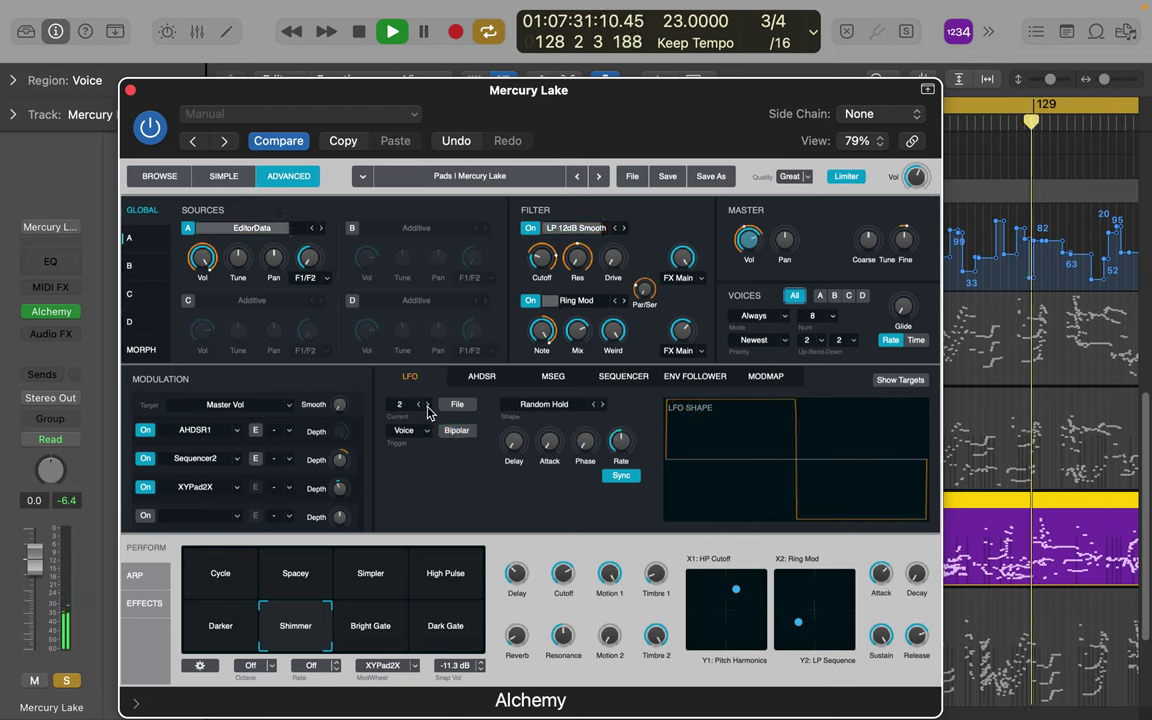
left_click(427, 405)
left_click(427, 405)
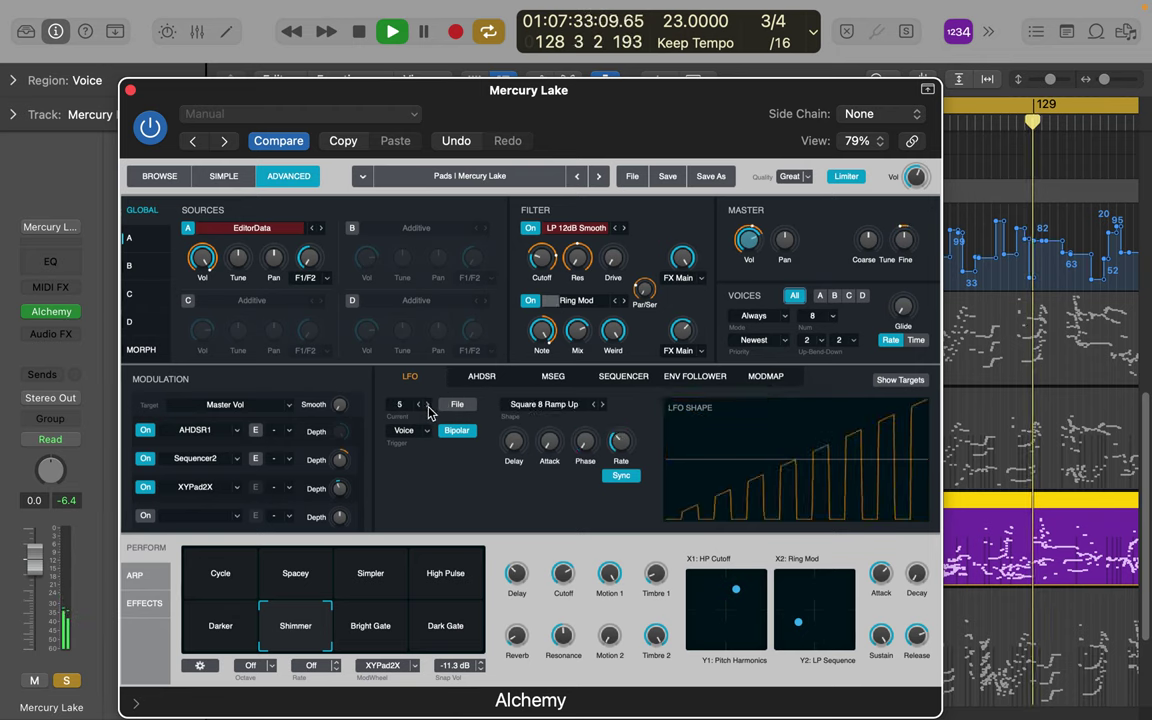
left_click(549, 377)
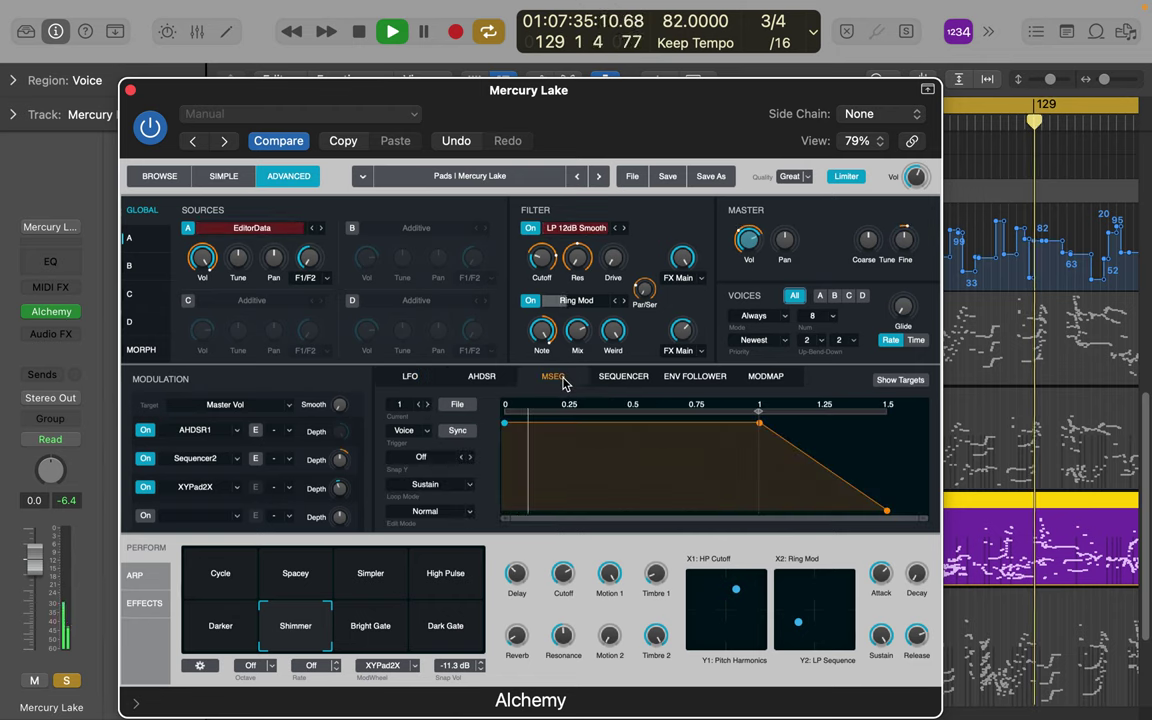
- Raise steps 1 and 3 of Sequencer 1, and add a point above the line midway along the first ModMap curve
left_click(622, 377)
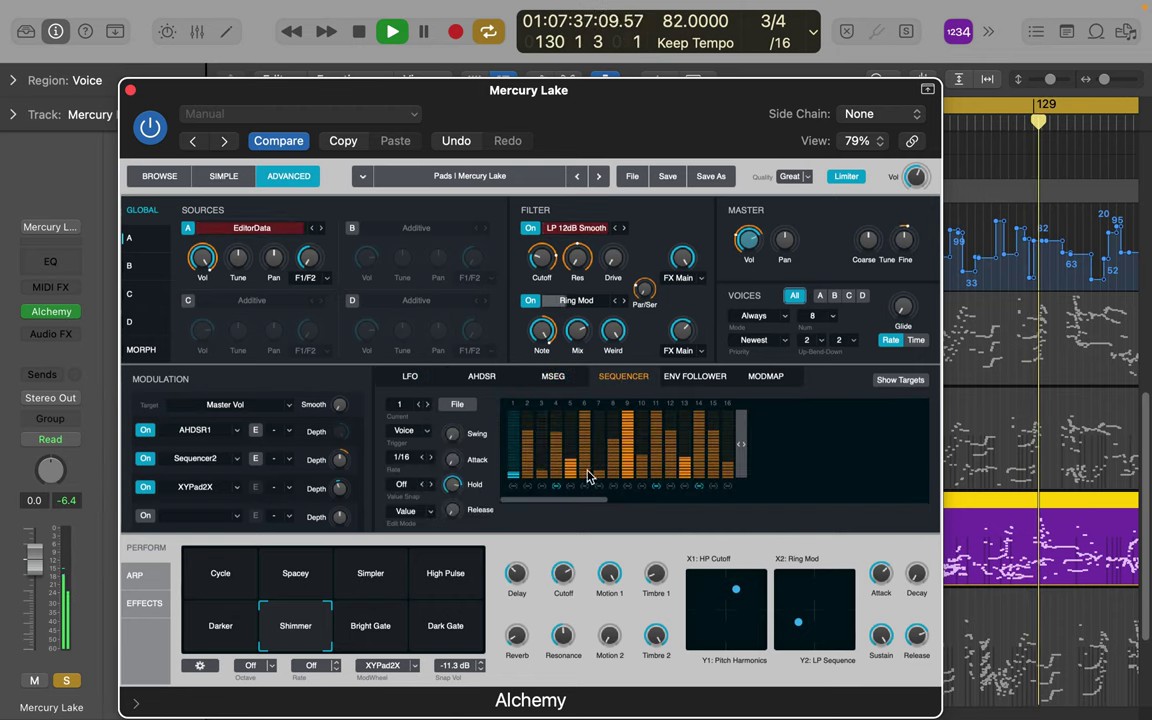
left_click_drag(514, 469, 550, 470)
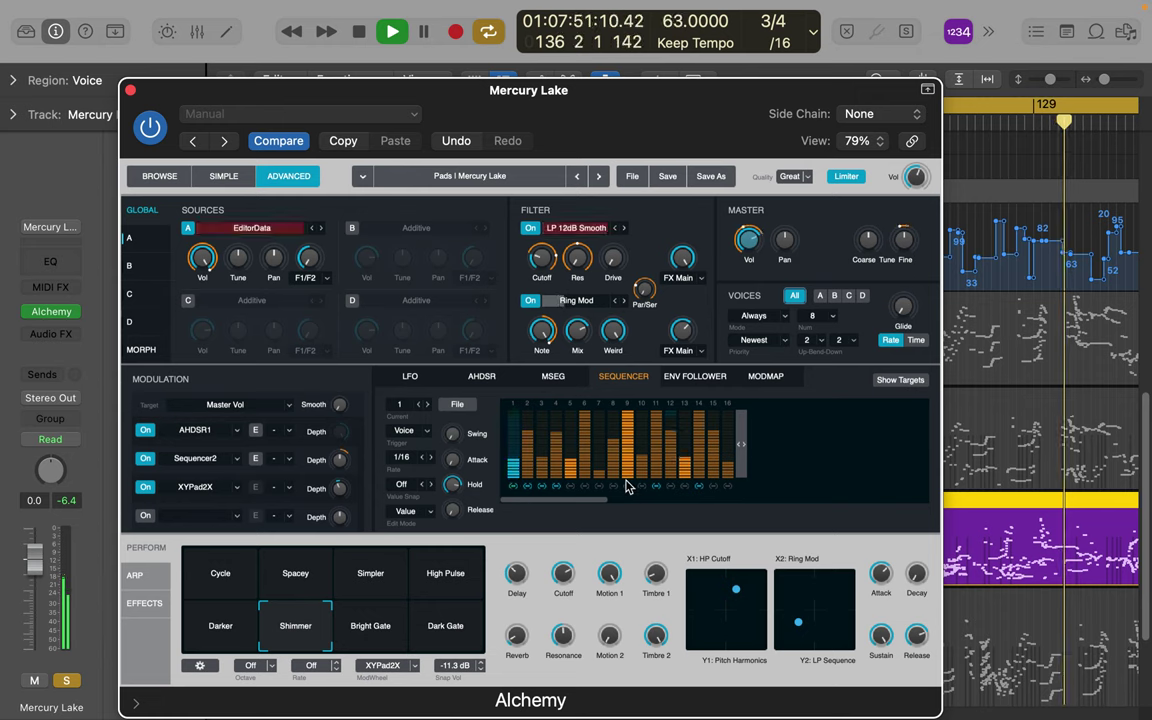
left_click(776, 378)
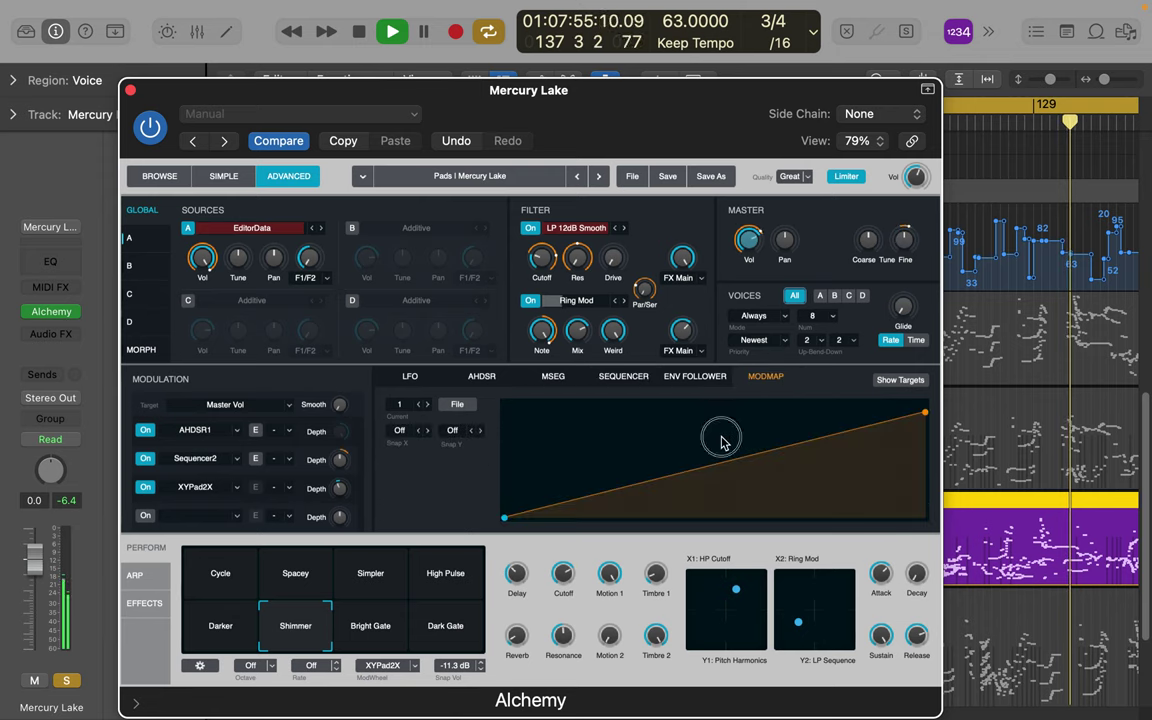
left_click(722, 441)
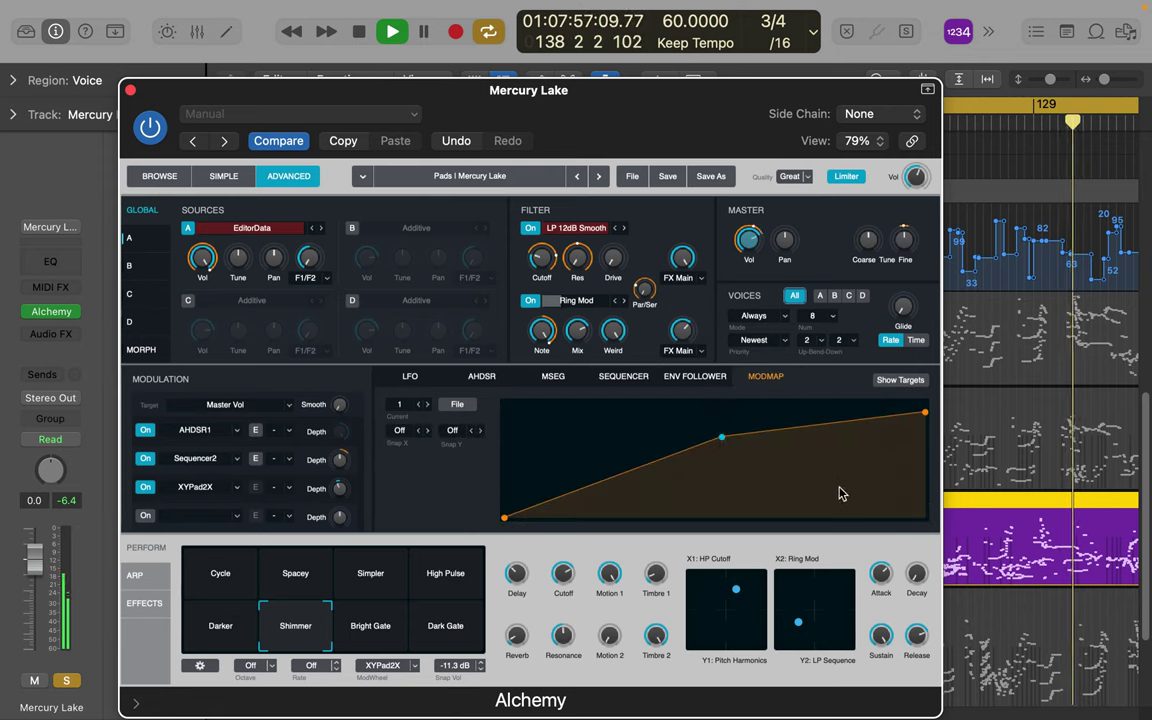